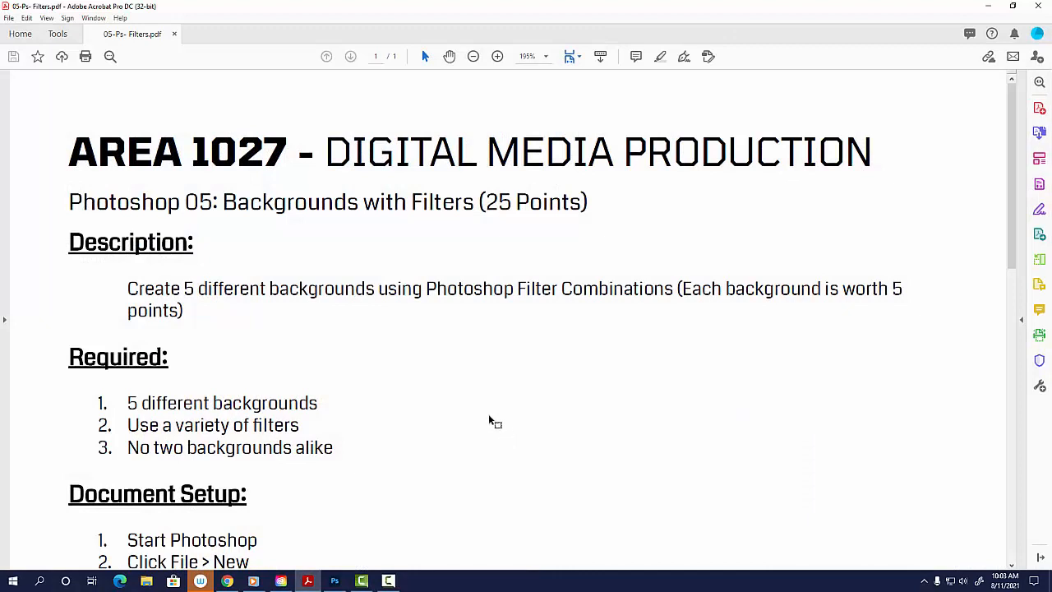
Read the assignment's Required and Document Setup sections, highlighting the background requirements and the setup instructions.
scroll(481, 429, "down", 1)
scroll(474, 433, "down", 1)
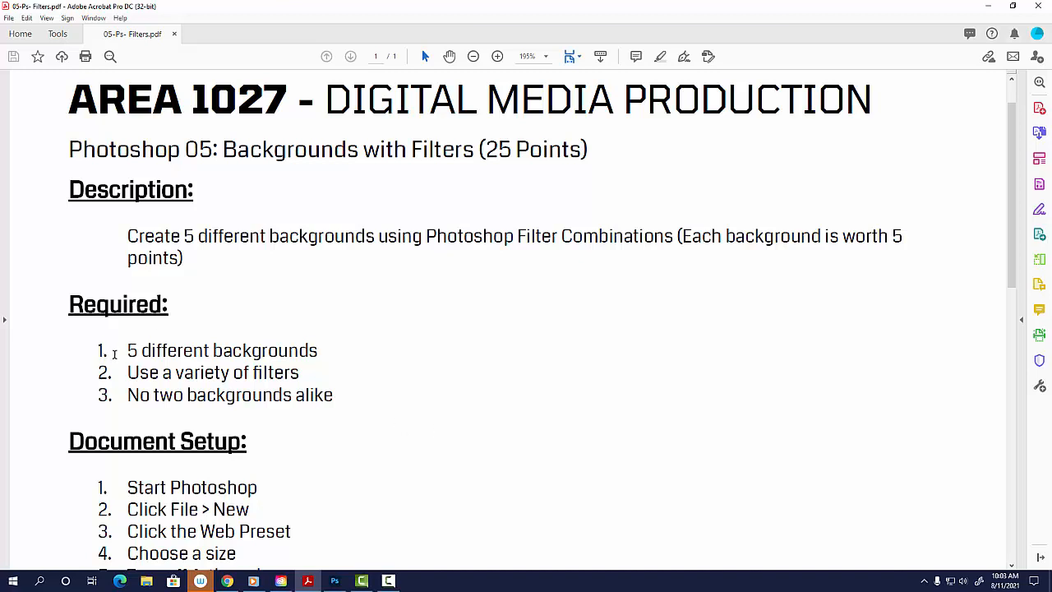
left_click_drag(128, 352, 318, 352)
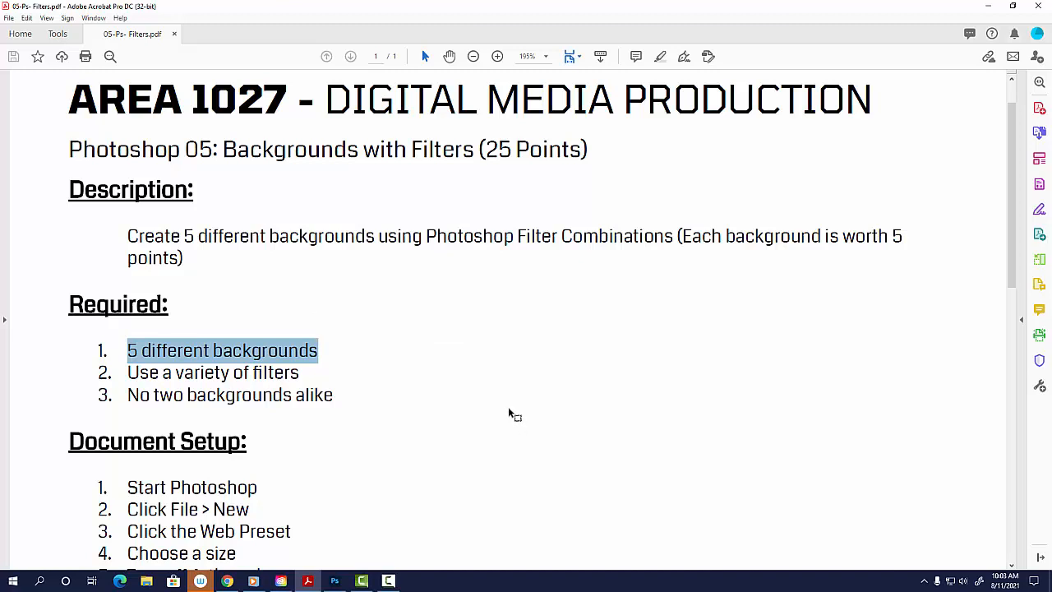
left_click_drag(176, 374, 301, 377)
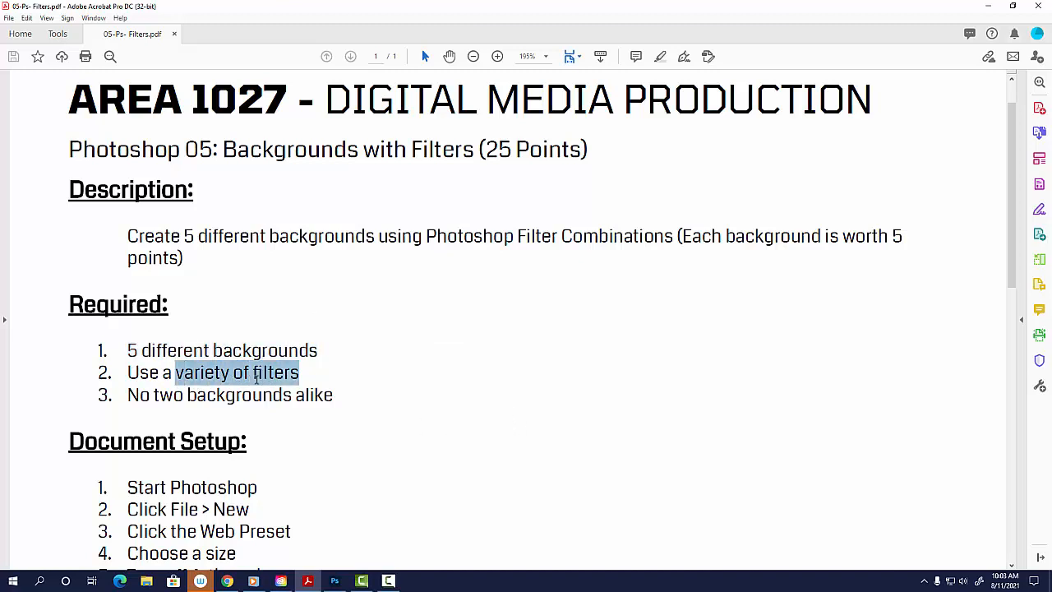
left_click_drag(161, 396, 291, 399)
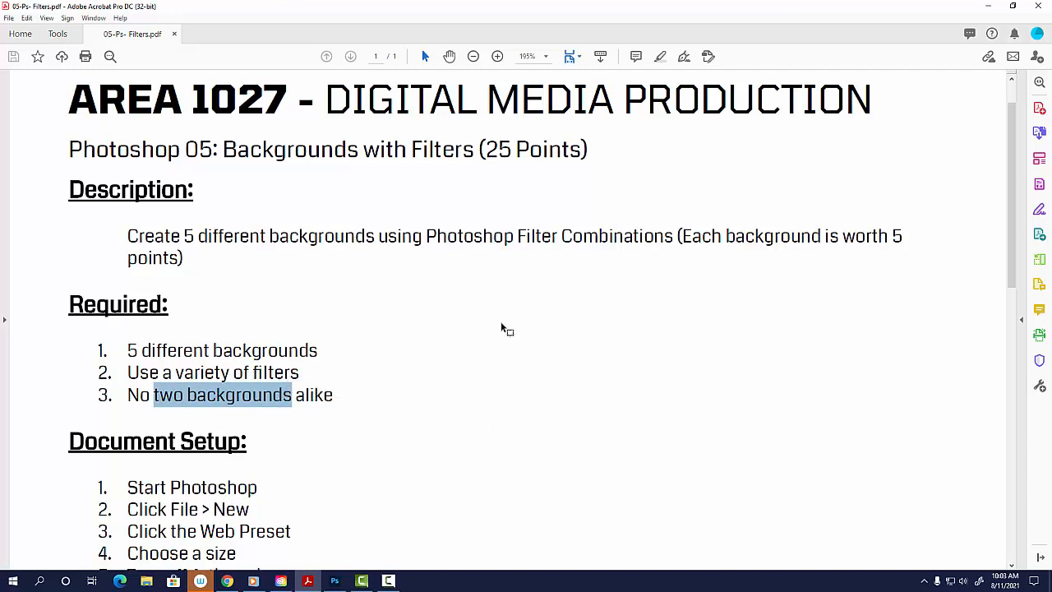
scroll(473, 407, "down", 2)
scroll(460, 413, "down", 2)
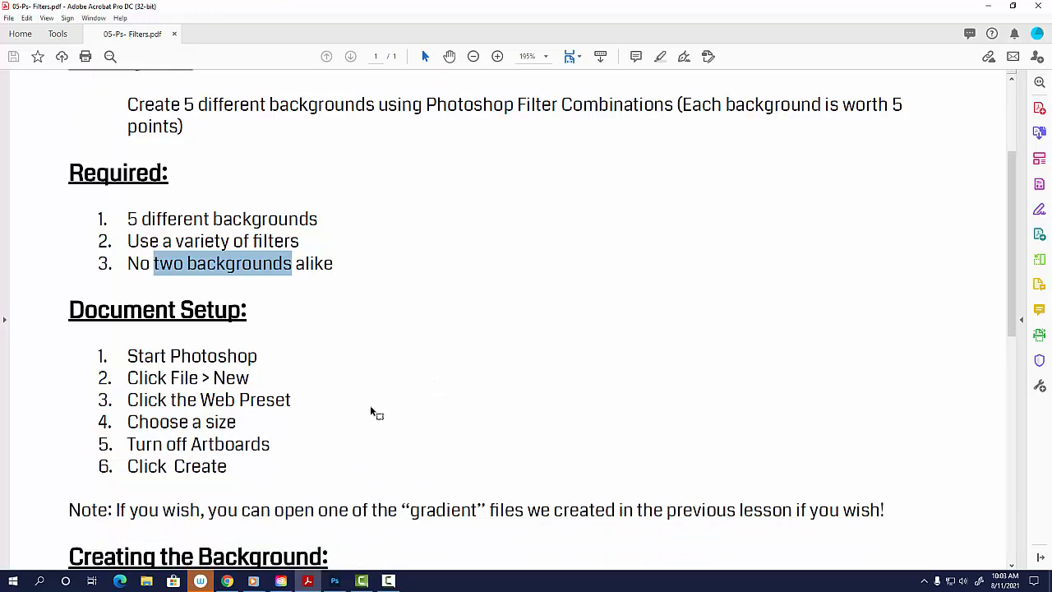
left_click(137, 361)
left_click_drag(138, 363, 167, 466)
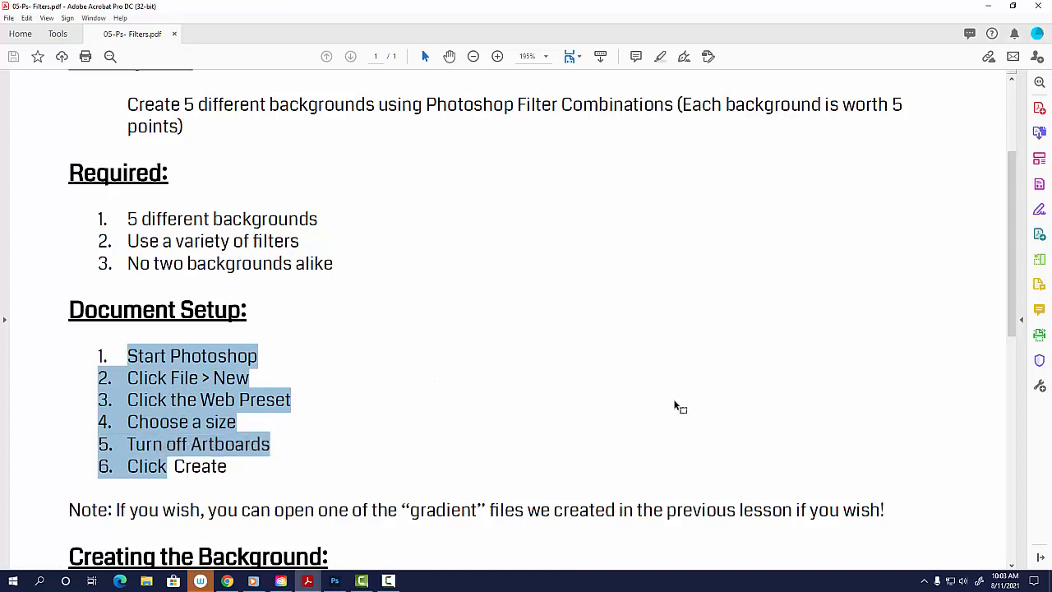
Review the assignment's gradient-file note and its background creation, Ideas, Saving and Google Classroom submission instructions.
scroll(671, 407, "down", 6)
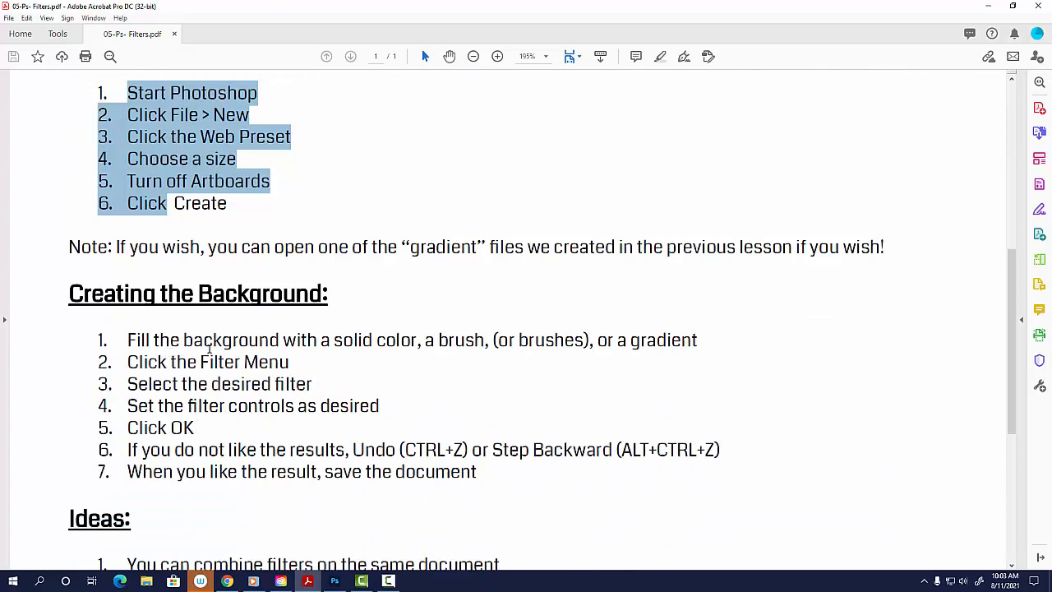
left_click_drag(207, 249, 523, 248)
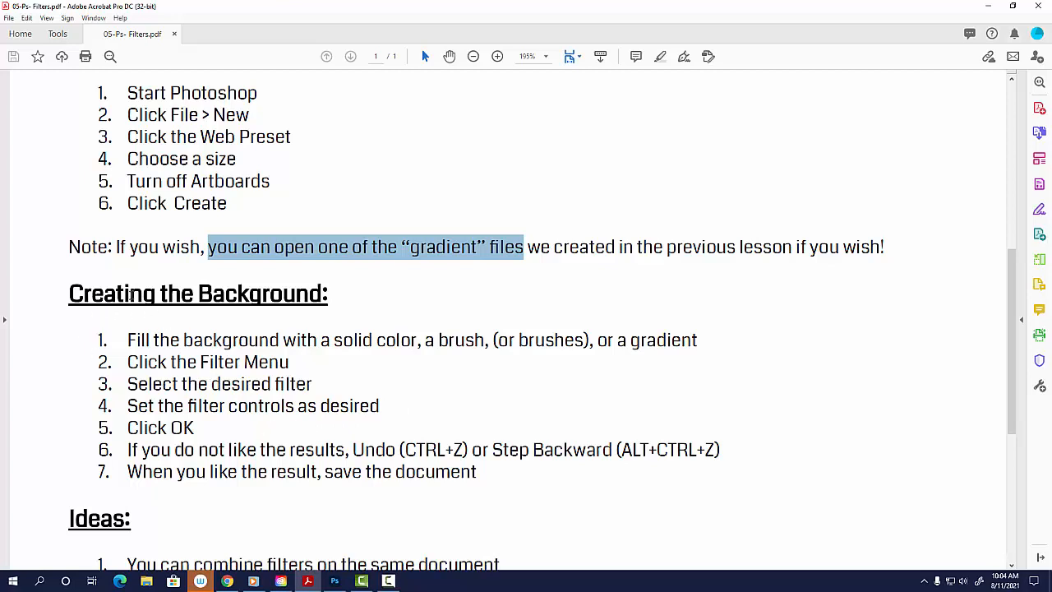
left_click_drag(69, 294, 326, 294)
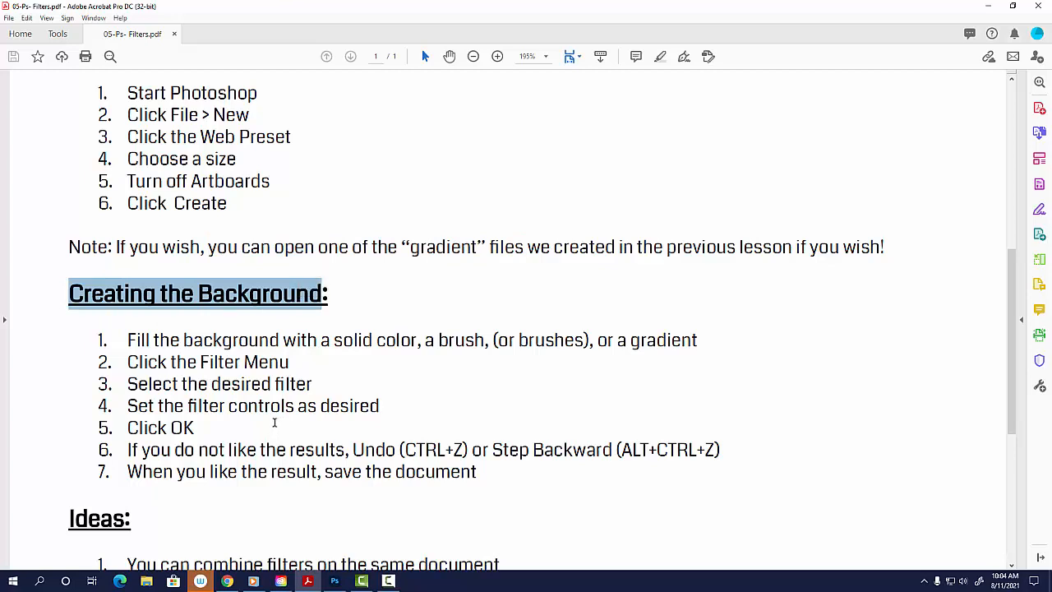
scroll(274, 422, "down", 1)
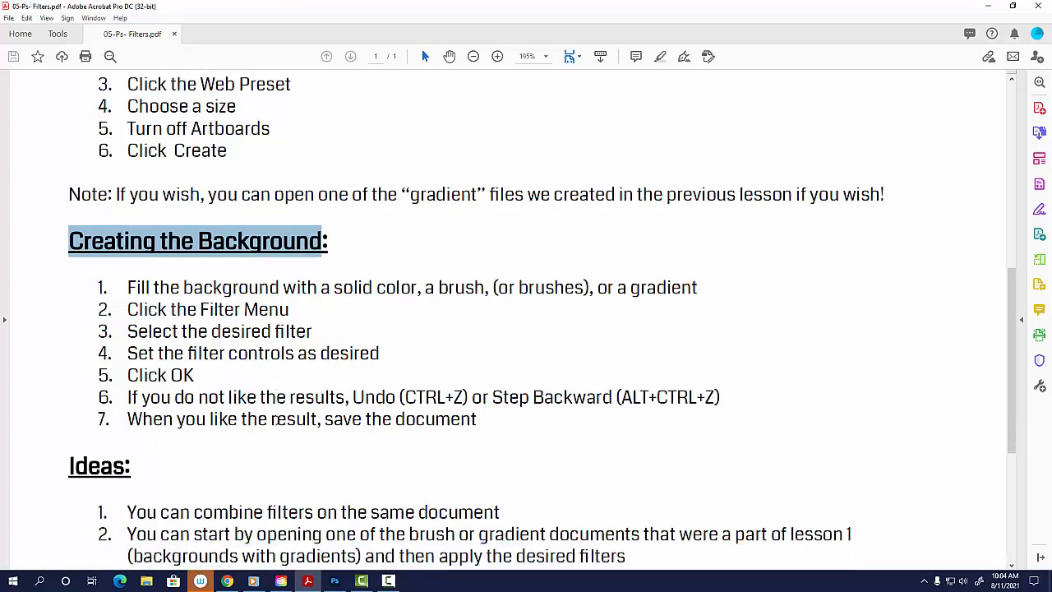
scroll(278, 419, "down", 3)
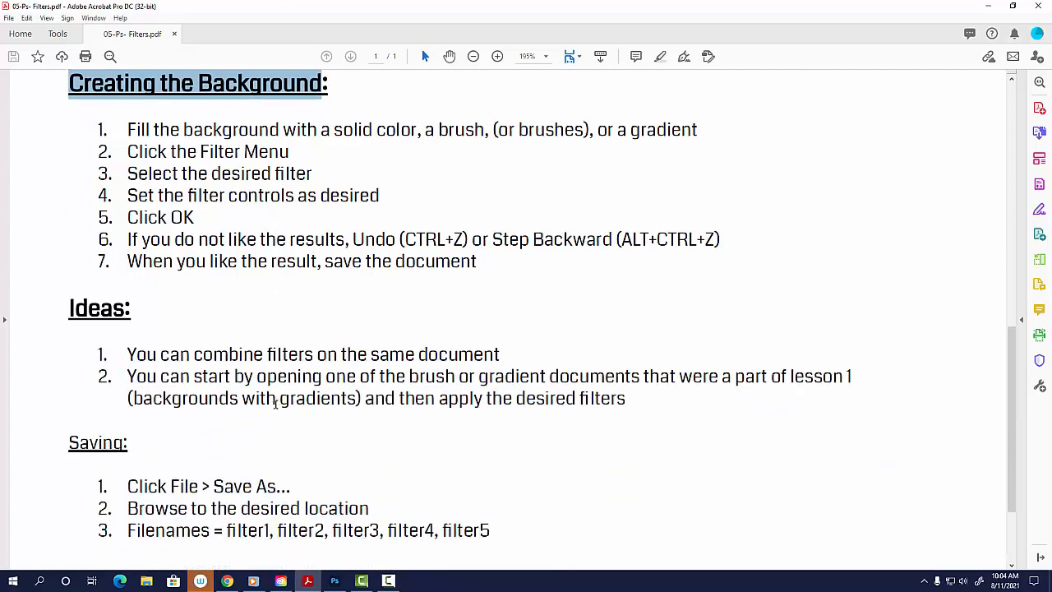
left_click_drag(194, 355, 415, 355)
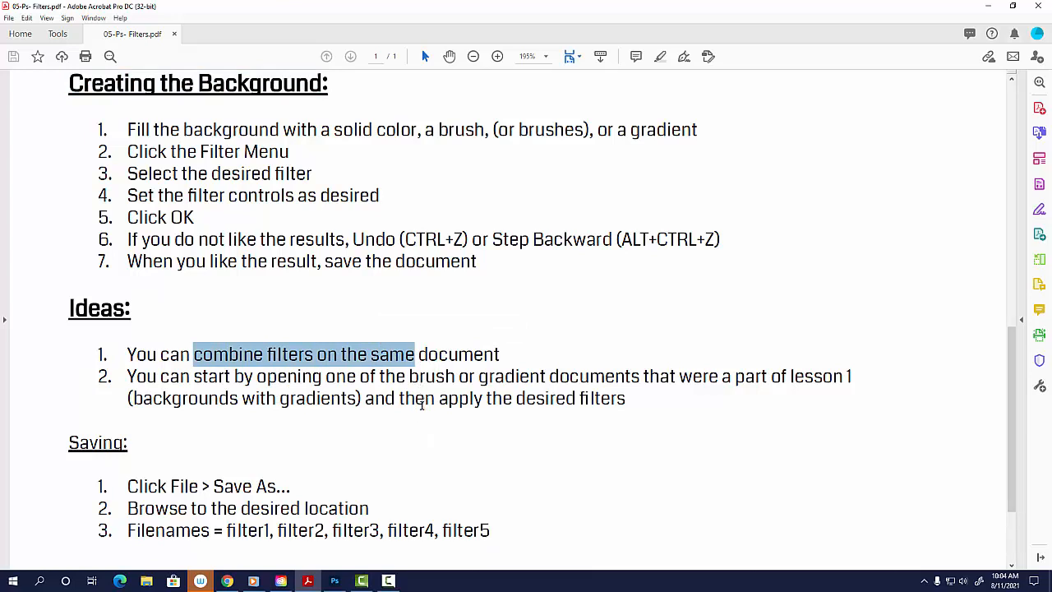
scroll(624, 498, "down", 2)
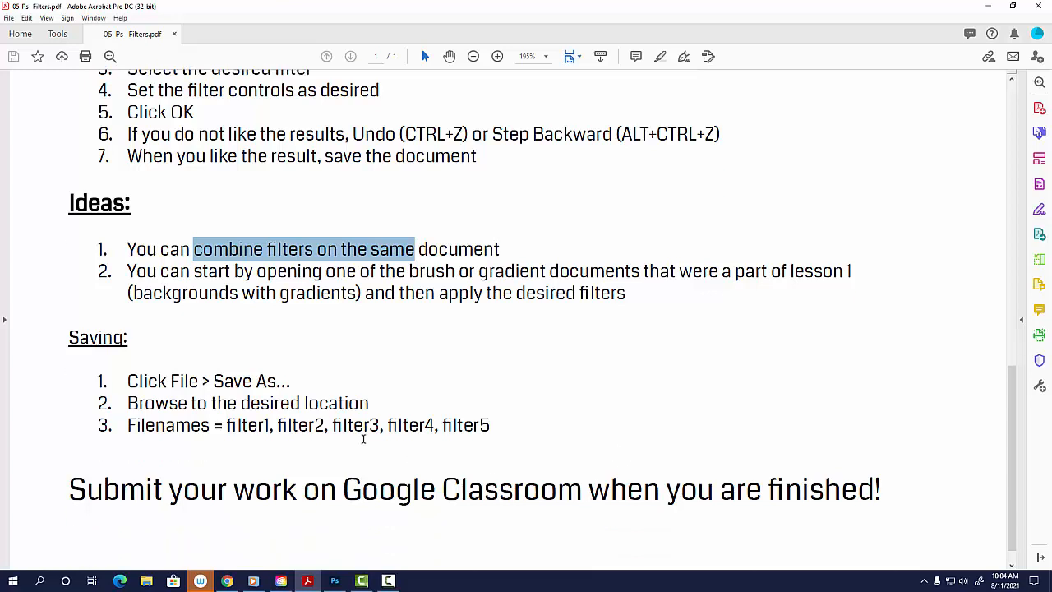
left_click_drag(127, 380, 261, 398)
left_click_drag(138, 403, 268, 408)
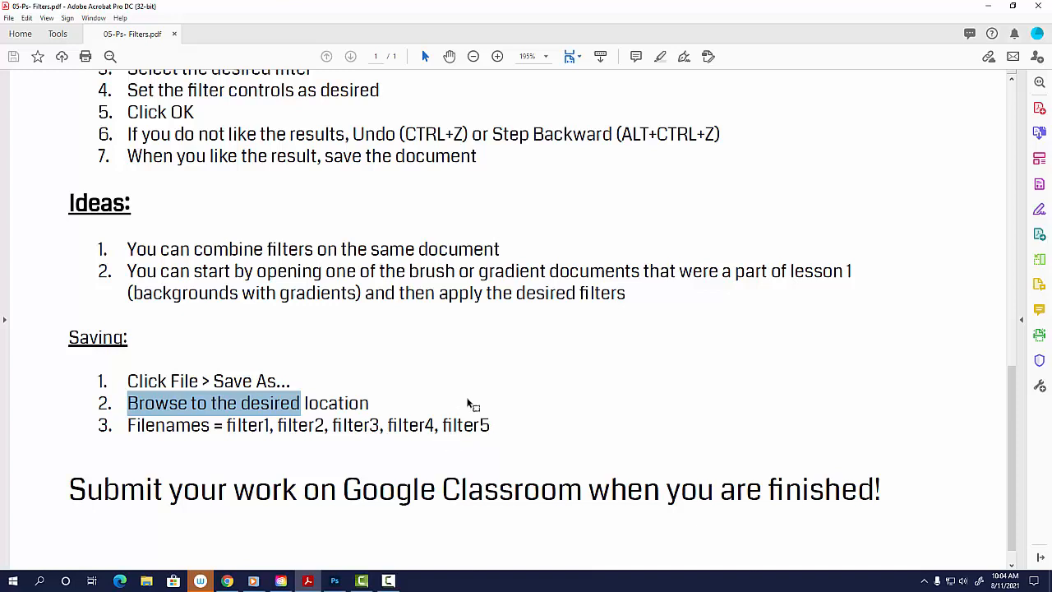
left_click(303, 484)
left_click_drag(302, 485, 714, 495)
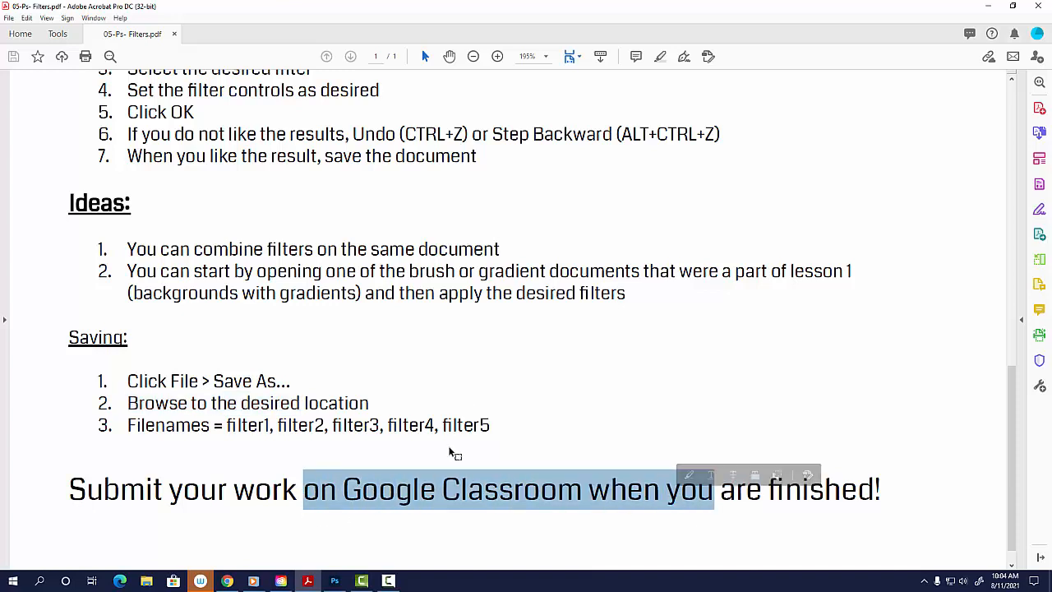
scroll(476, 407, "up", 3)
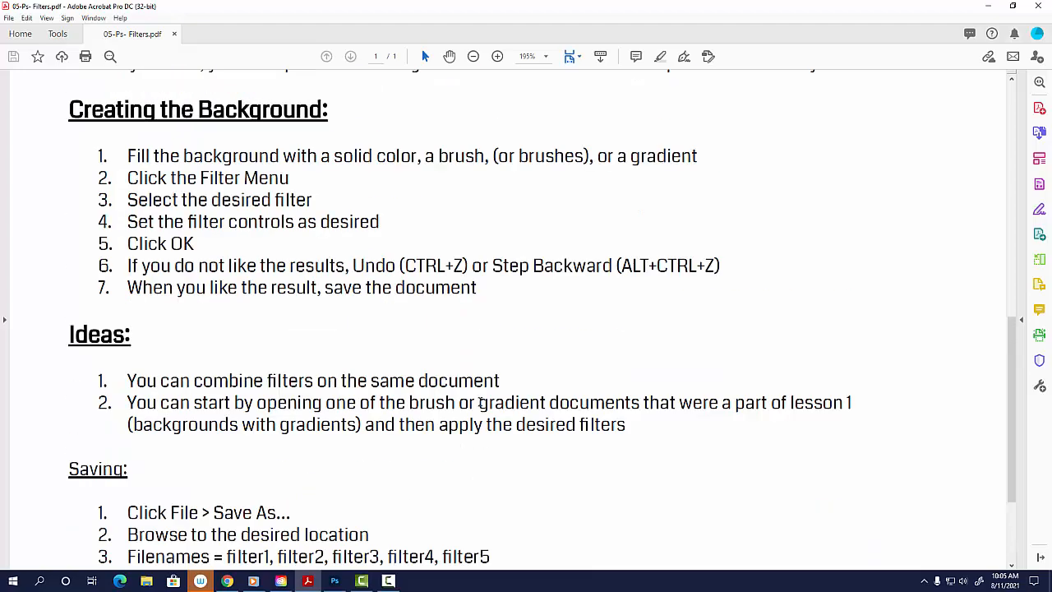
Switch to Photoshop and create a document from the Web Large preset (1920 x 1080 px) with artboards turned off.
left_click(335, 581)
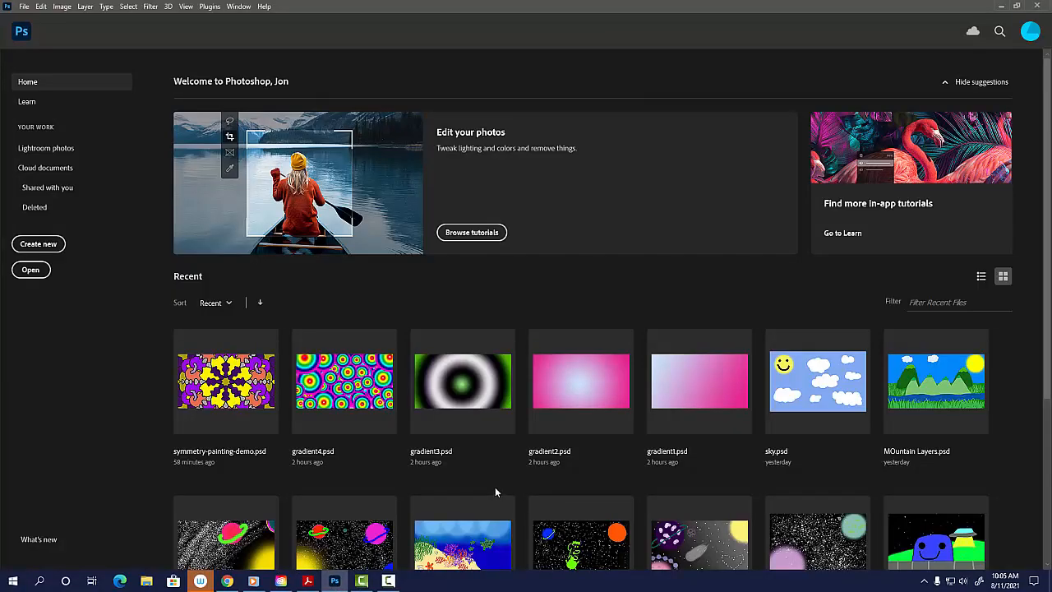
left_click(38, 244)
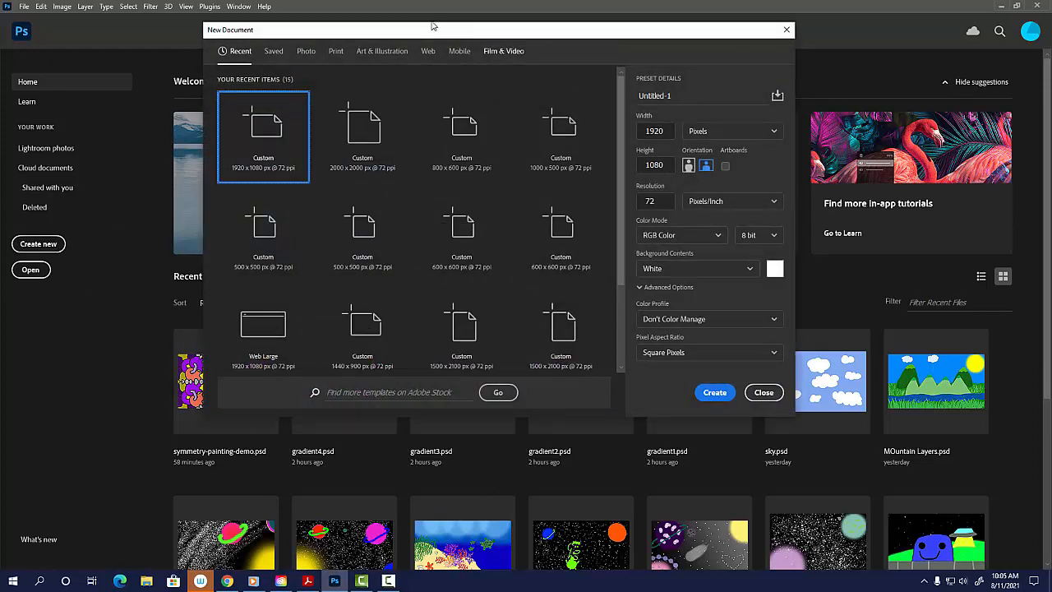
left_click(428, 51)
left_click(370, 132)
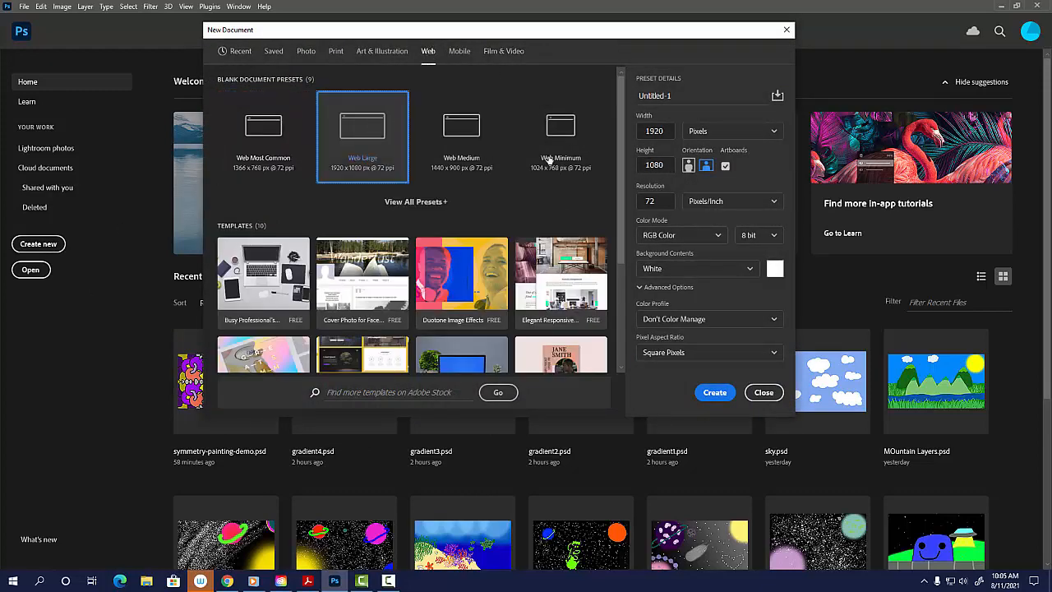
left_click(726, 166)
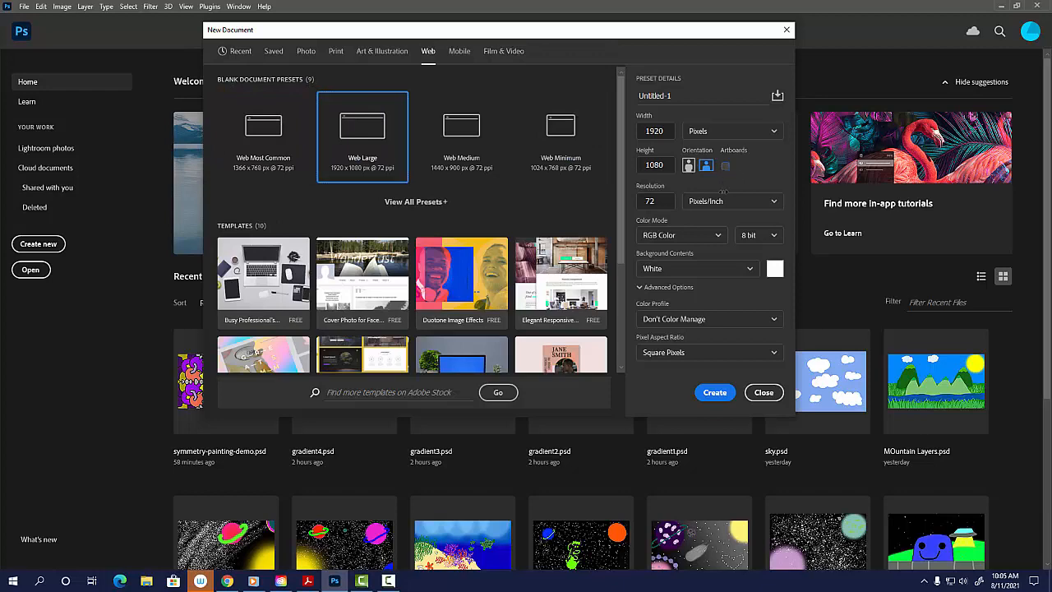
left_click(714, 391)
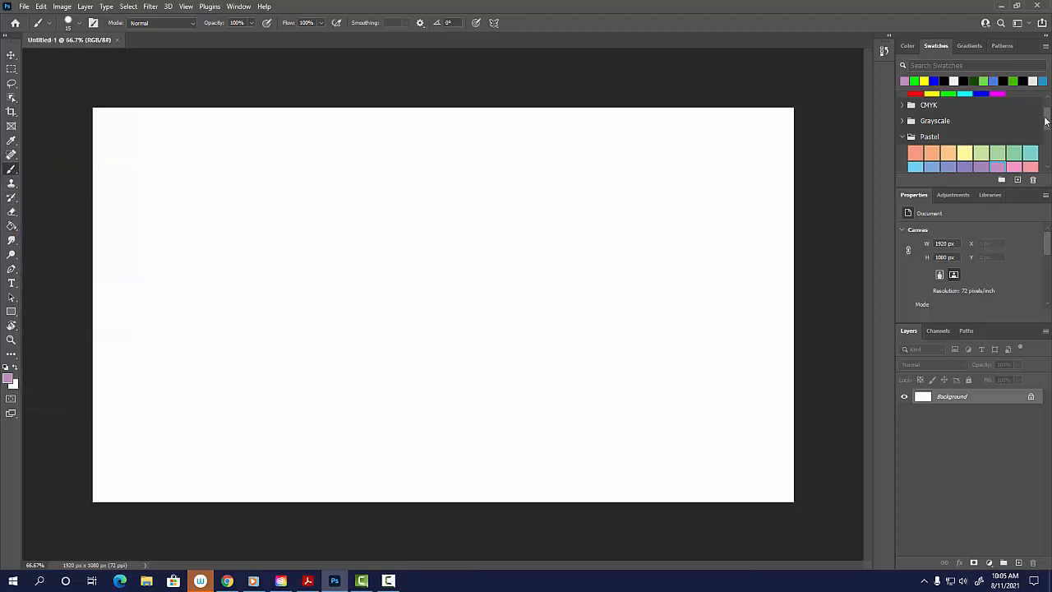
Paint a pastel violet band across the top of the canvas with the brush enlarged to 300.
left_click_drag(1048, 121, 1048, 130)
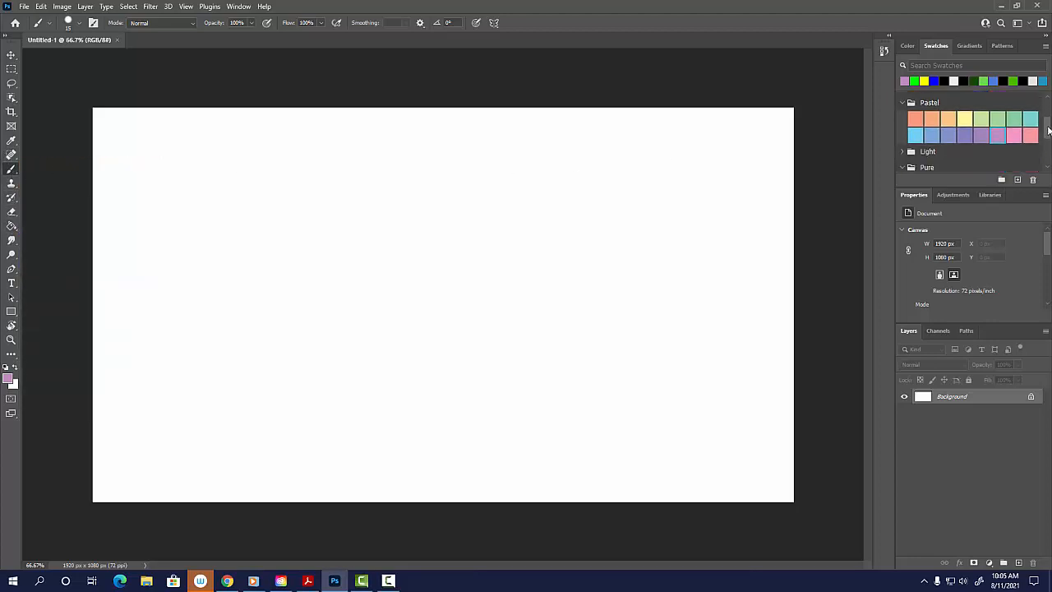
left_click(966, 136)
key("bracketright")
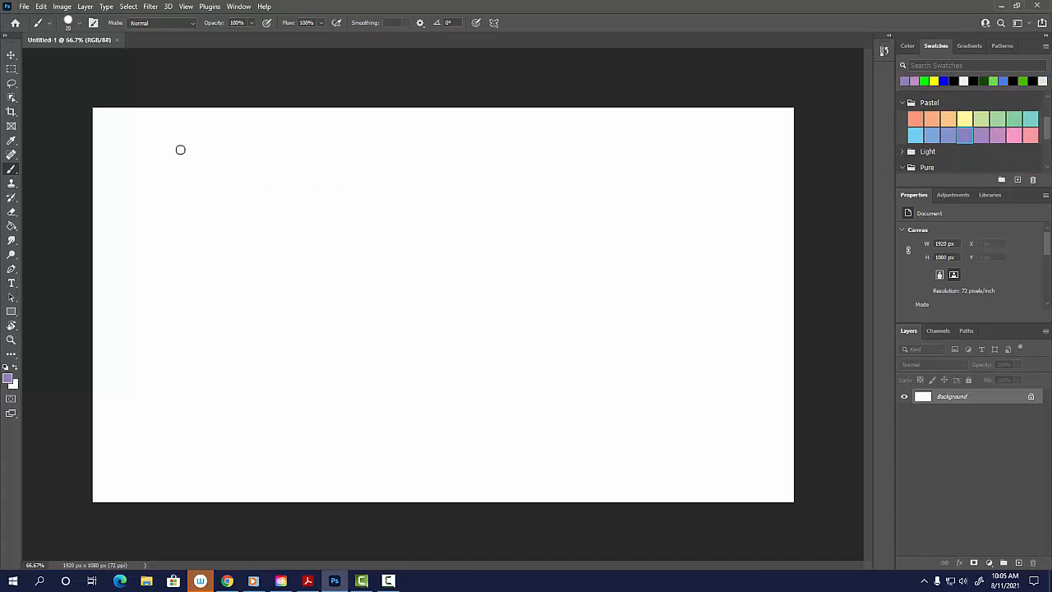
key("bracketright")
key("bracketright")
key("bracketright")
key("bracketright")
key("bracketright")
key("bracketright")
key("bracketright")
key("bracketright")
key("bracketright")
key("bracketright")
key("bracketright")
key("bracketright")
key("bracketright")
left_click(86, 141)
mouse_move(86, 141)
left_mouse_down()
mouse_move(564, 120)
mouse_move(845, 120)
mouse_move(885, 131)
left_mouse_up()
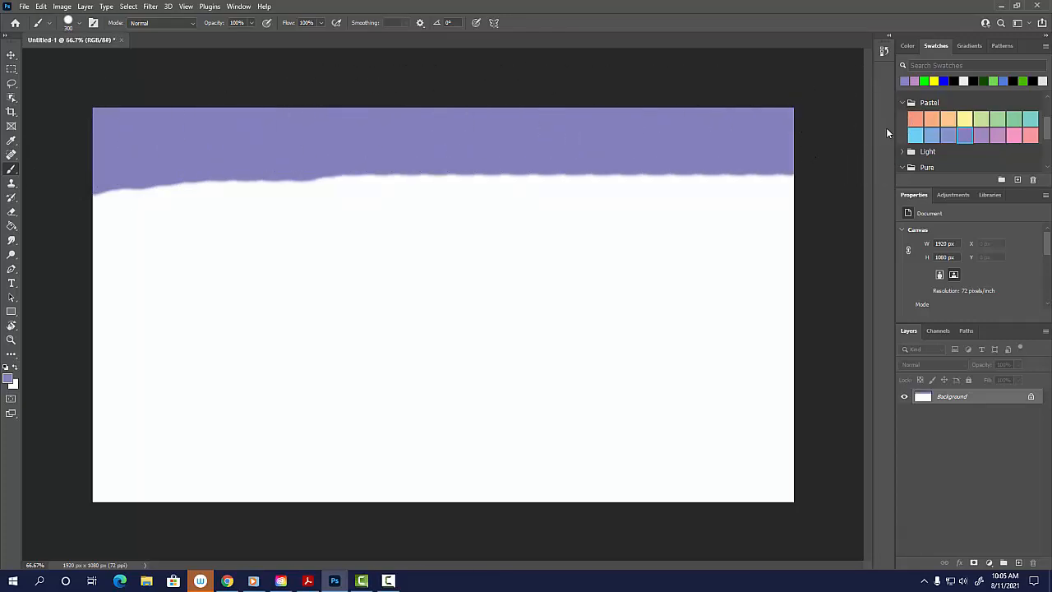
Paint a pastel cyan band below the violet one and a pastel pink band beneath it, both across the full canvas width.
left_click(918, 134)
mouse_move(98, 217)
left_mouse_down()
mouse_move(90, 226)
mouse_move(880, 212)
left_mouse_up()
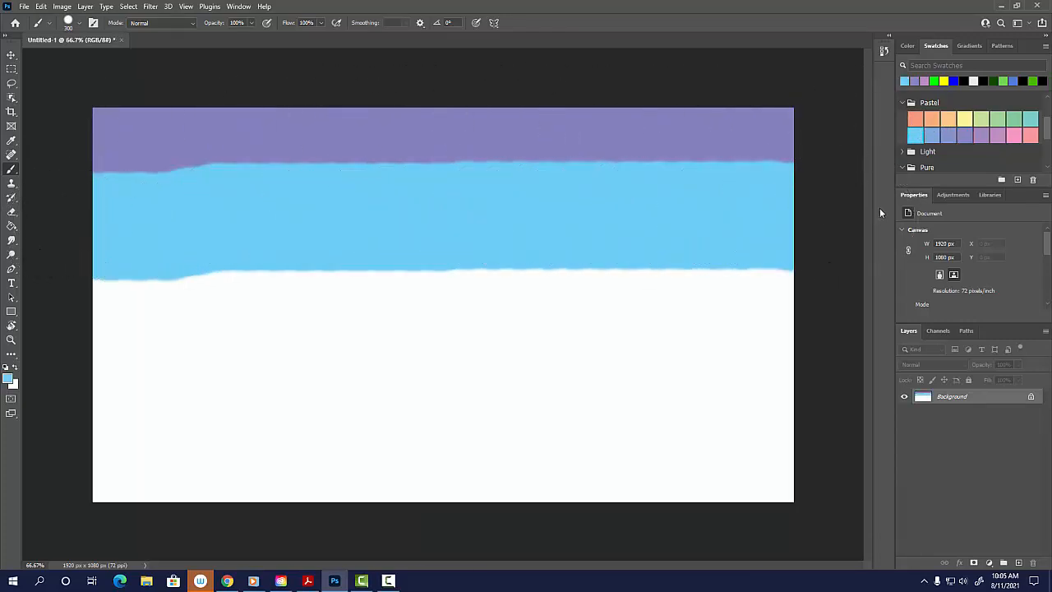
left_click(1013, 135)
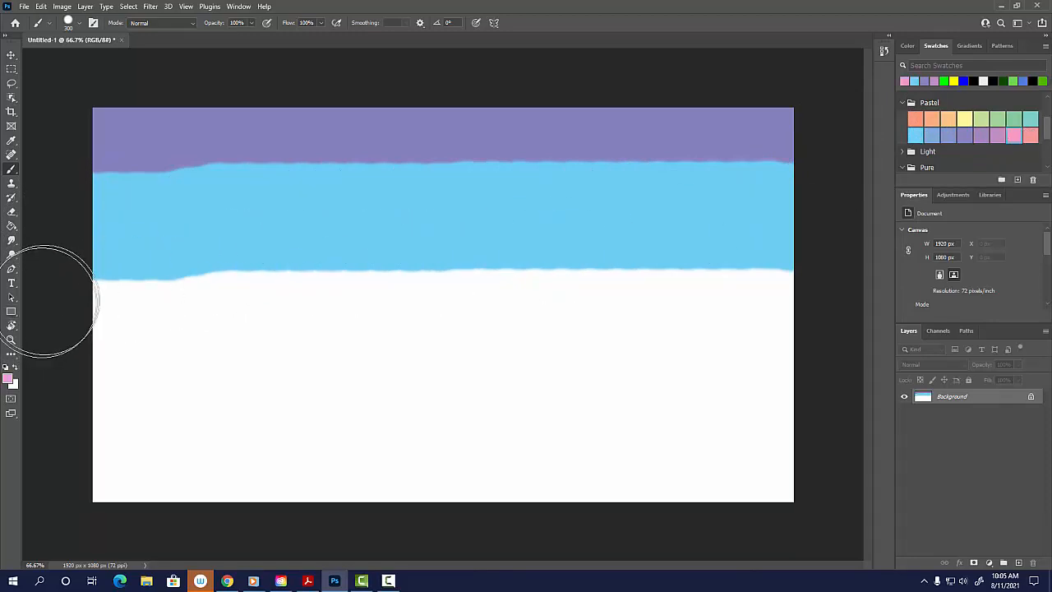
mouse_move(45, 301)
left_mouse_down()
mouse_move(251, 315)
mouse_move(814, 317)
mouse_move(473, 310)
left_mouse_up()
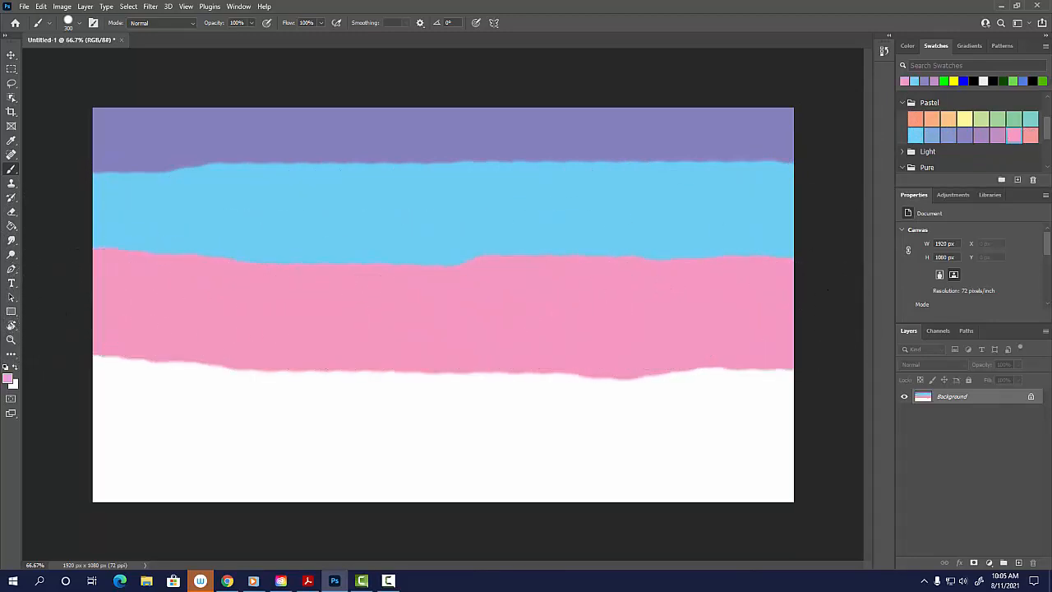
Paint a pastel green band below the pink one and fill the remaining bottom strip with a pastel orange band.
left_click(1025, 120)
mouse_move(78, 386)
left_mouse_down()
mouse_move(785, 400)
mouse_move(890, 277)
left_mouse_up()
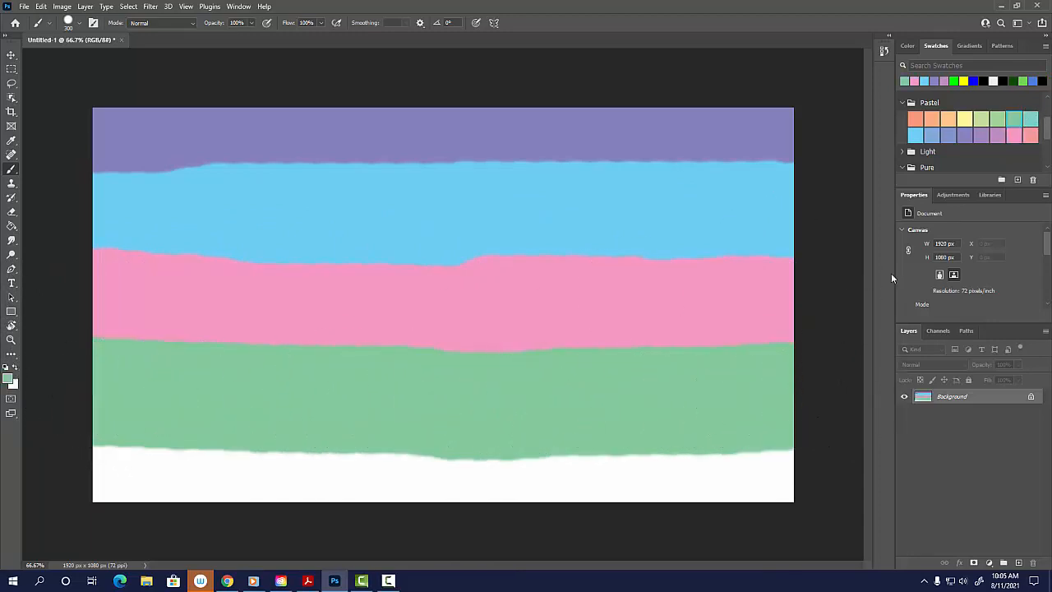
left_click(931, 120)
left_click_drag(66, 482, 849, 481)
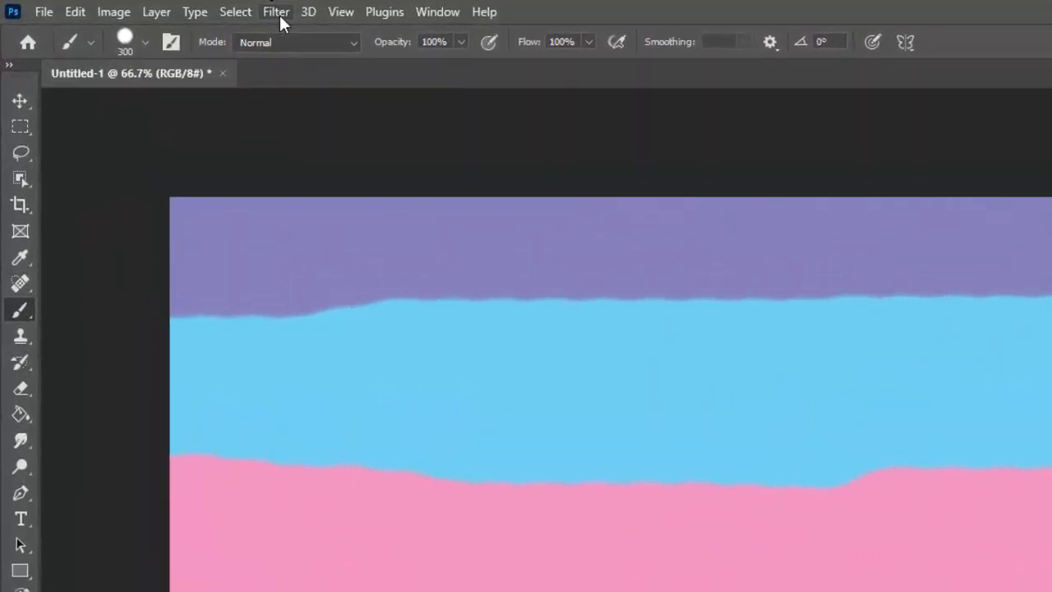
left_click(278, 13)
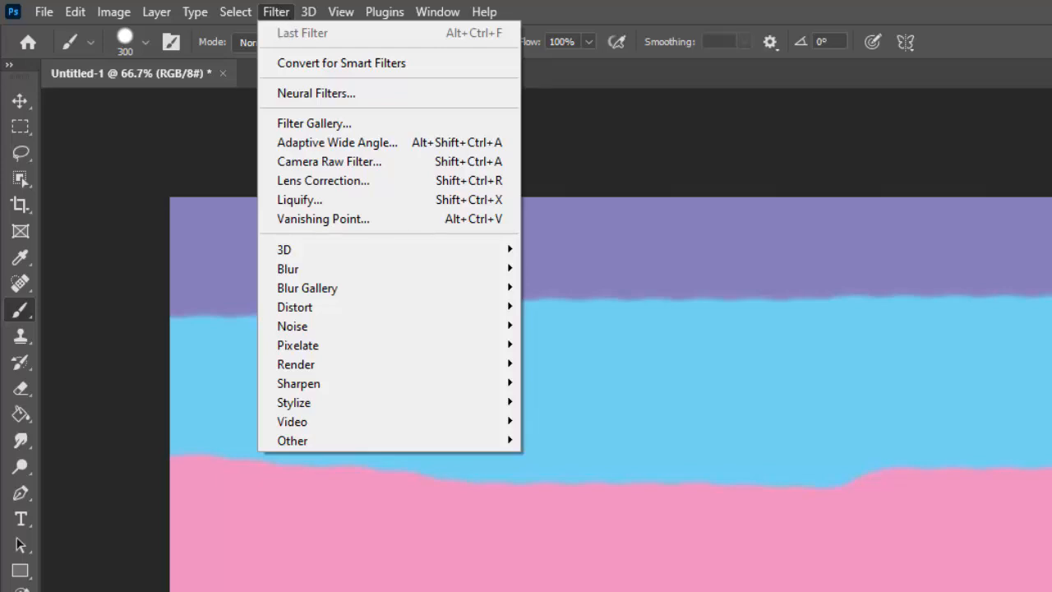
key("Escape")
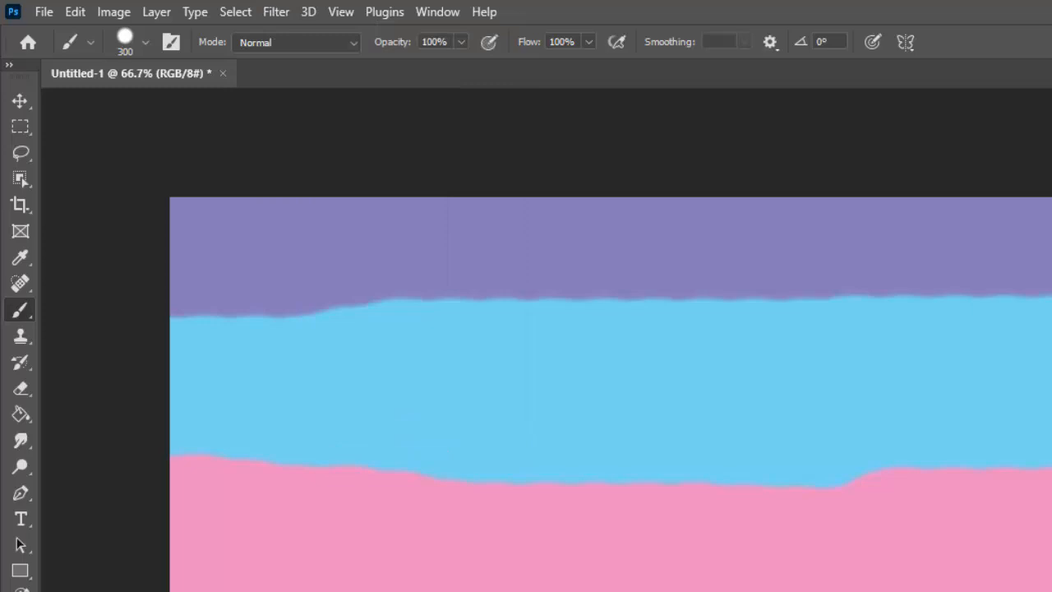
left_click(278, 12)
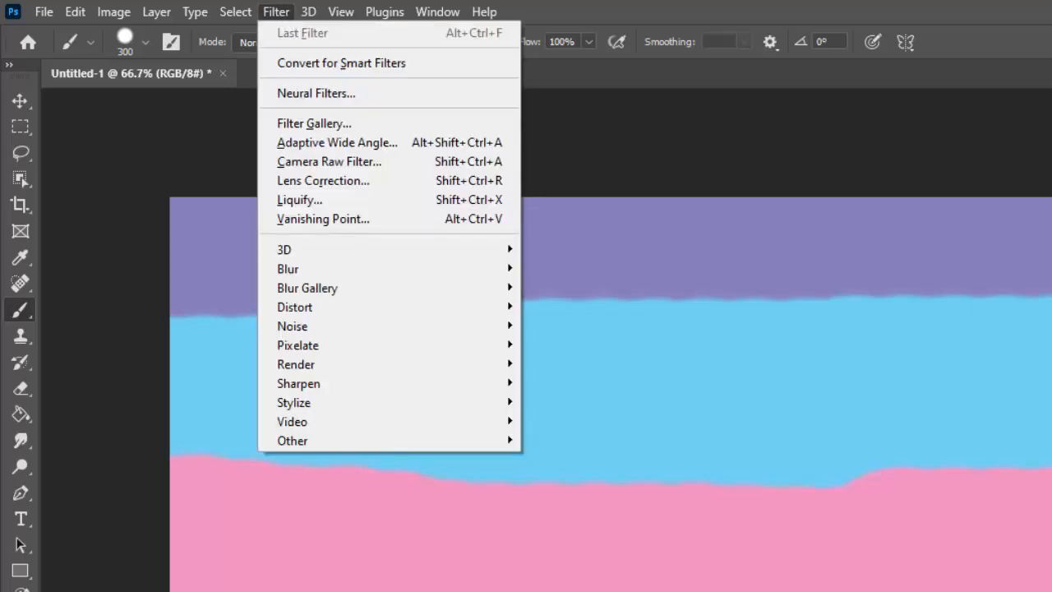
key("Escape")
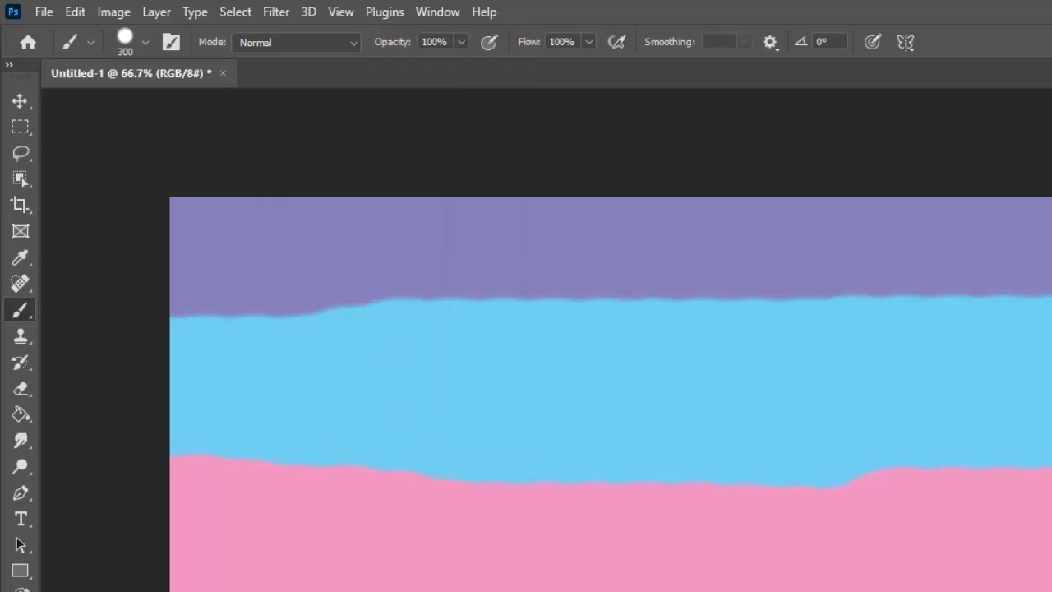
Apply the Twirl distort filter to the painted color bands with an angle of 754 degrees.
left_click(281, 12)
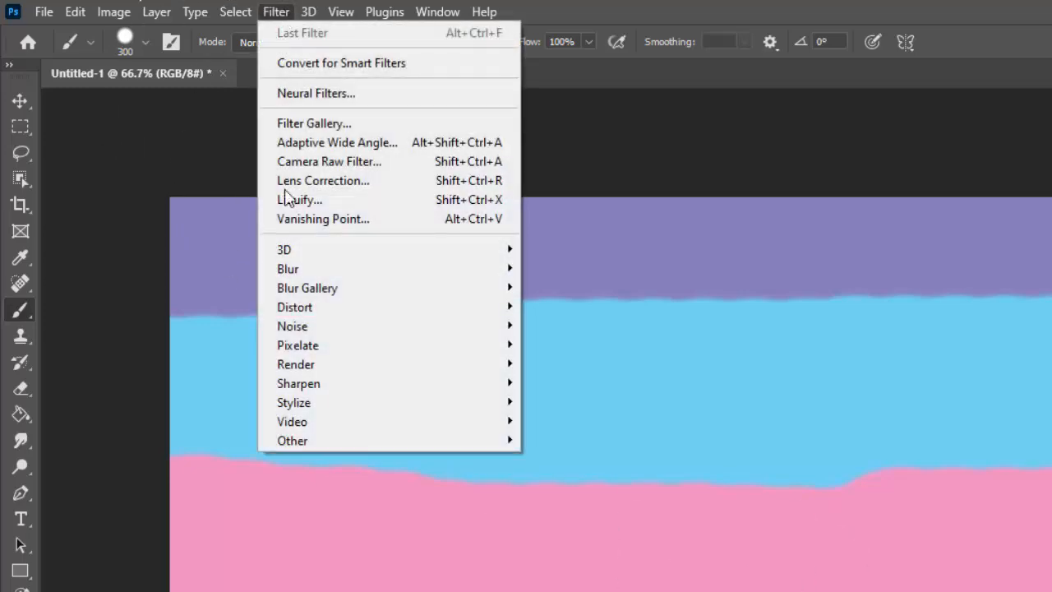
mouse_move(409, 412)
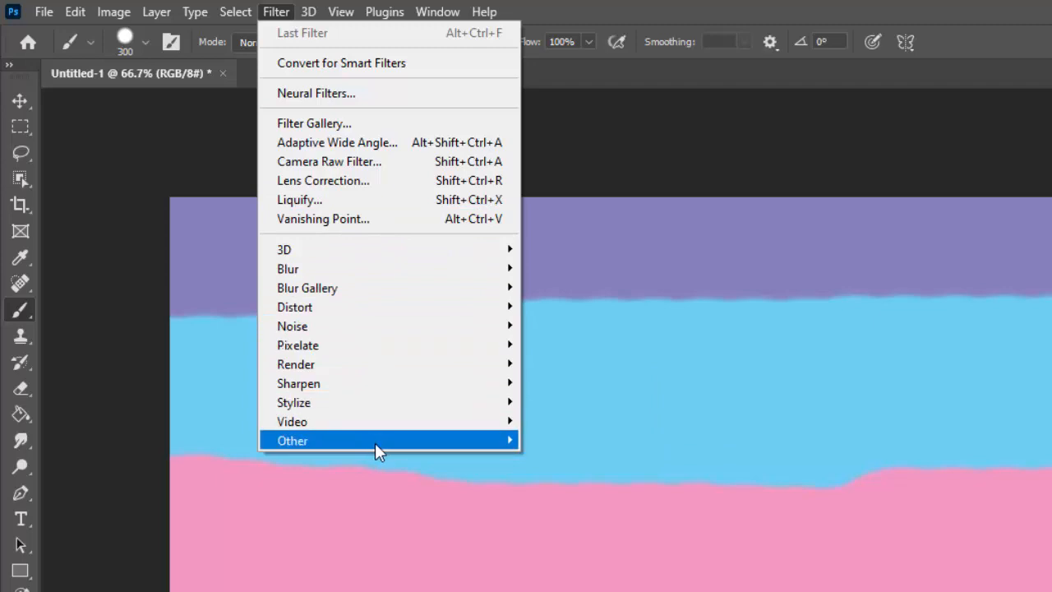
mouse_move(375, 391)
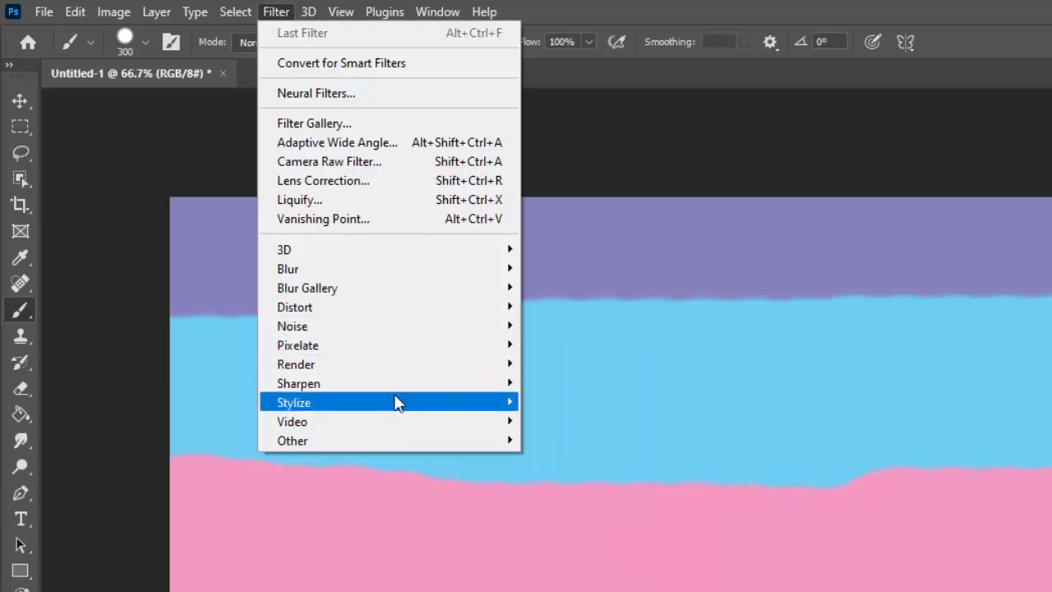
mouse_move(407, 343)
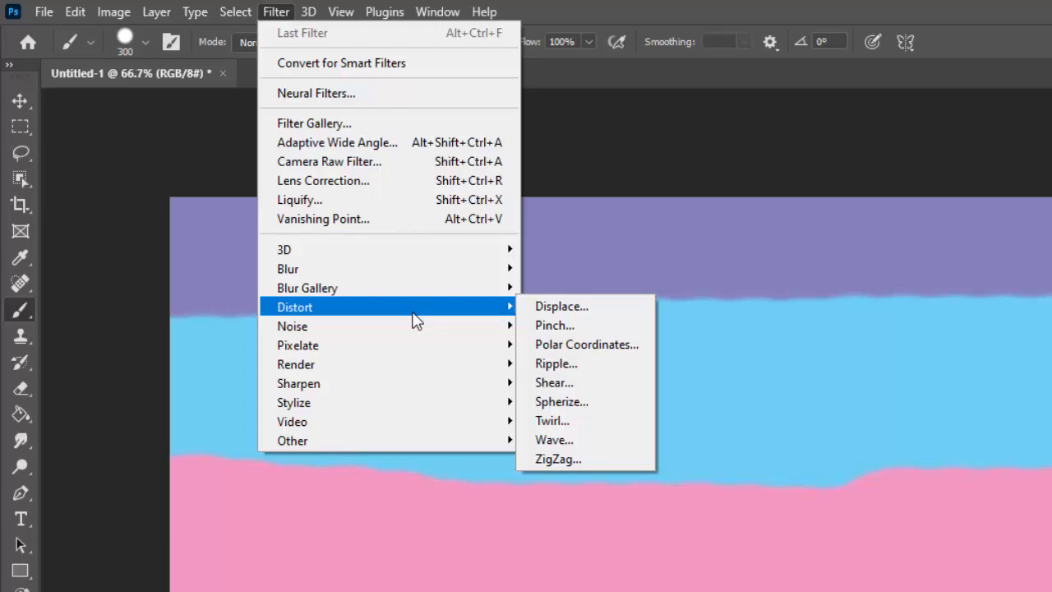
left_click(564, 422)
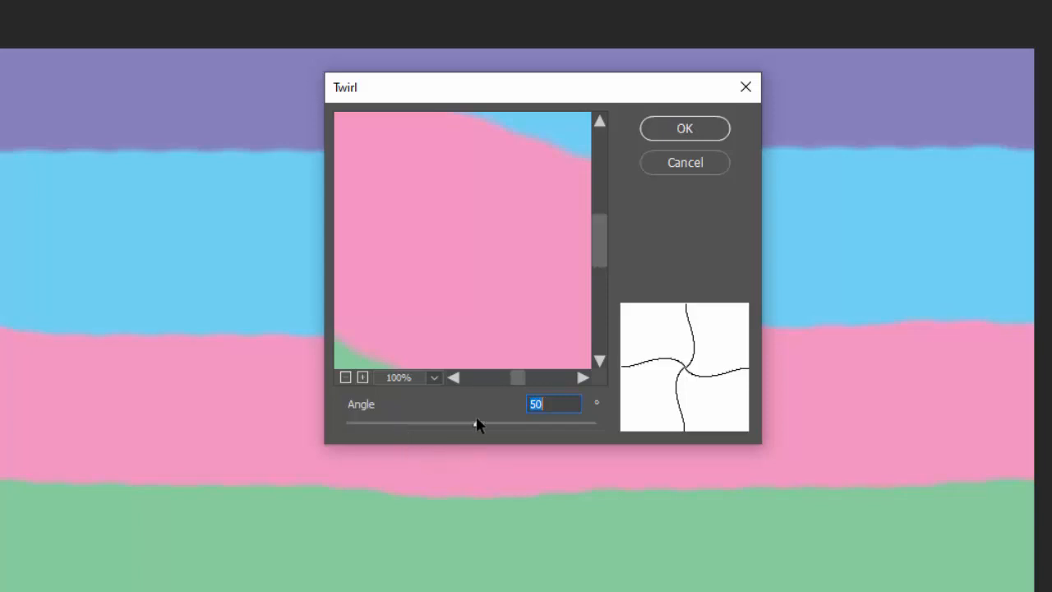
left_click_drag(479, 431, 570, 432)
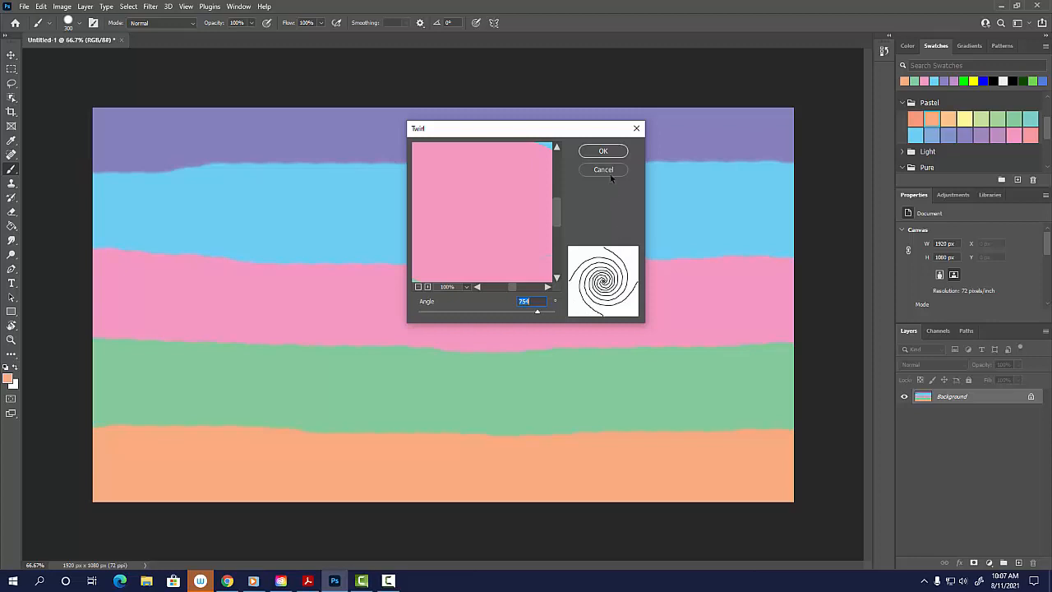
left_click(602, 150)
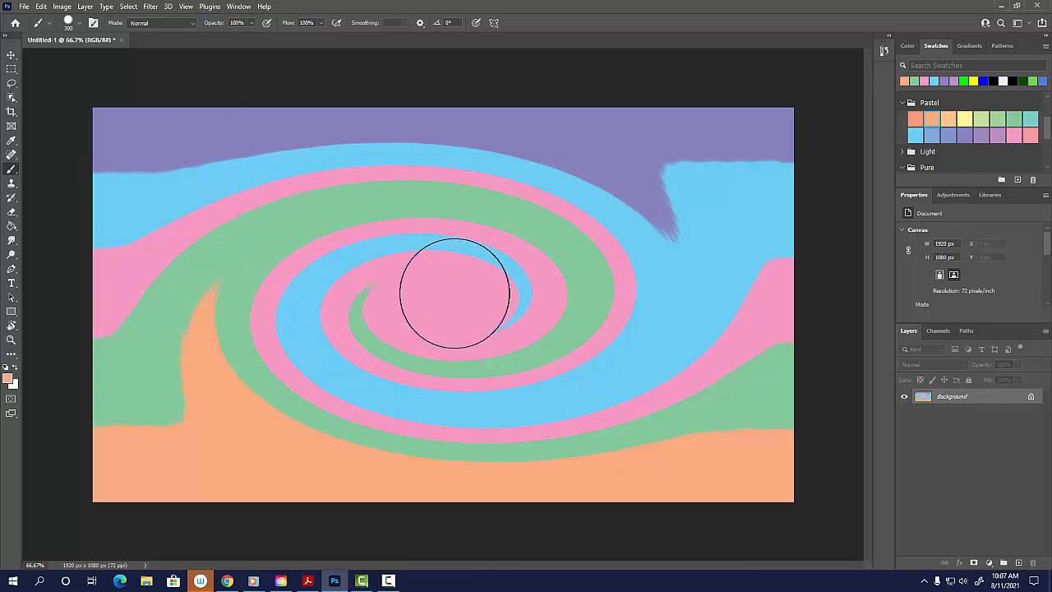
Save the twirled background on the computer as a Photoshop file named filter1 in the Documents folder.
left_click(24, 6)
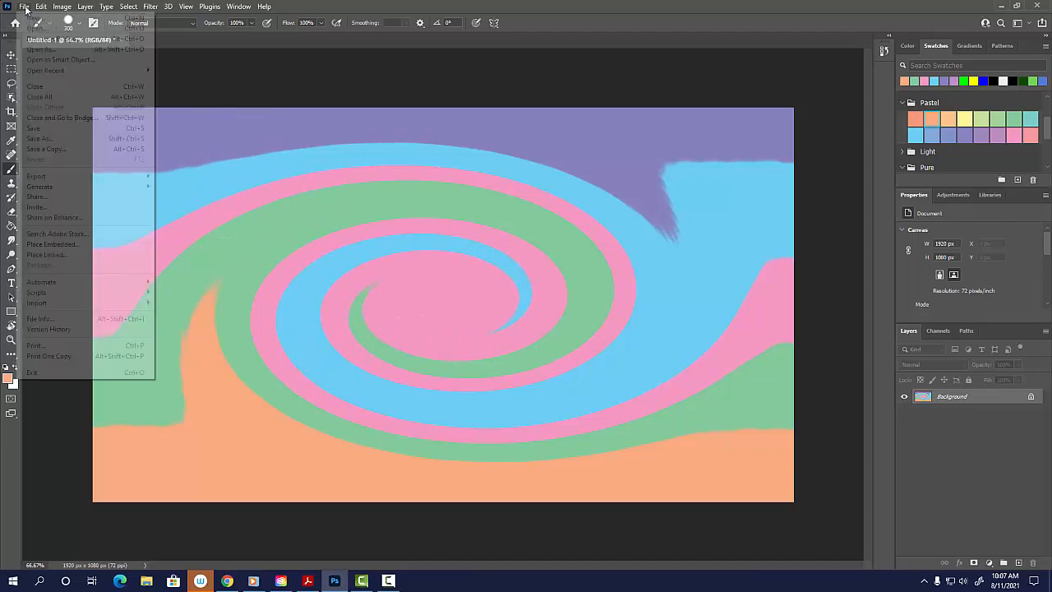
left_click(66, 142)
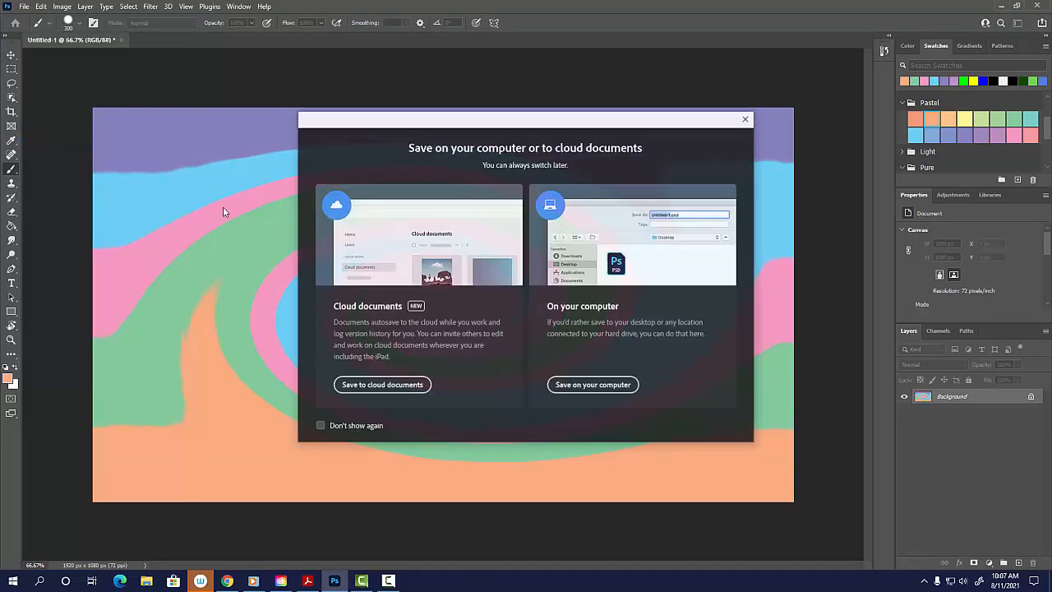
left_click(593, 385)
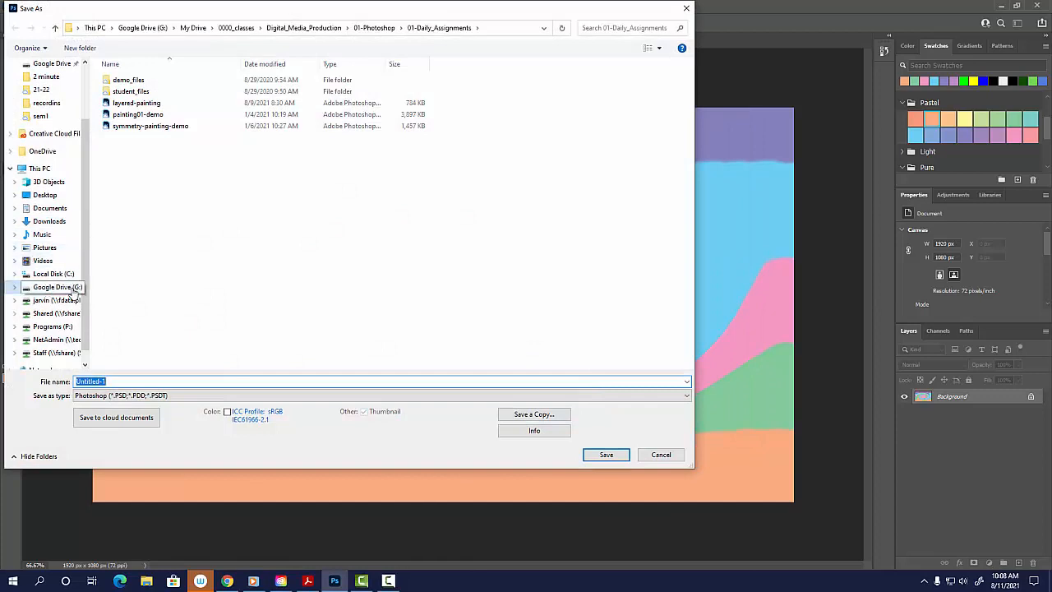
left_click(51, 210)
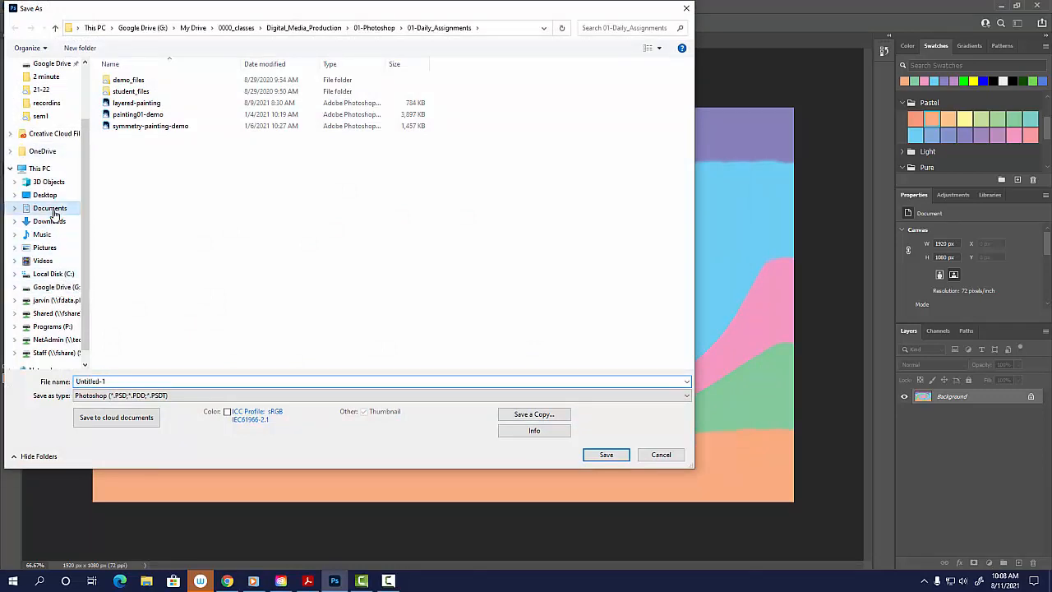
double_click(127, 380)
type("lter1")
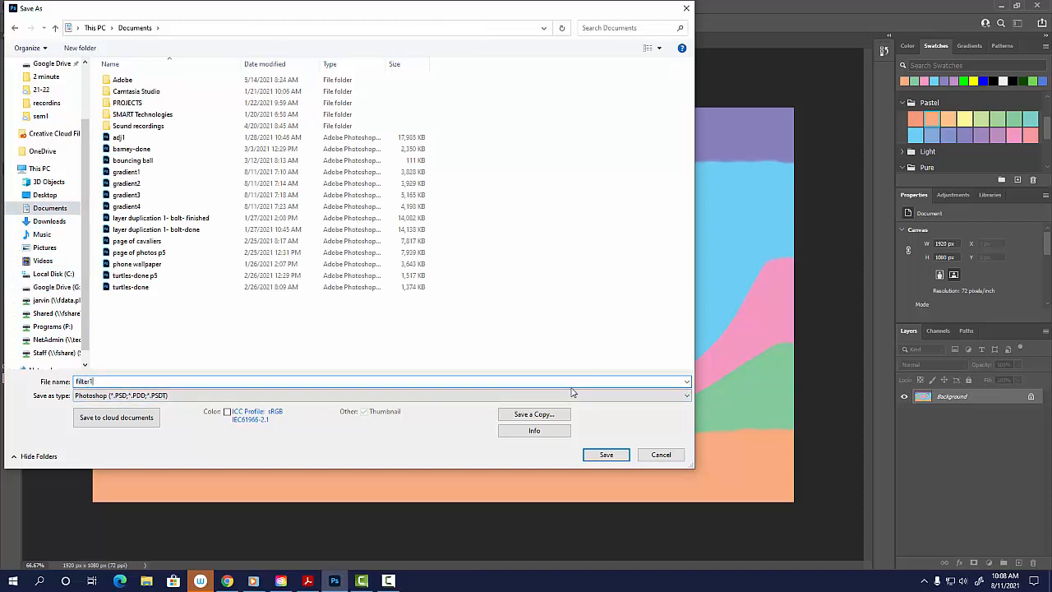
key("Return")
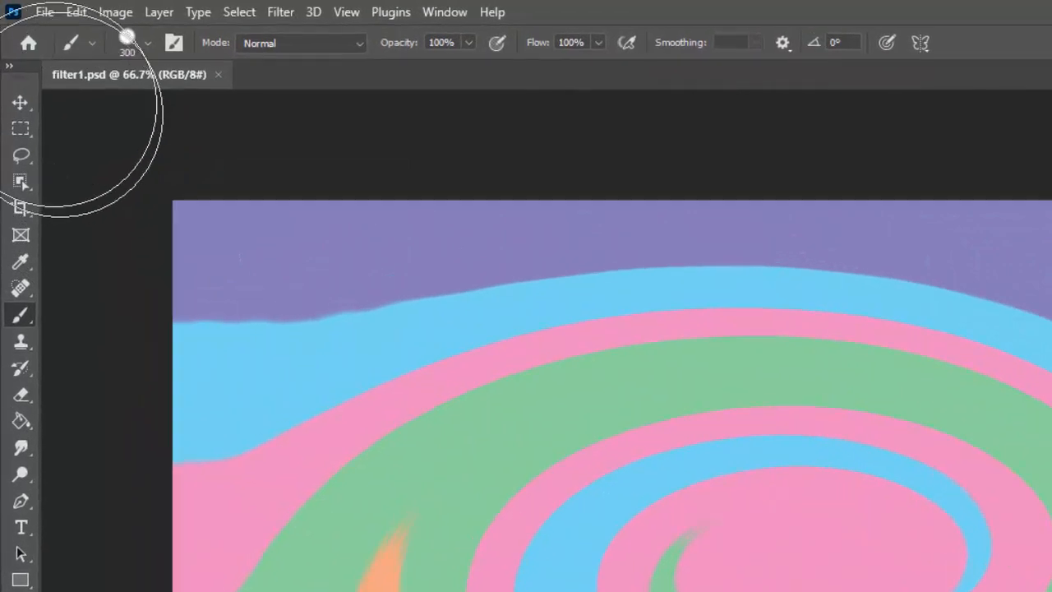
Open the gradient4 Photoshop file from the Documents folder.
left_click(44, 11)
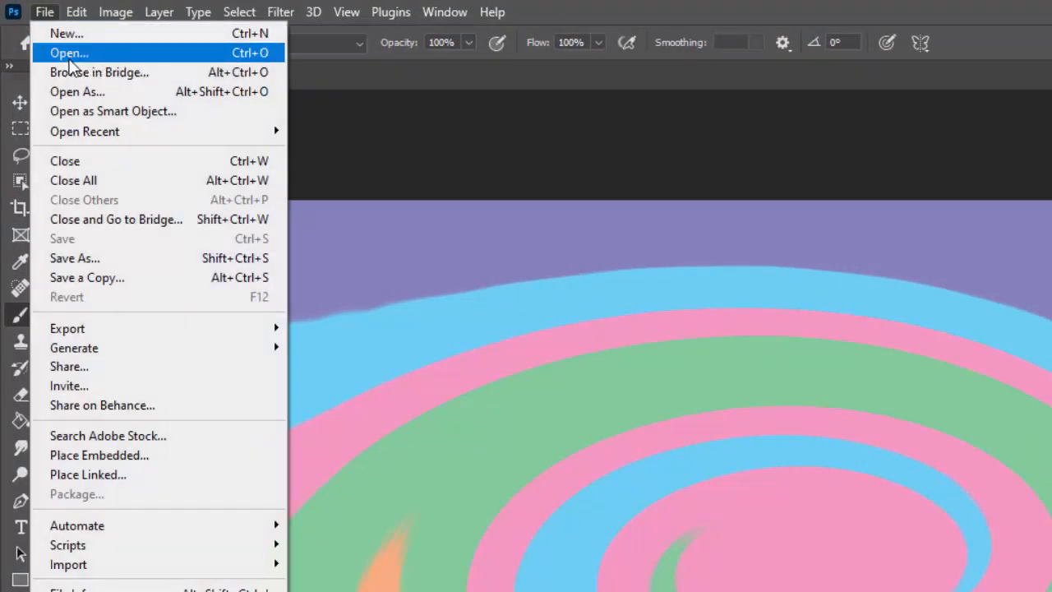
left_click(69, 58)
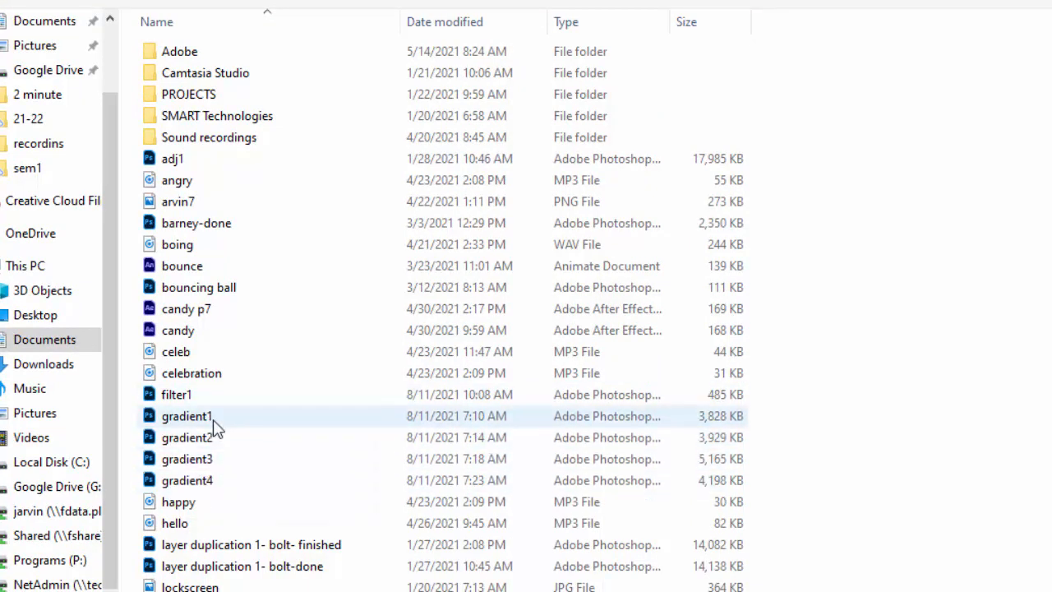
left_click(204, 485)
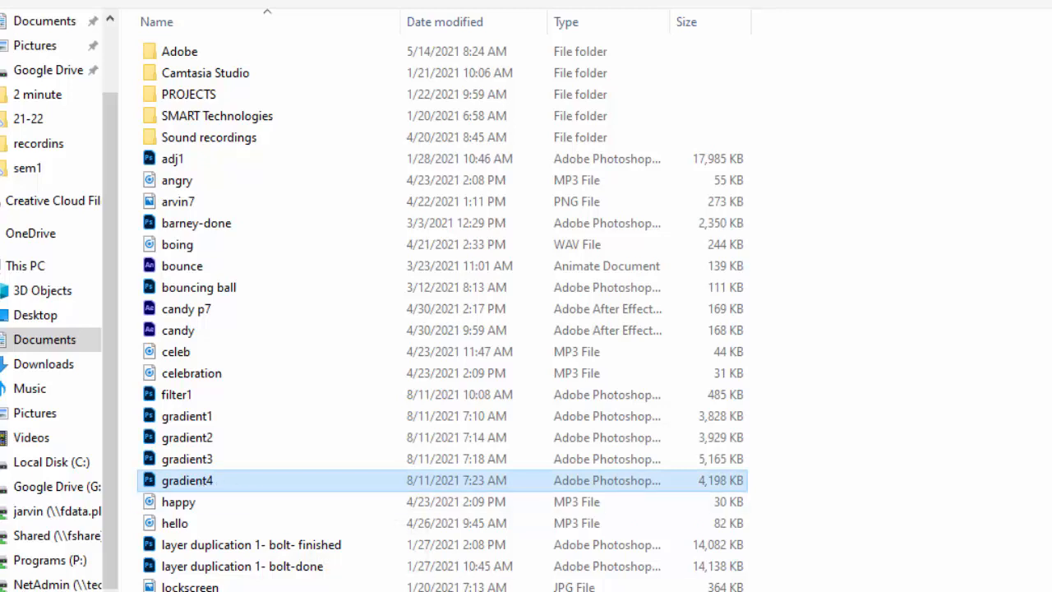
double_click(204, 485)
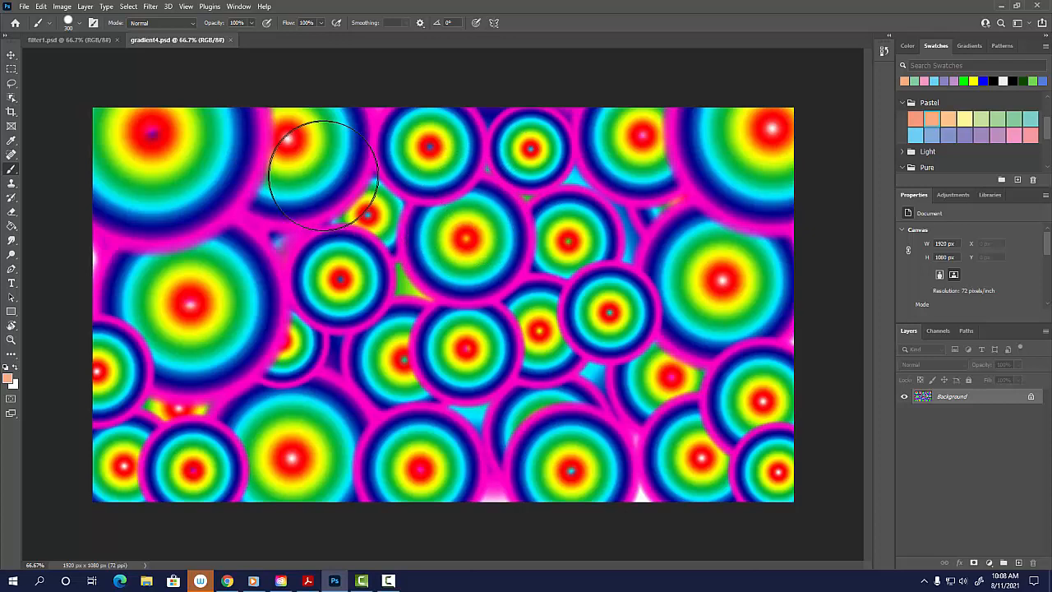
Apply the Extrude stylize filter to the gradient image with the Pyramids type, size 30 pixels and random depth 30.
left_click(152, 7)
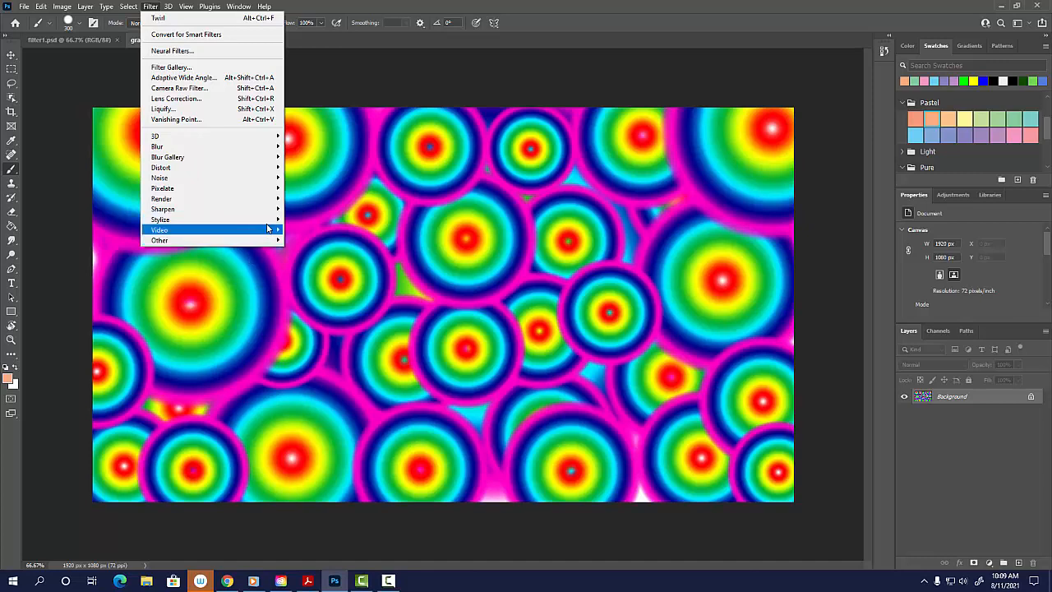
mouse_move(270, 220)
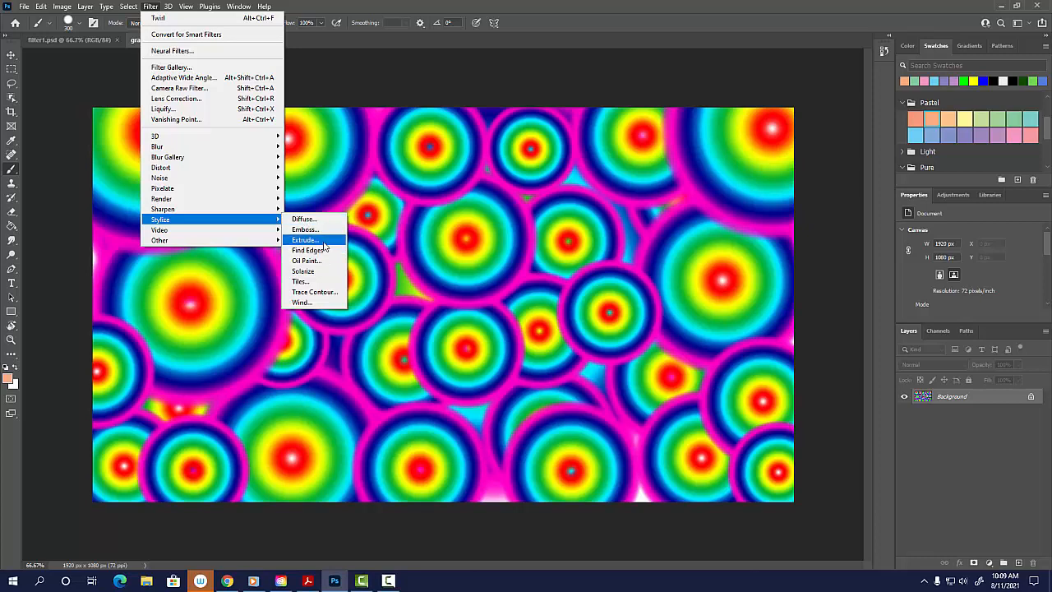
left_click(305, 239)
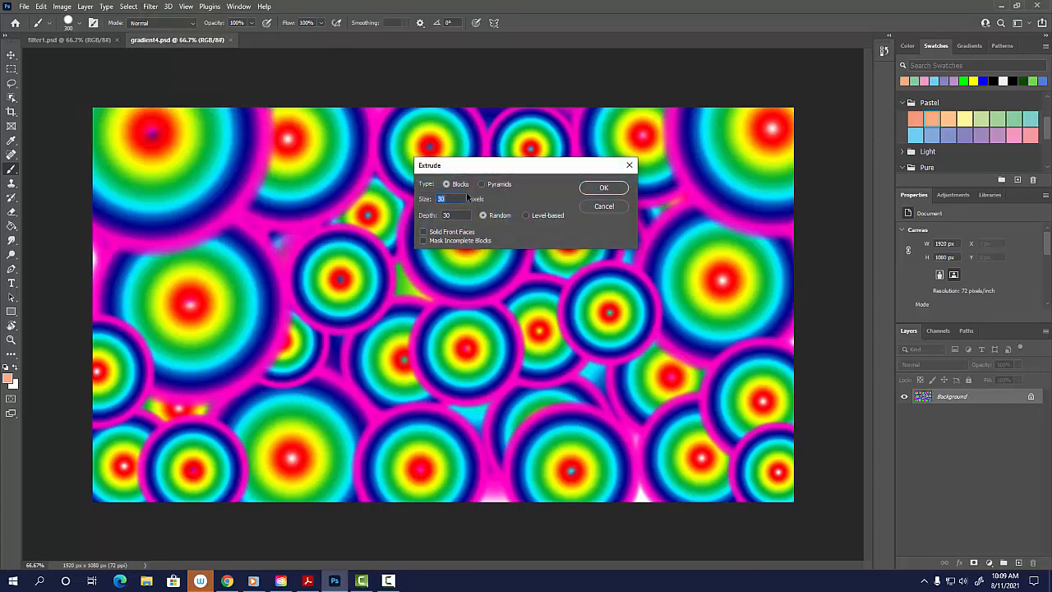
left_click(495, 187)
left_click(612, 191)
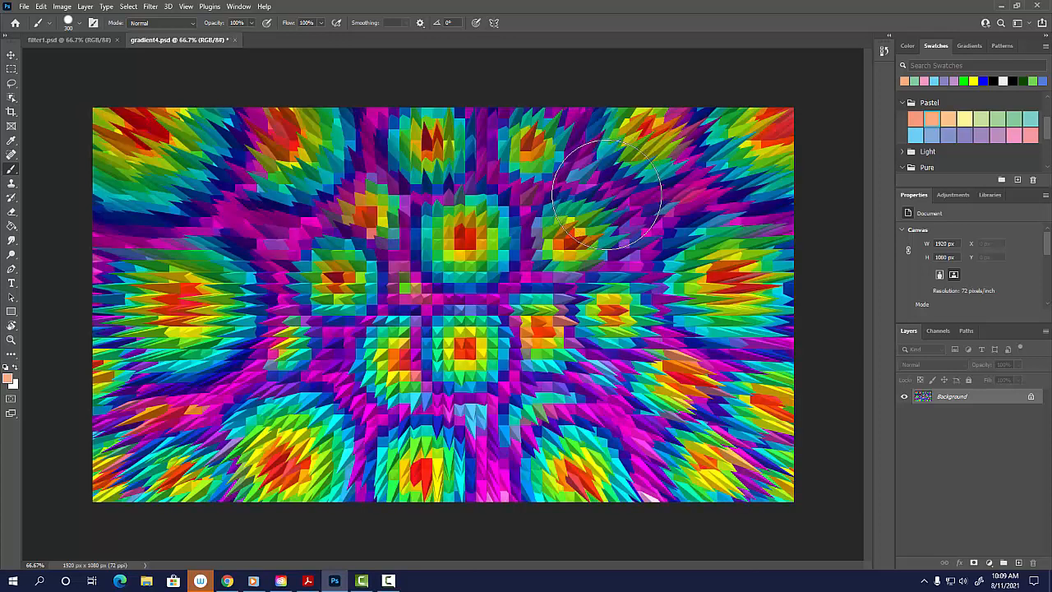
Compare the gradient image with and without the Extrude filter by repeatedly undoing and redoing it.
key("ctrl+z")
key("ctrl+shift+z")
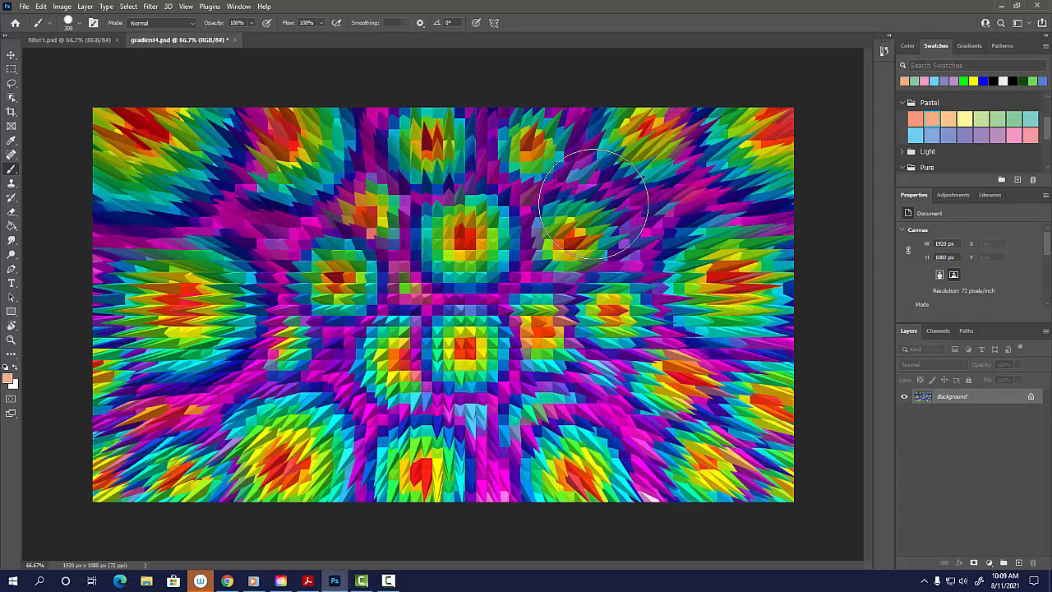
key("ctrl+z")
key("ctrl+shift+z")
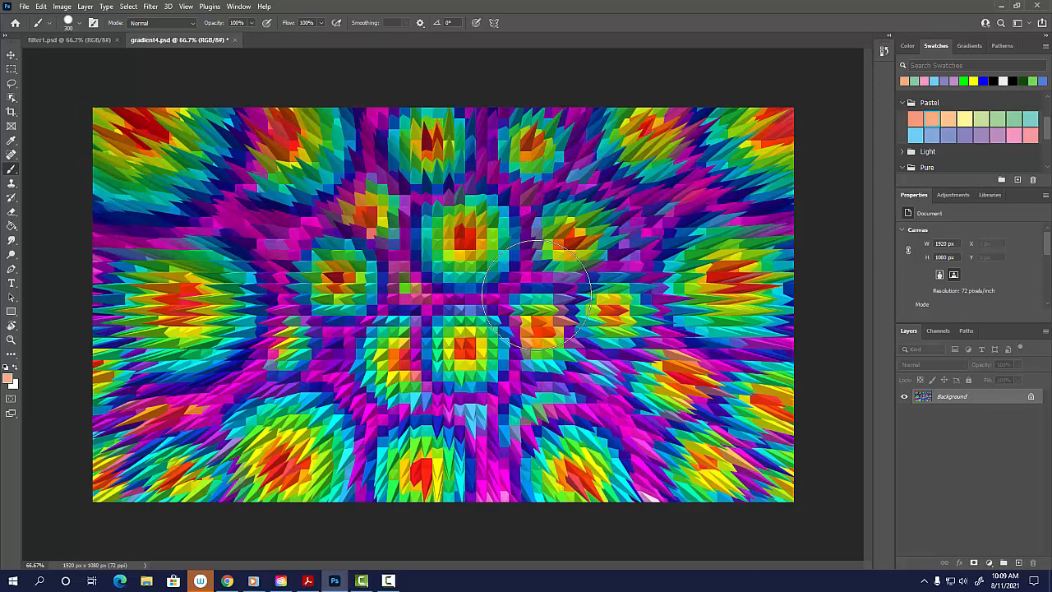
key("ctrl+z")
key("ctrl+shift+z")
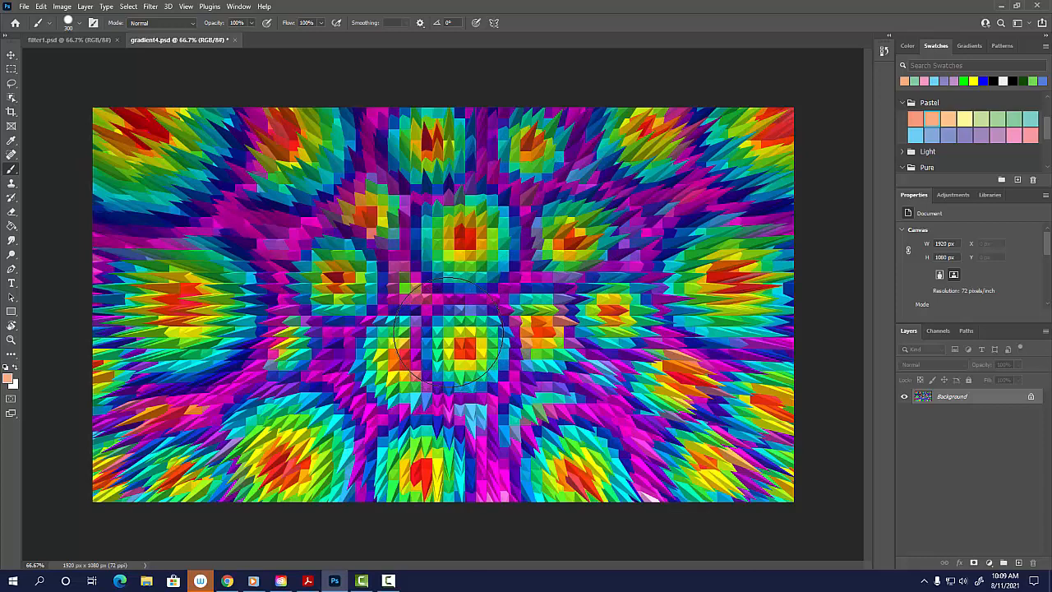
key("ctrl+z")
key("ctrl+shift+z")
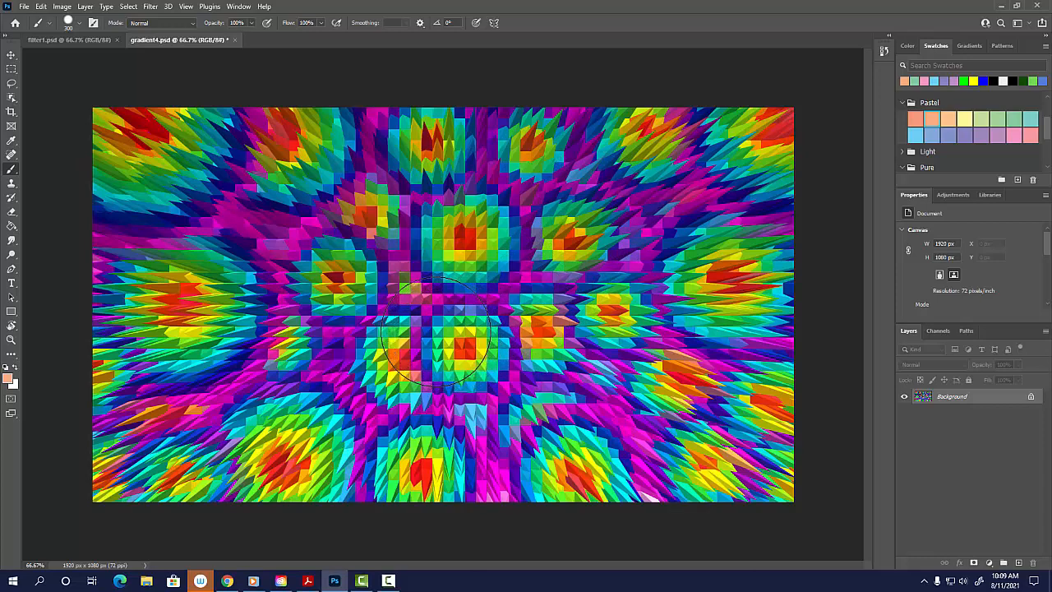
key("ctrl+z")
key("ctrl+shift+z")
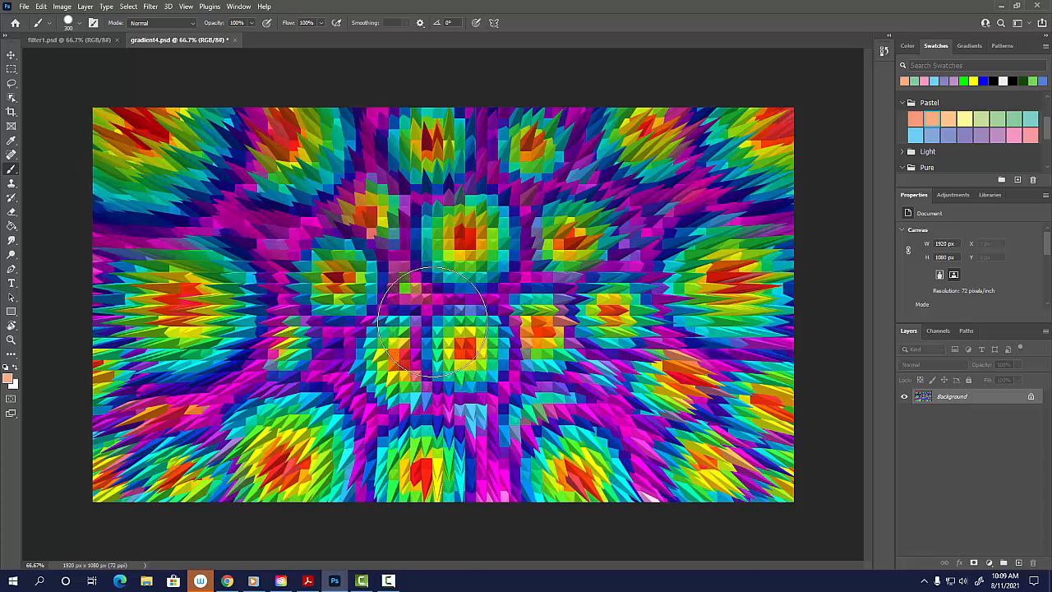
key("ctrl+z")
key("ctrl+shift+z")
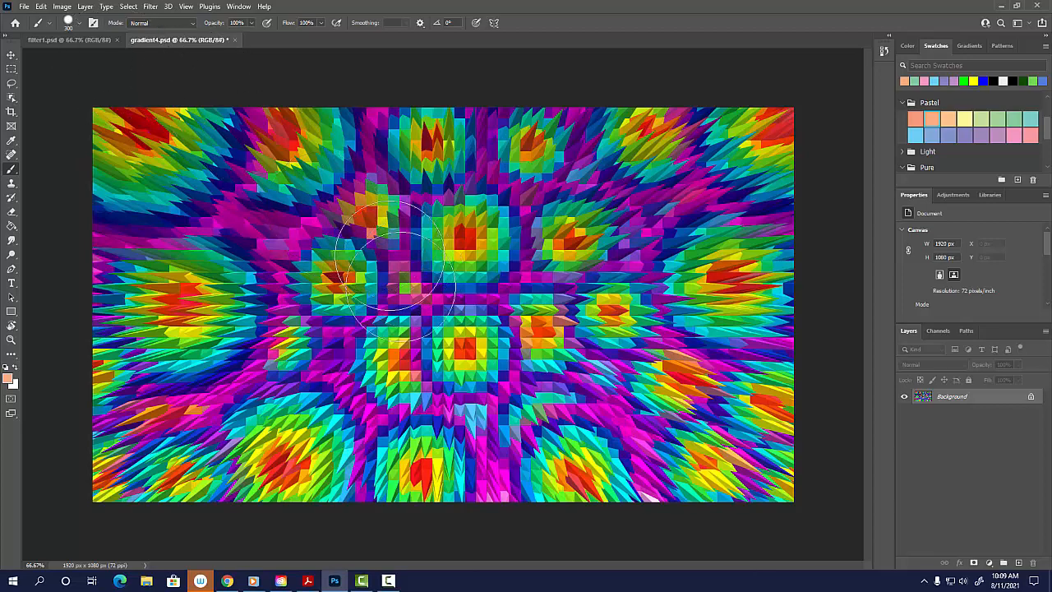
key("ctrl+z")
key("ctrl+shift+z")
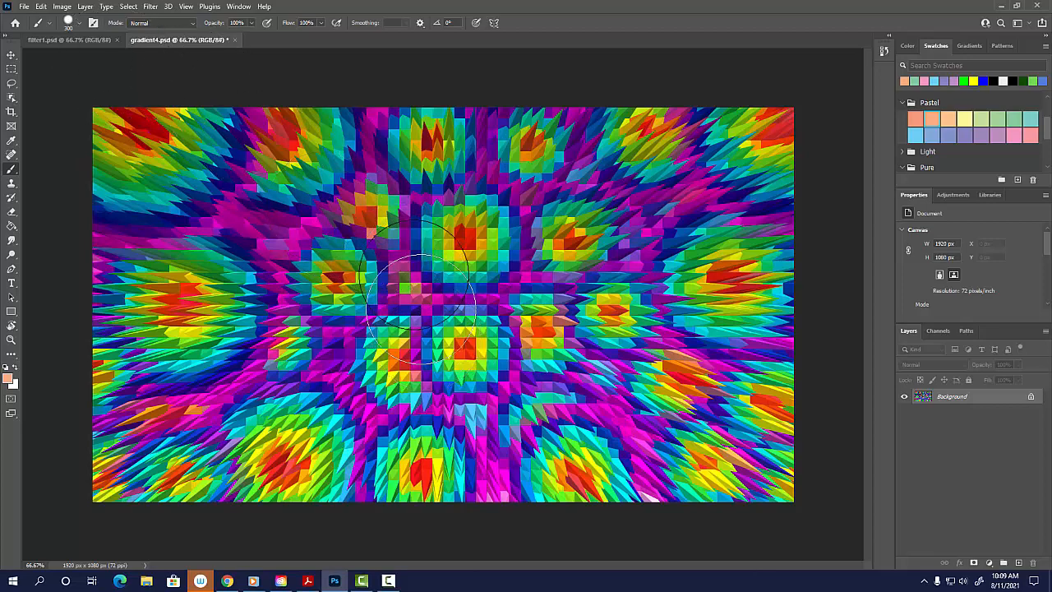
key("ctrl+z")
key("ctrl+shift+z")
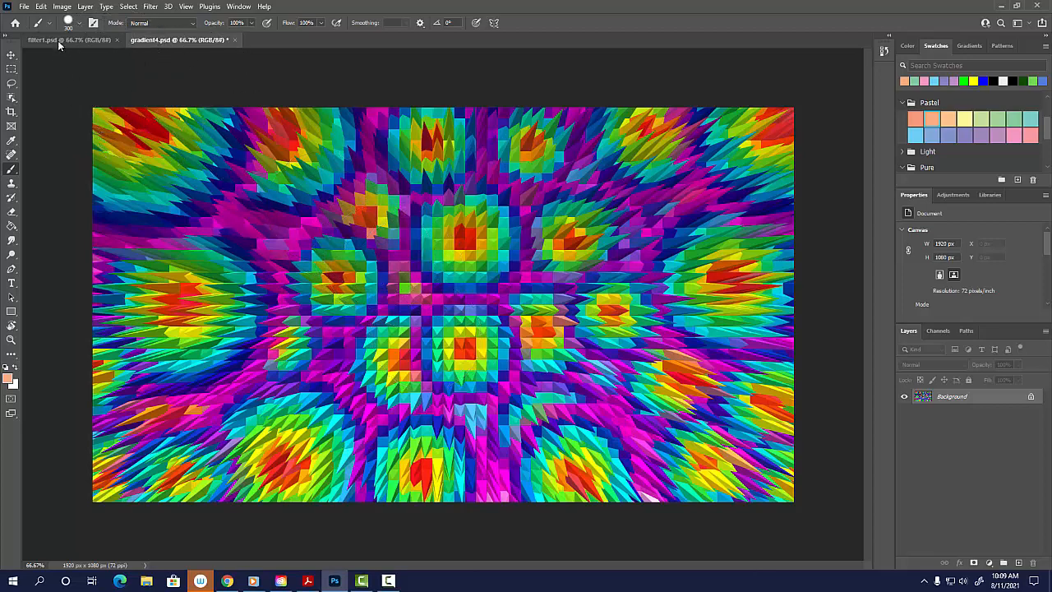
Save the extruded gradient image on the computer as a new Photoshop file named filter2 in Documents.
left_click(24, 6)
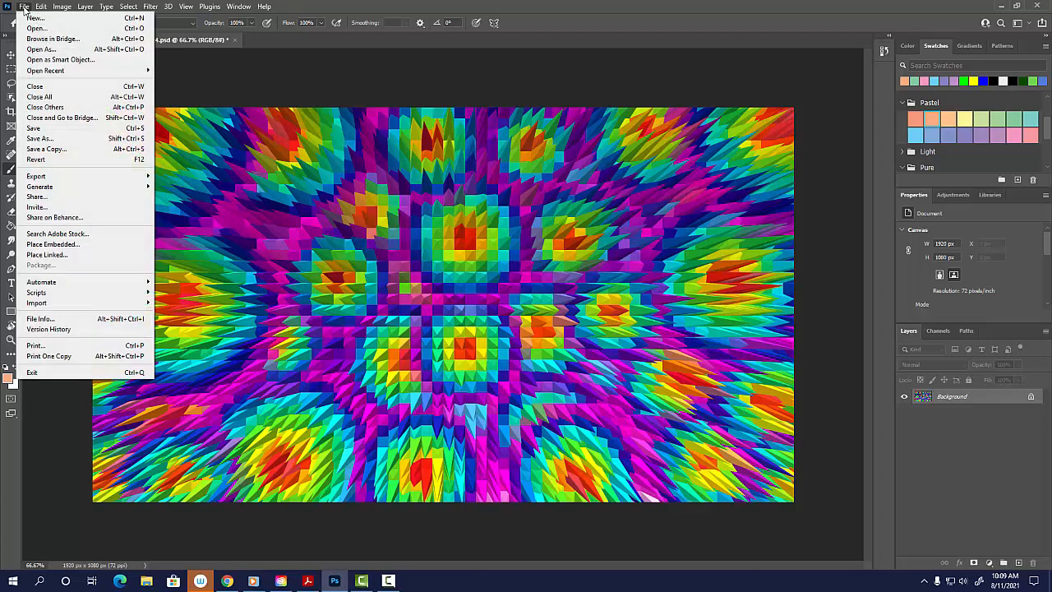
left_click(64, 139)
left_click(575, 383)
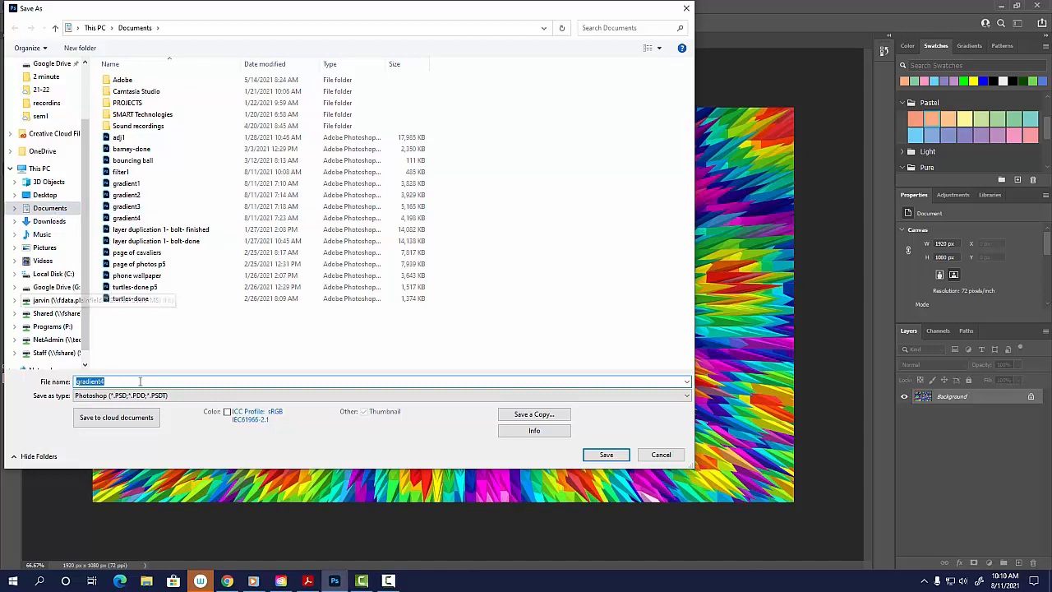
type("filter2")
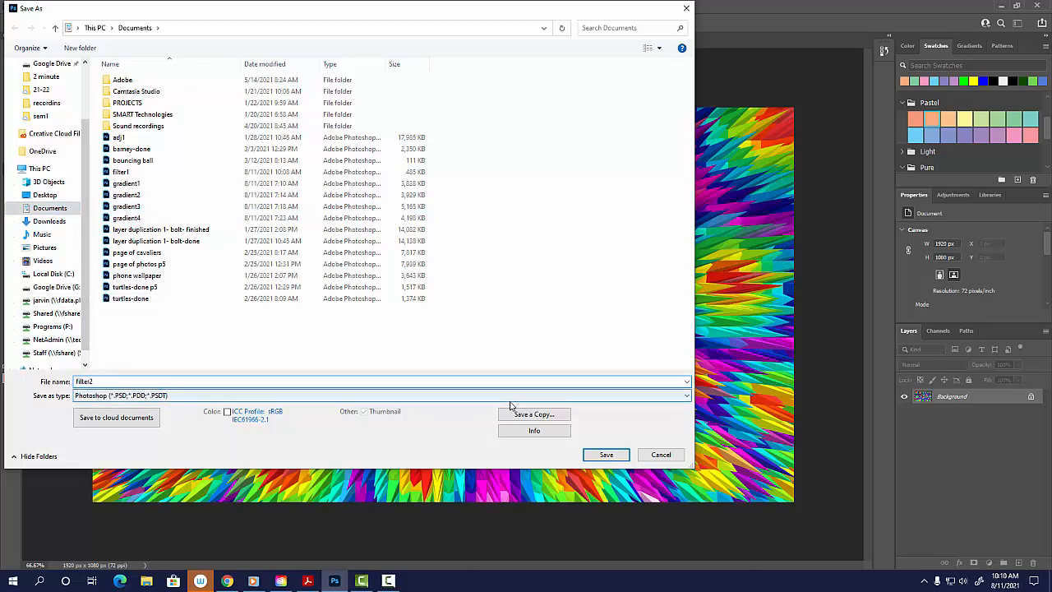
key("Return")
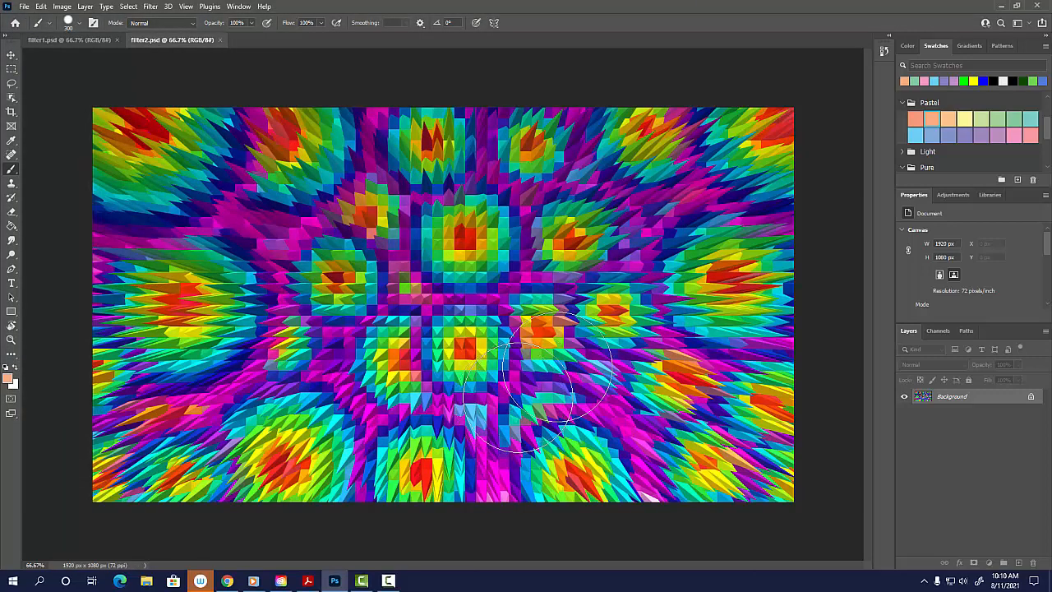
Create a new document from the Web Large preset, 1920 x 1080 px, with artboards turned off.
left_click(25, 7)
left_click(32, 20)
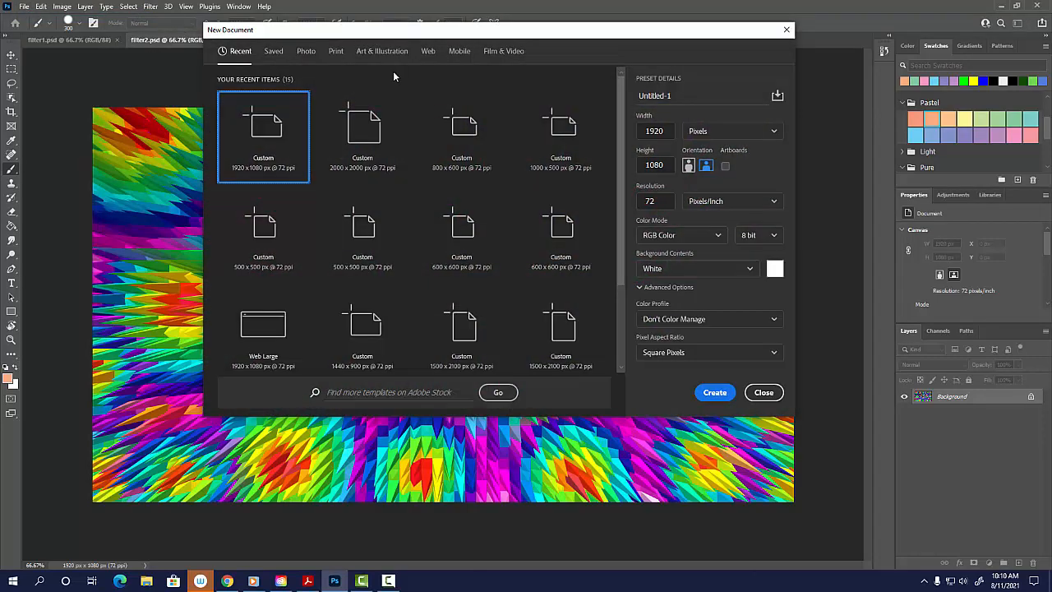
left_click(427, 53)
left_click(382, 132)
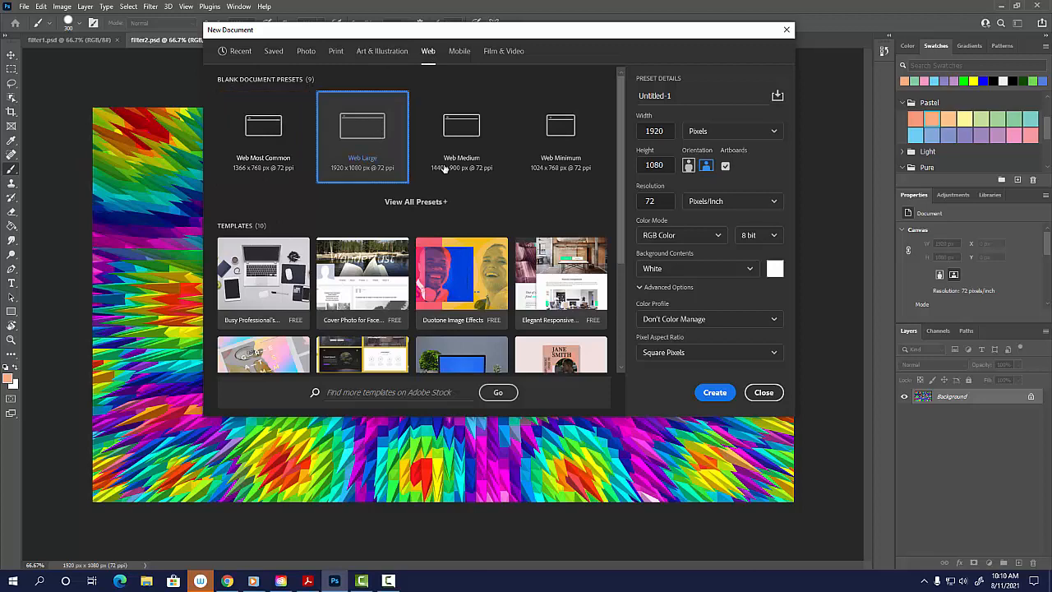
left_click(725, 166)
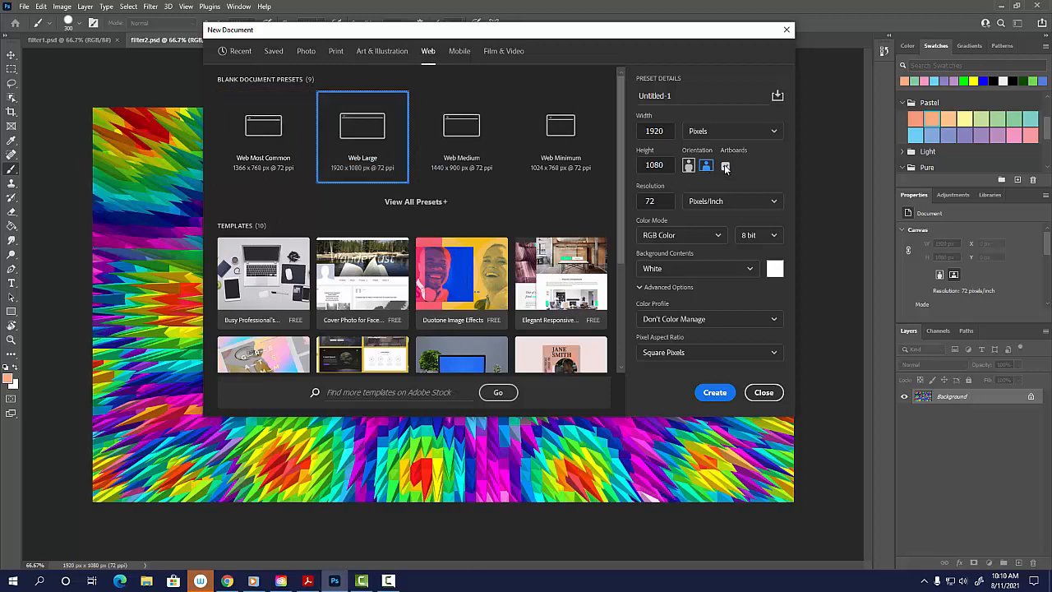
left_click(714, 392)
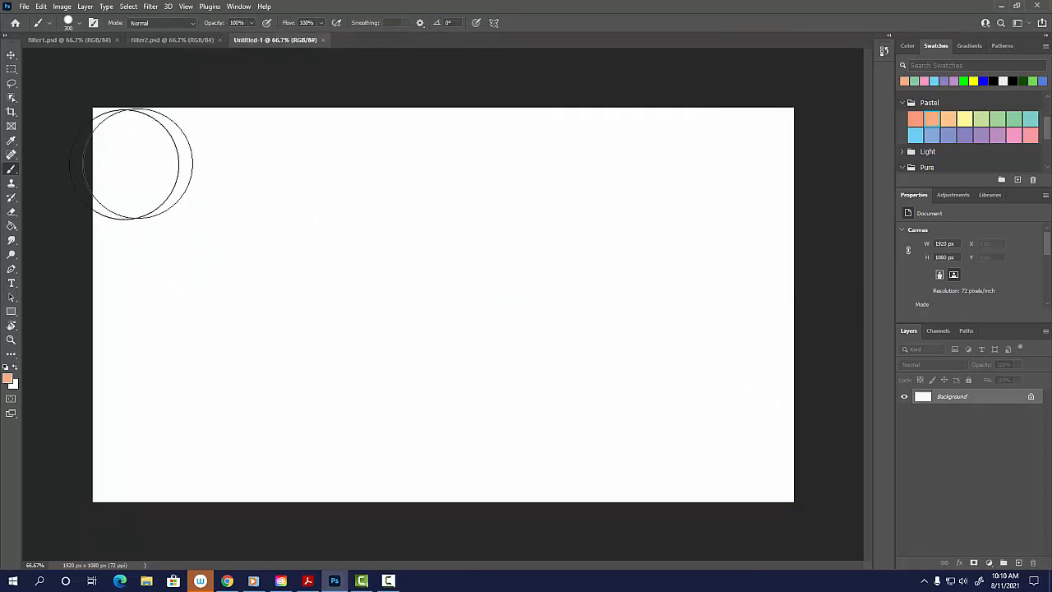
Fill the blank canvas with a radial rainbow gradient running from near the center to the upper-left corner.
left_click(11, 311)
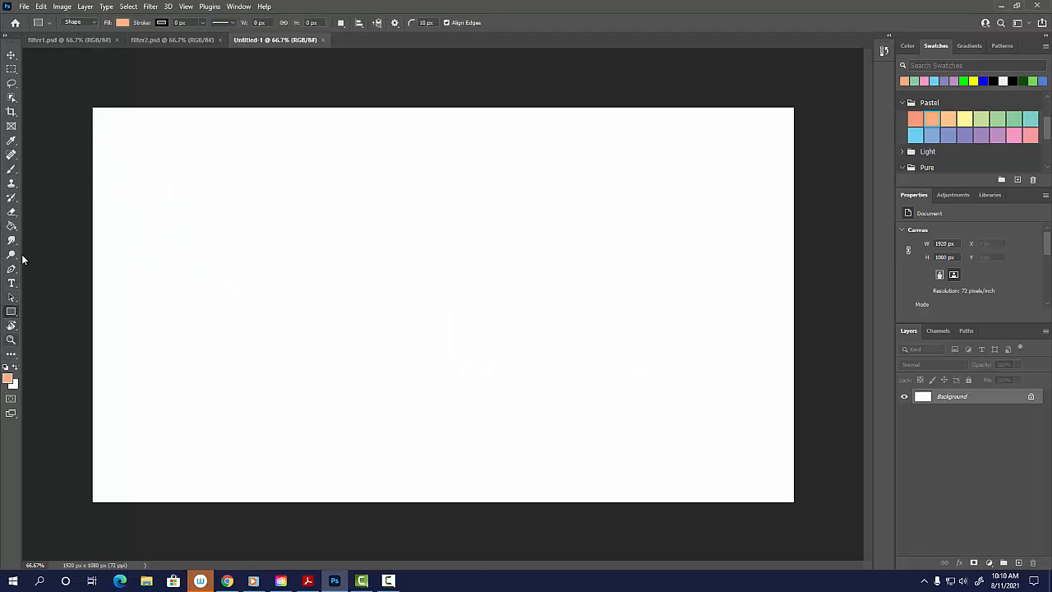
left_click(12, 229)
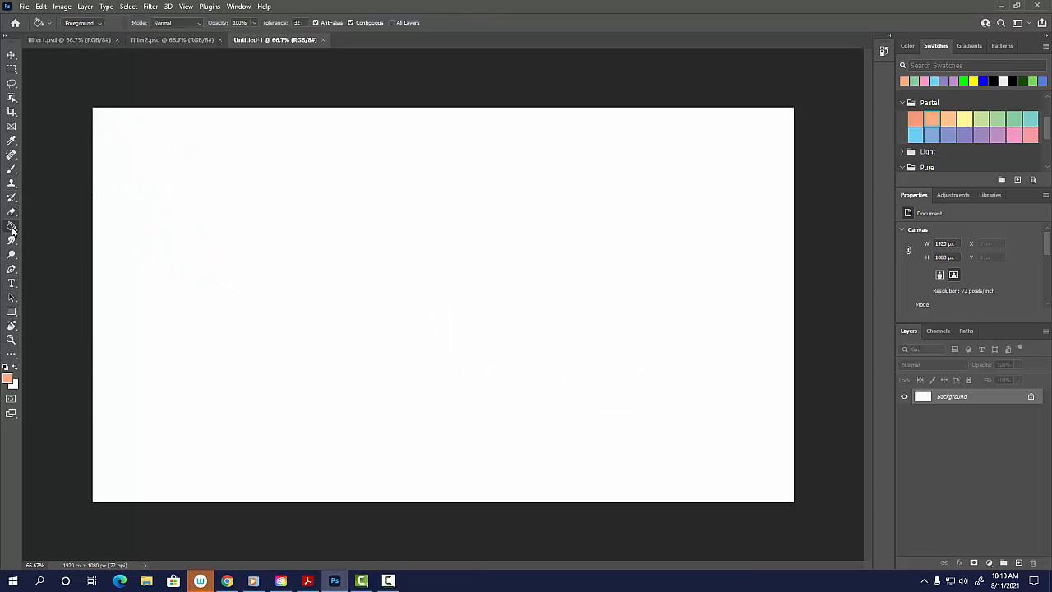
left_click(33, 228)
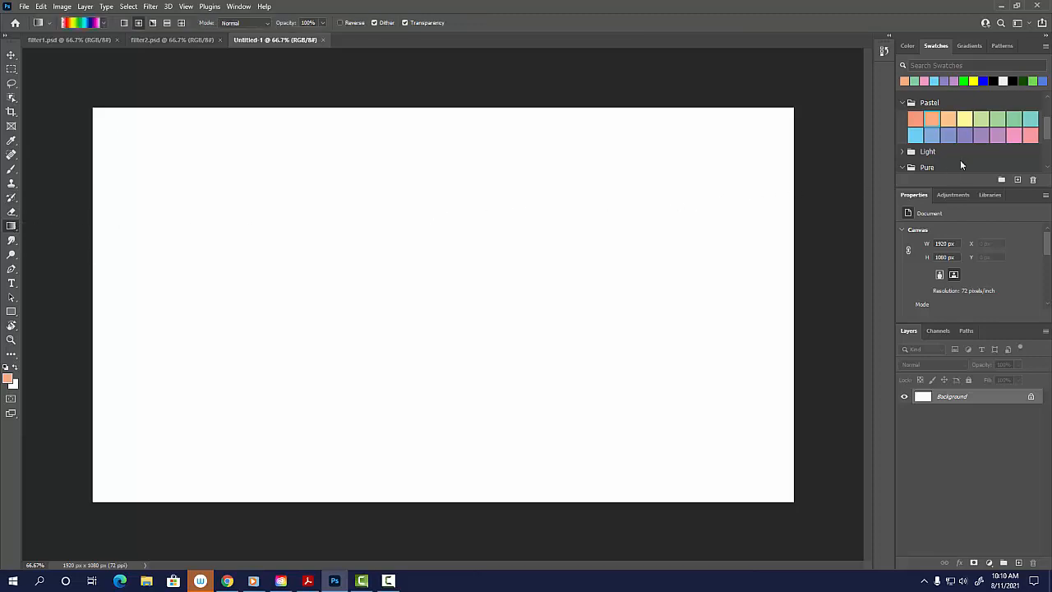
left_click(971, 45)
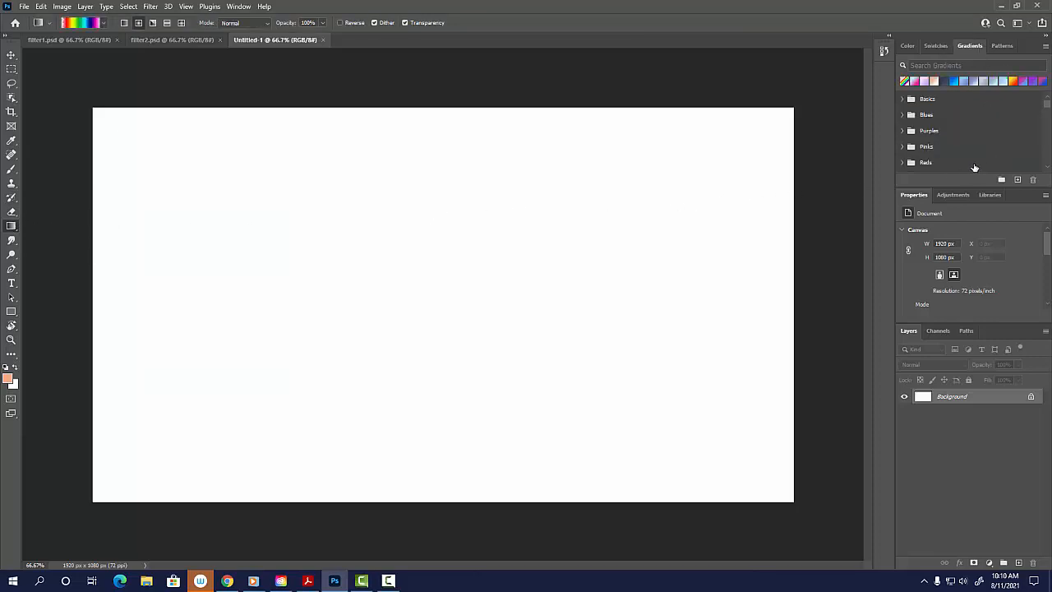
left_click_drag(1048, 105, 1049, 149)
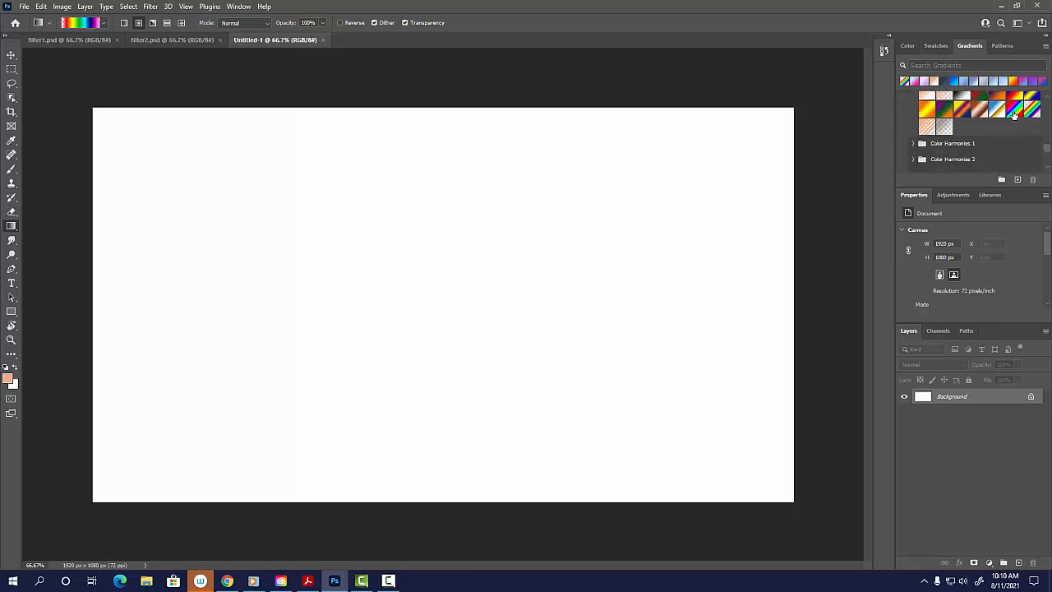
left_click(1013, 114)
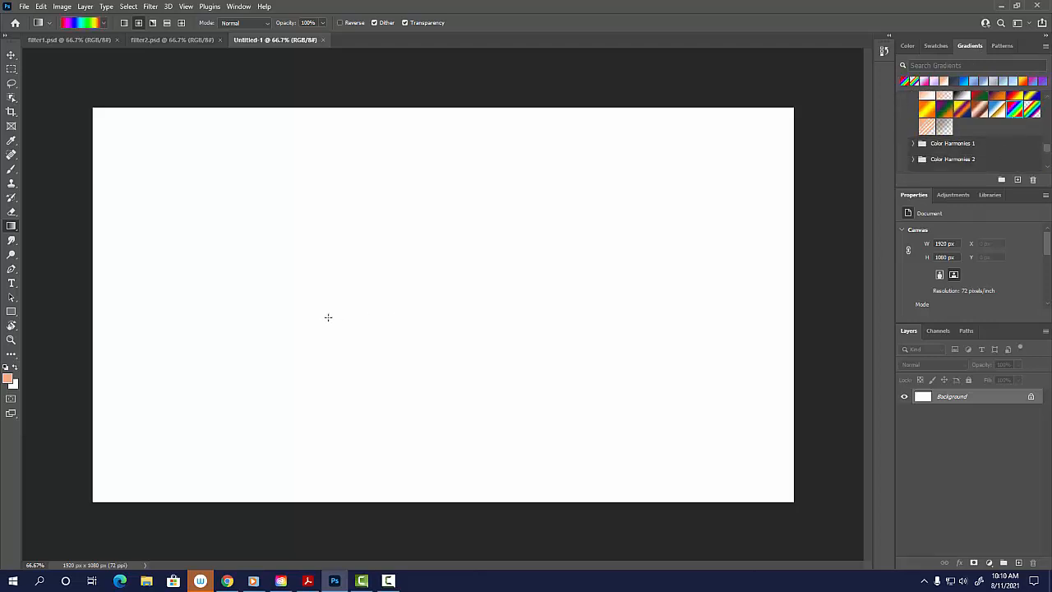
left_click(140, 25)
left_click_drag(426, 315, 105, 124)
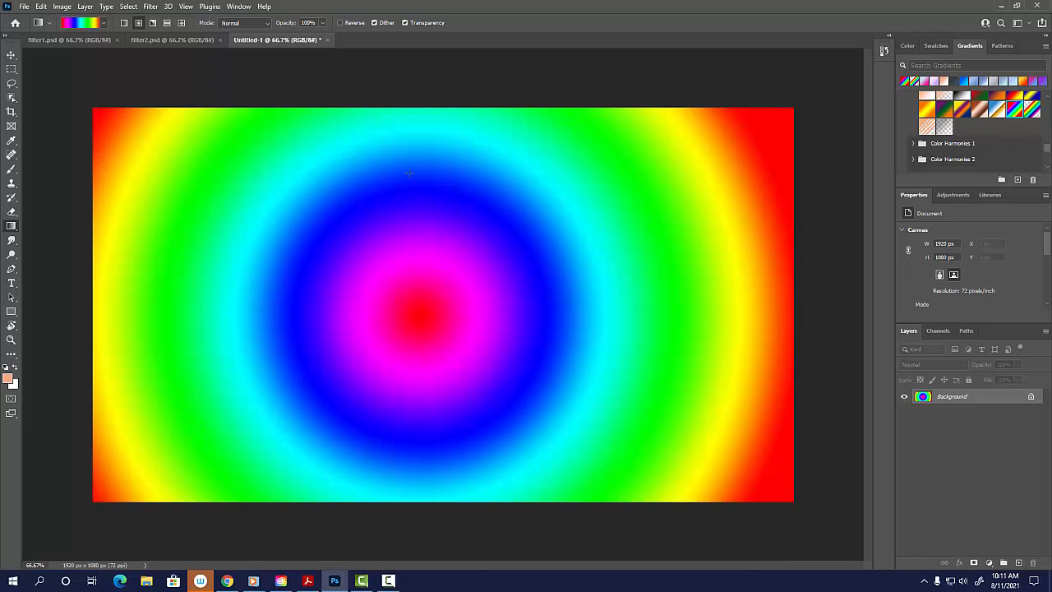
Apply the Tiles stylize filter to the radial gradient with 10 tiles, 10% maximum offset and background color in the gaps.
left_click(151, 7)
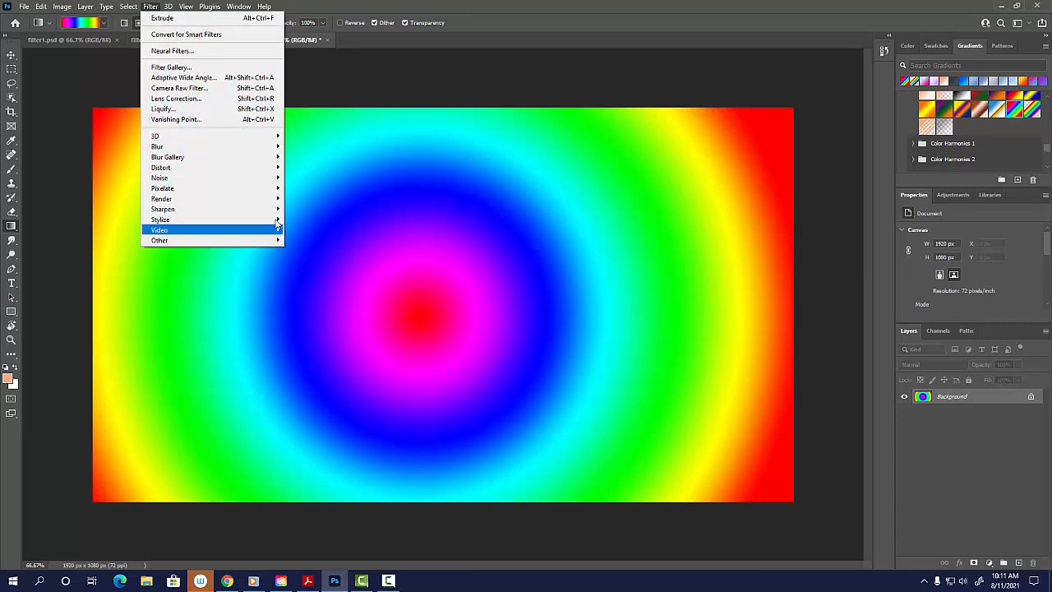
mouse_move(275, 222)
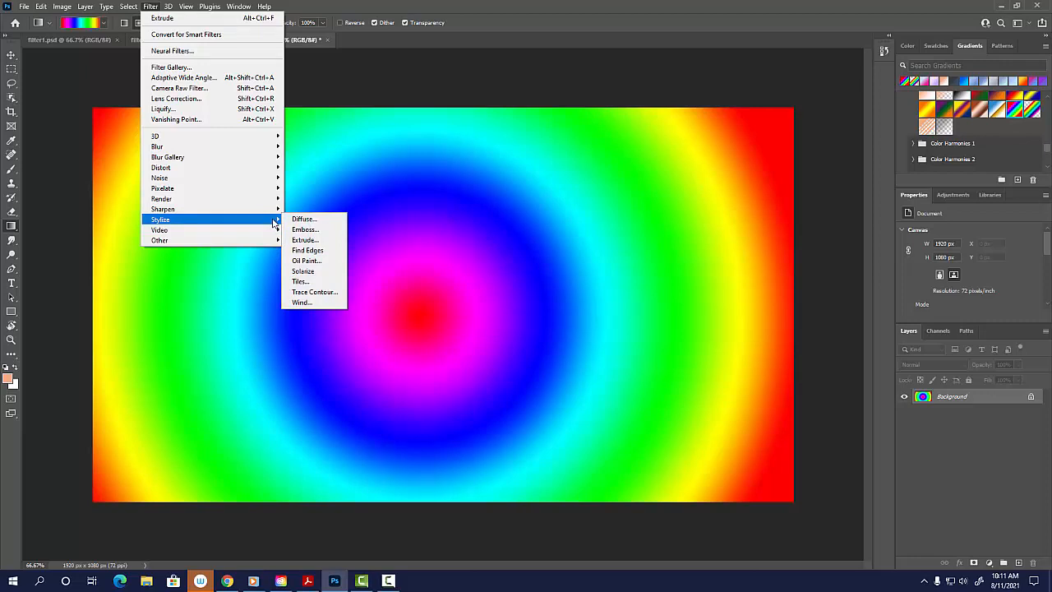
left_click(304, 282)
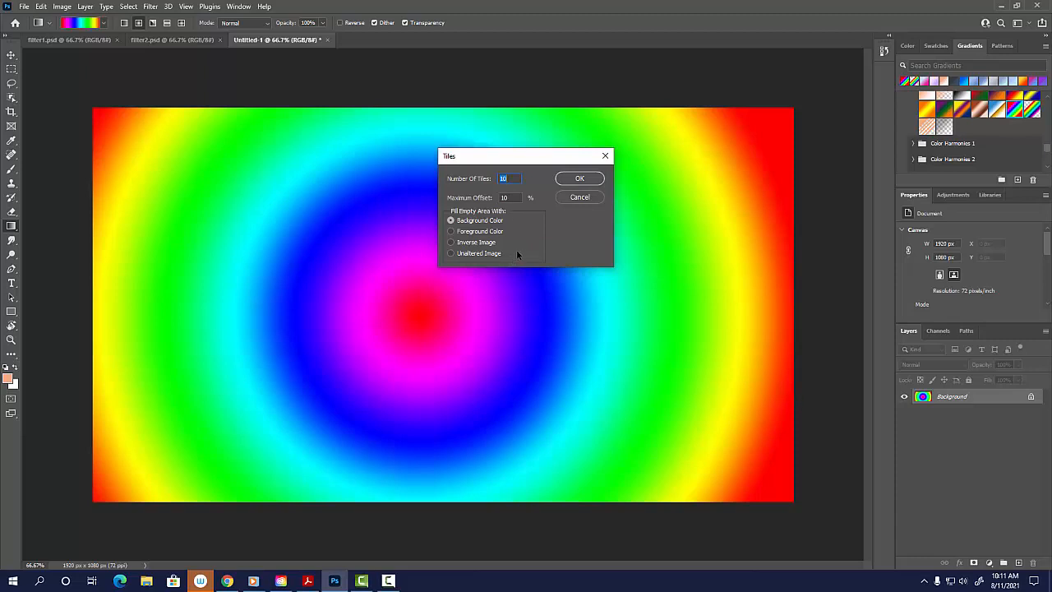
left_click(579, 178)
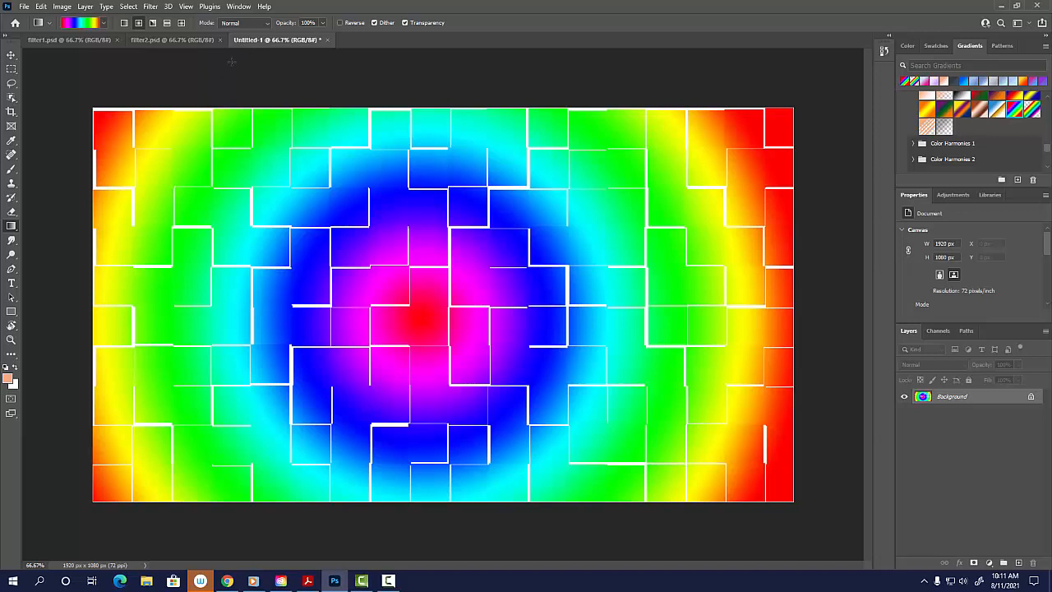
Soften the tiled gradient image with a Gaussian Blur of 6.4 pixels radius.
left_click(151, 7)
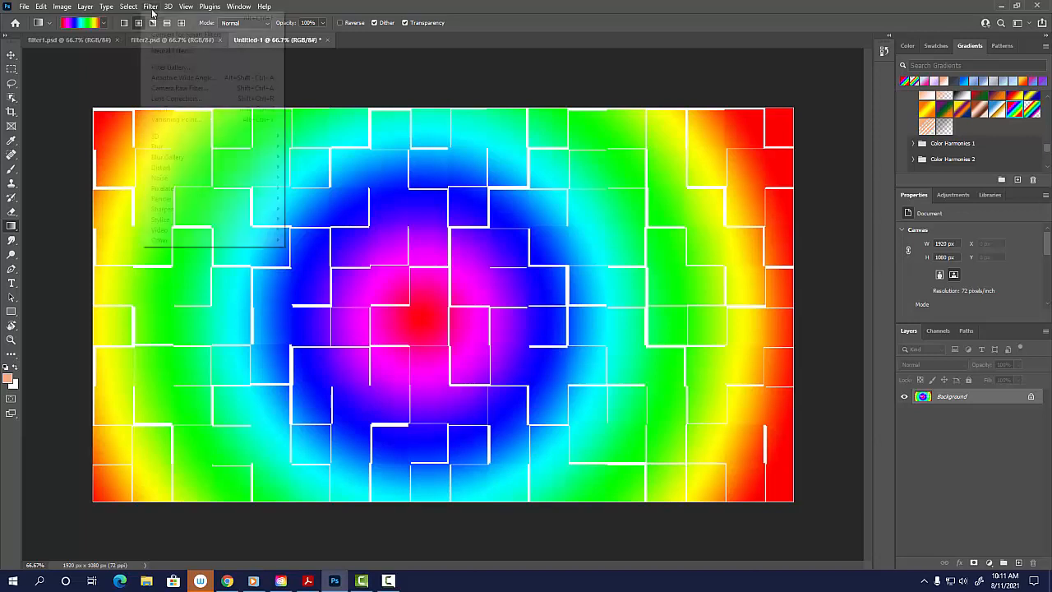
mouse_move(239, 151)
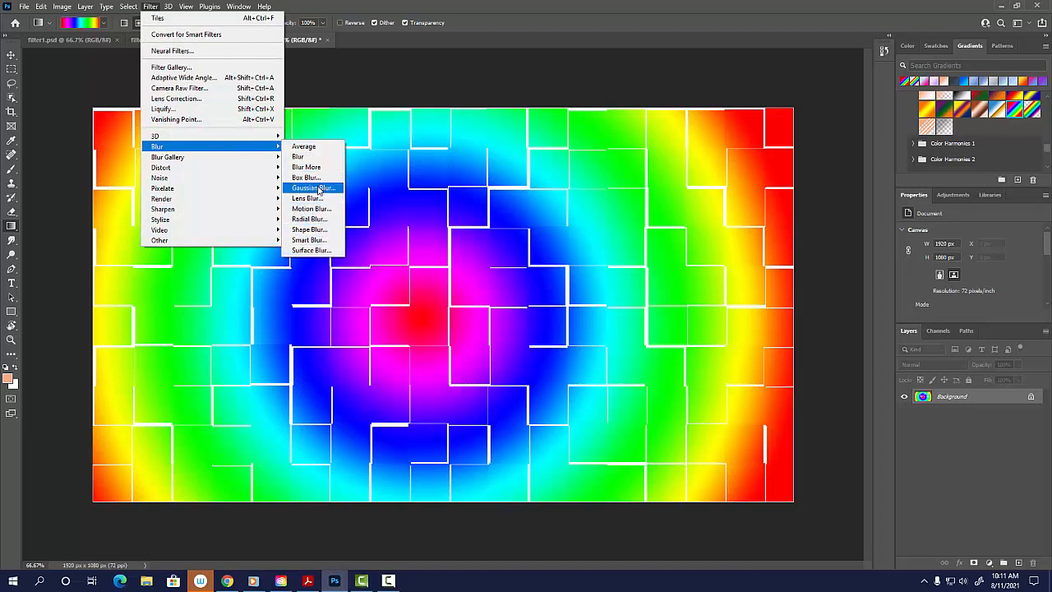
left_click(312, 187)
left_click_drag(449, 290, 475, 291)
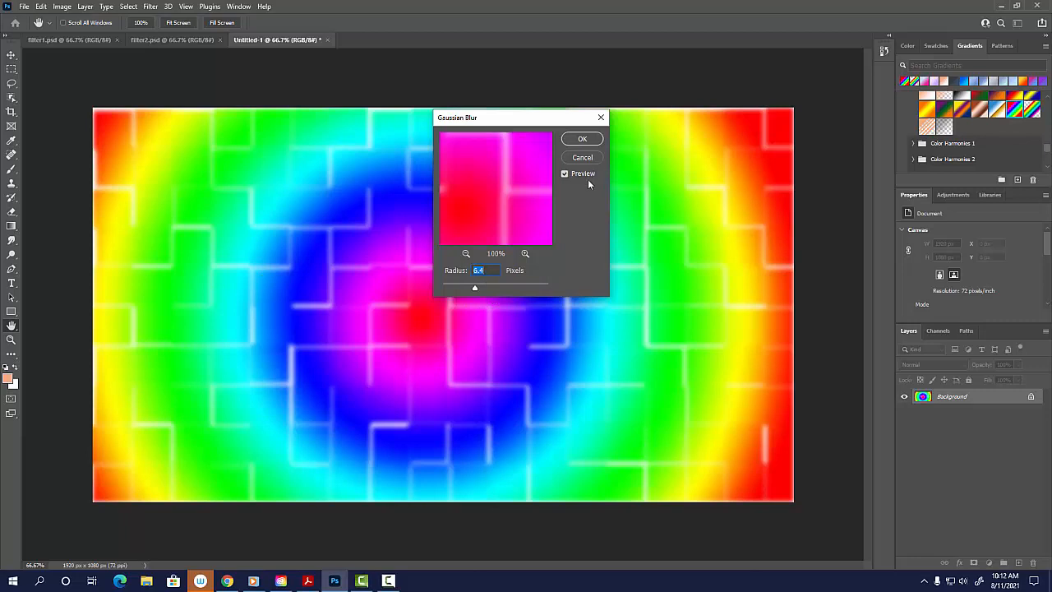
left_click(582, 139)
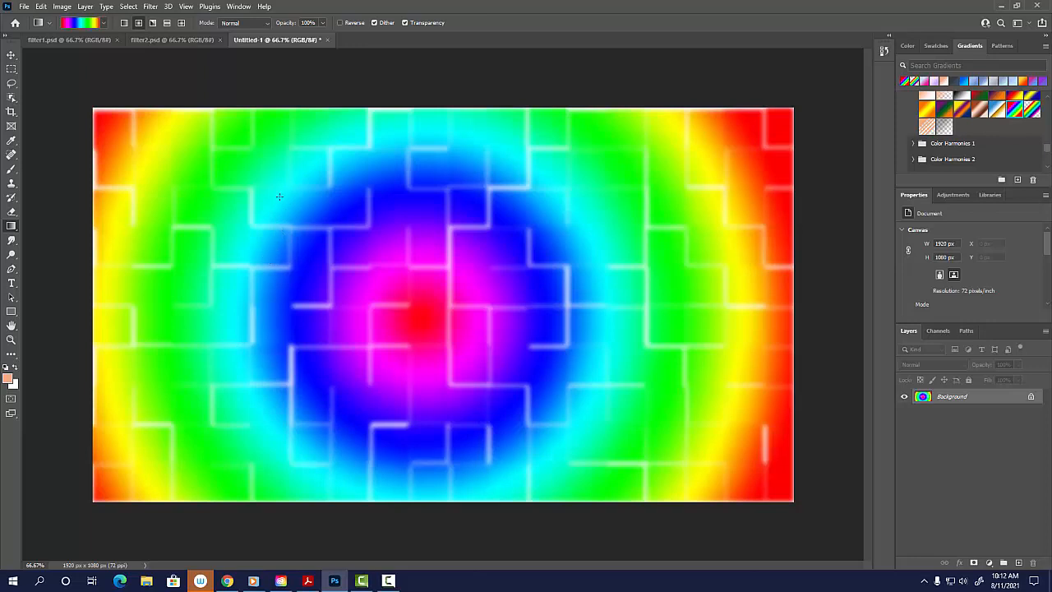
Save the blurred tile image on the computer as a Photoshop file named filter3 in Documents.
left_click(25, 7)
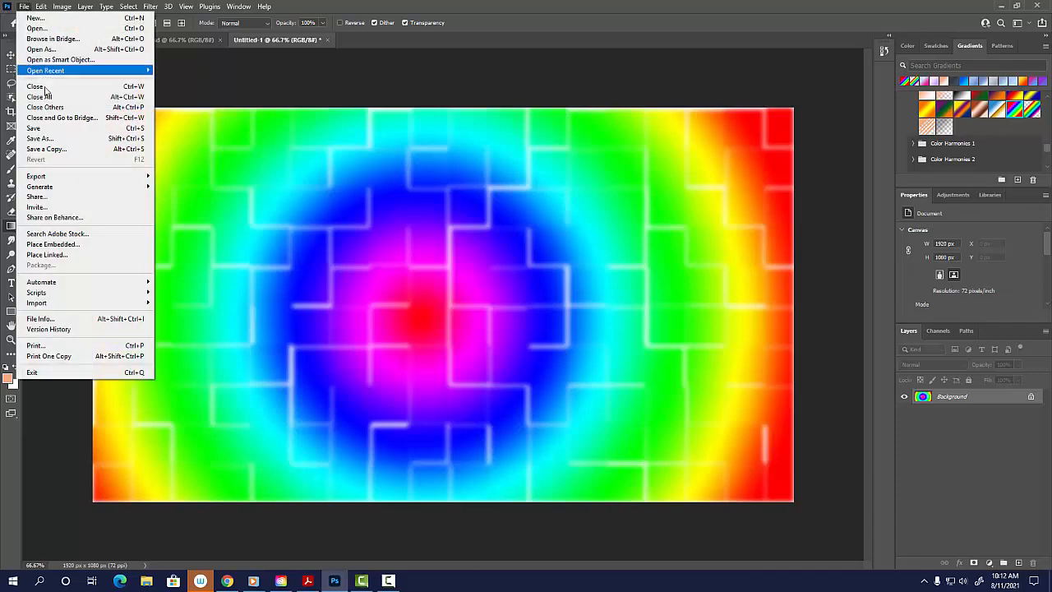
left_click(43, 138)
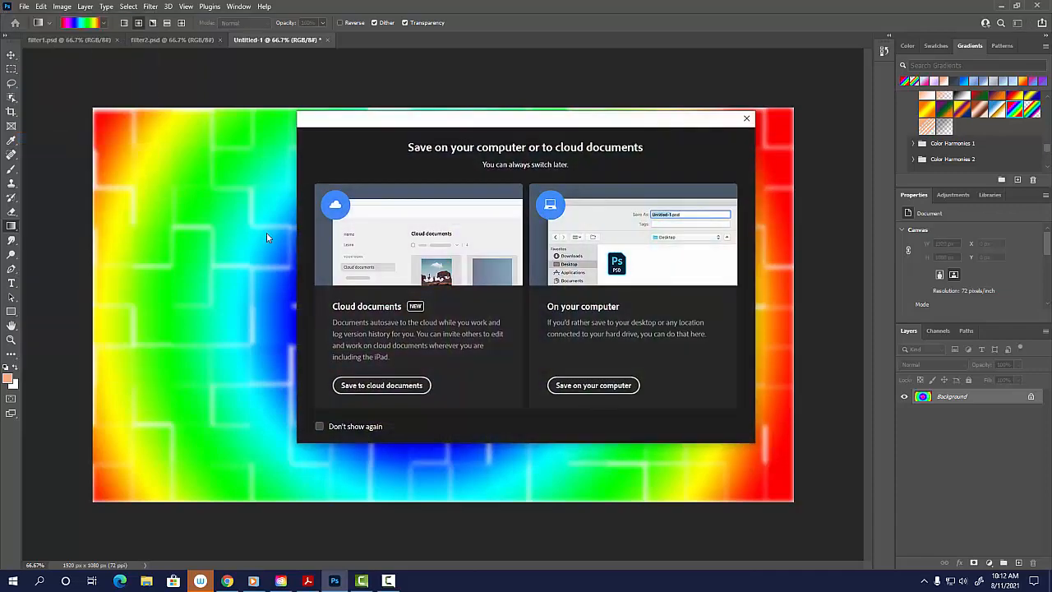
left_click(578, 385)
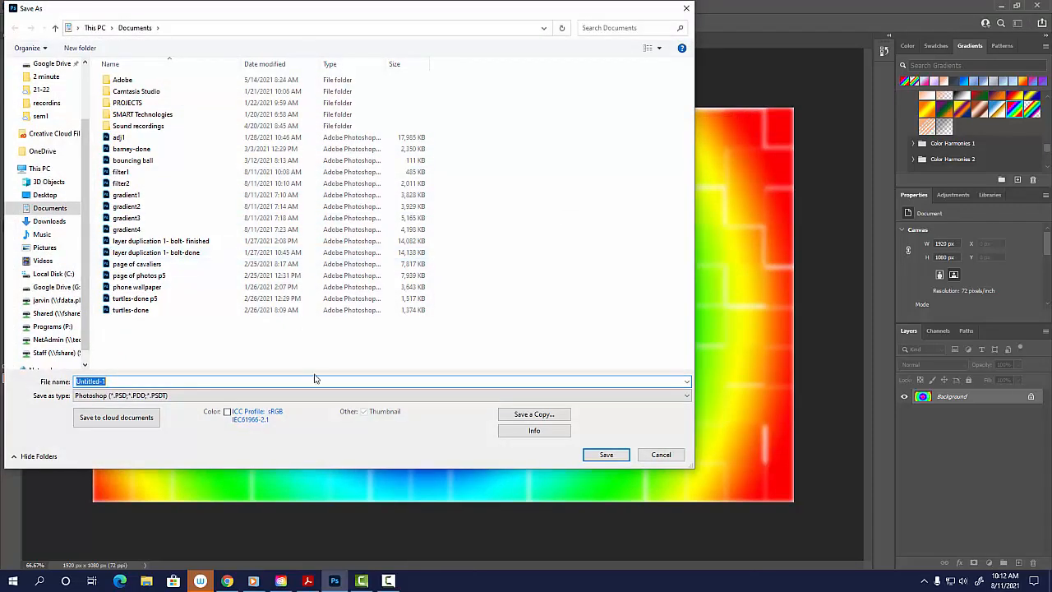
type("fil")
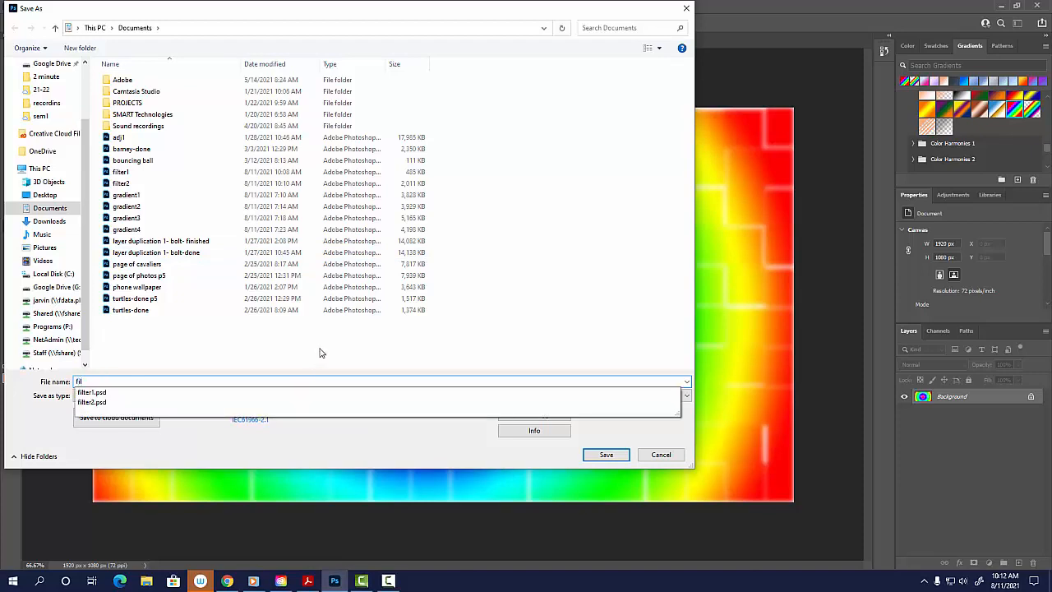
type("ter3")
left_click(606, 455)
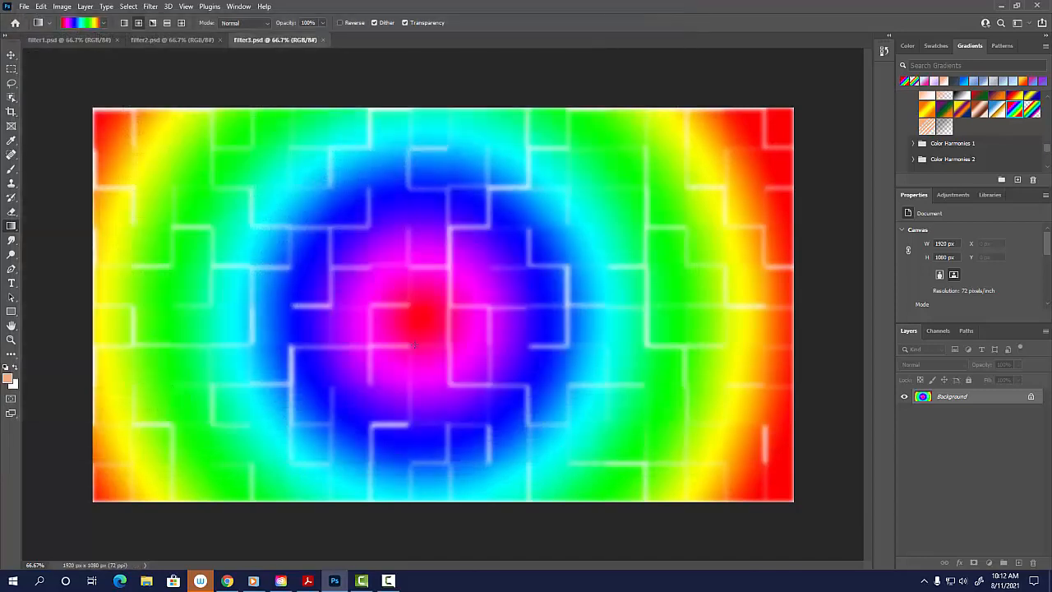
Create another blank Web Large document of 1920 x 1080 px without artboards for the next background.
left_click(26, 6)
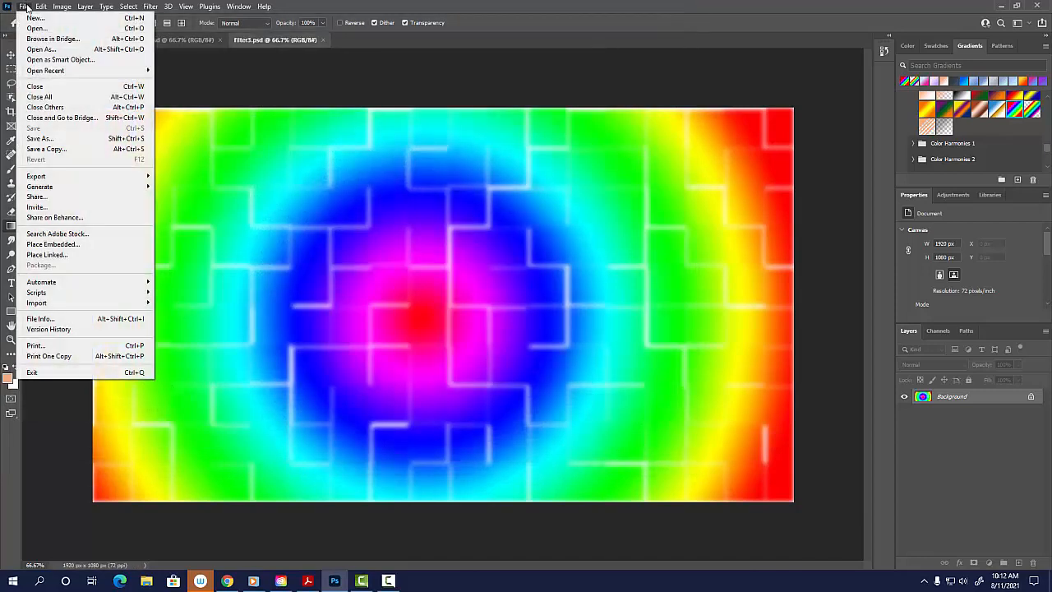
left_click(36, 17)
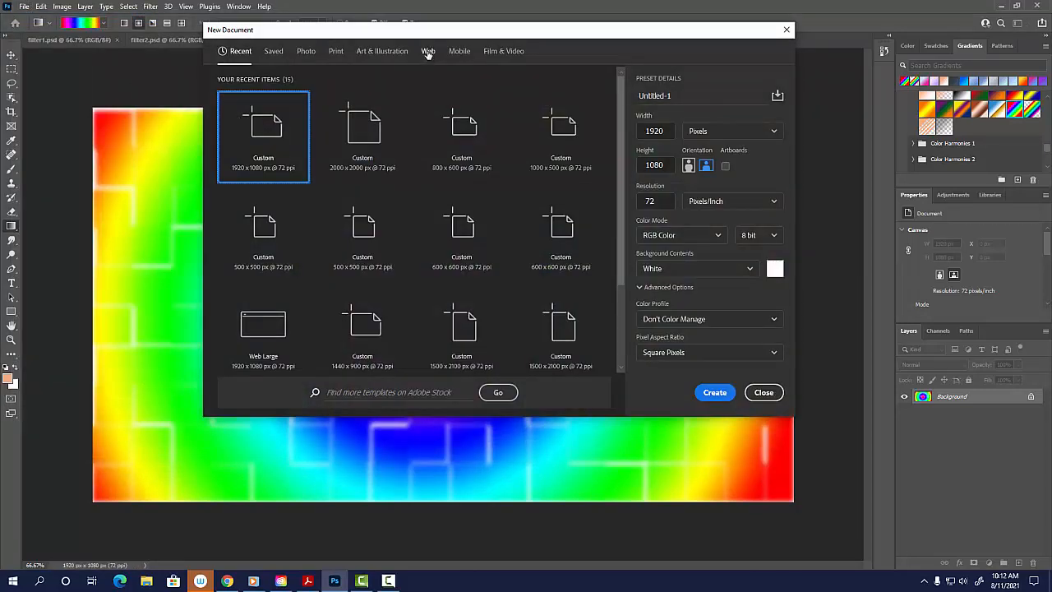
left_click(427, 51)
left_click(362, 124)
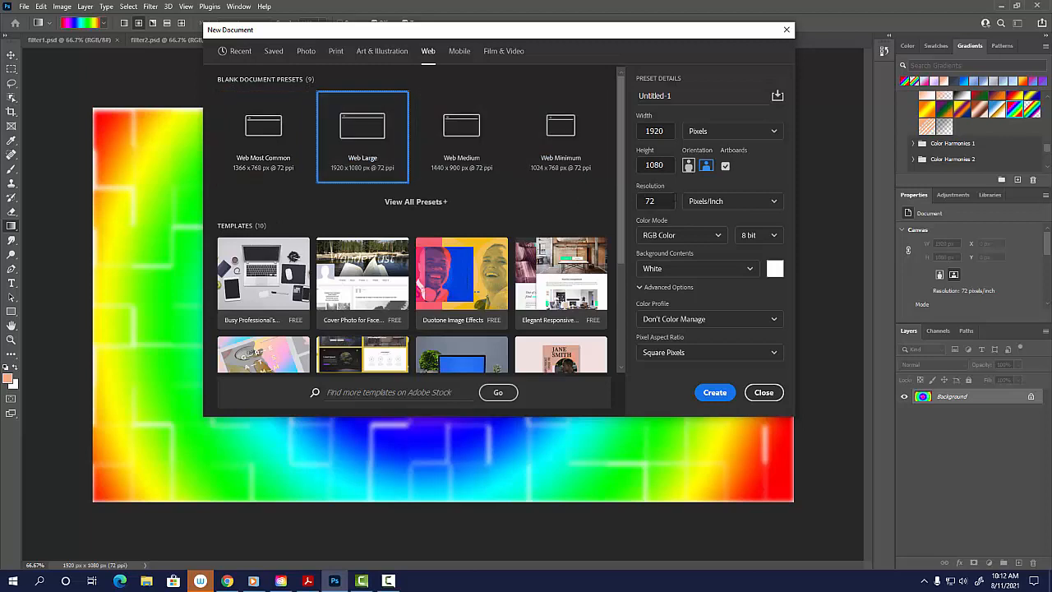
left_click(726, 166)
left_click(718, 396)
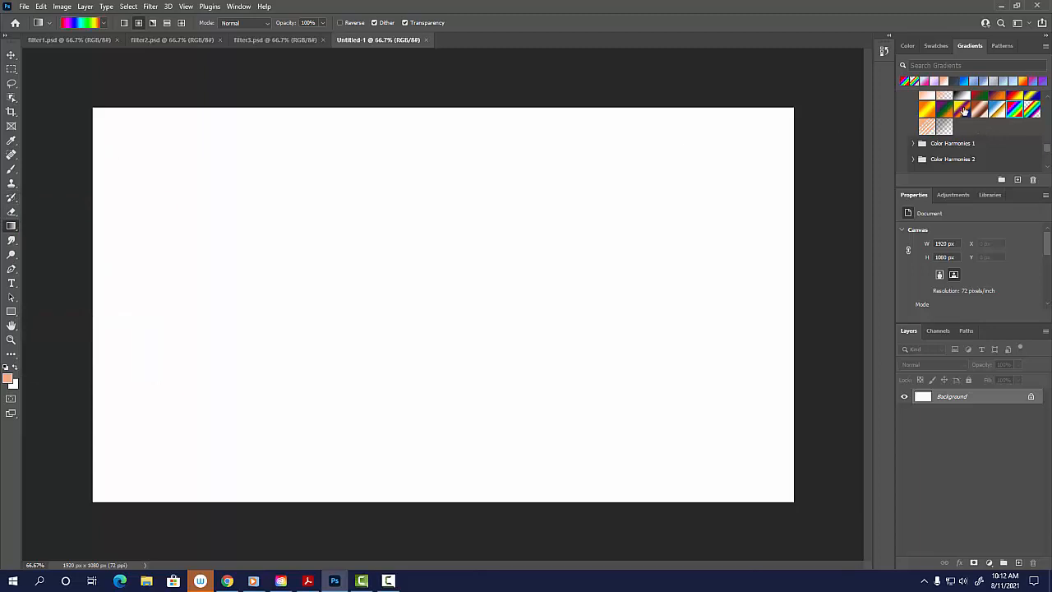
Fill the canvas with a linear yellow, violet, orange and blue gradient running horizontally from the left edge to the right edge.
left_click(961, 108)
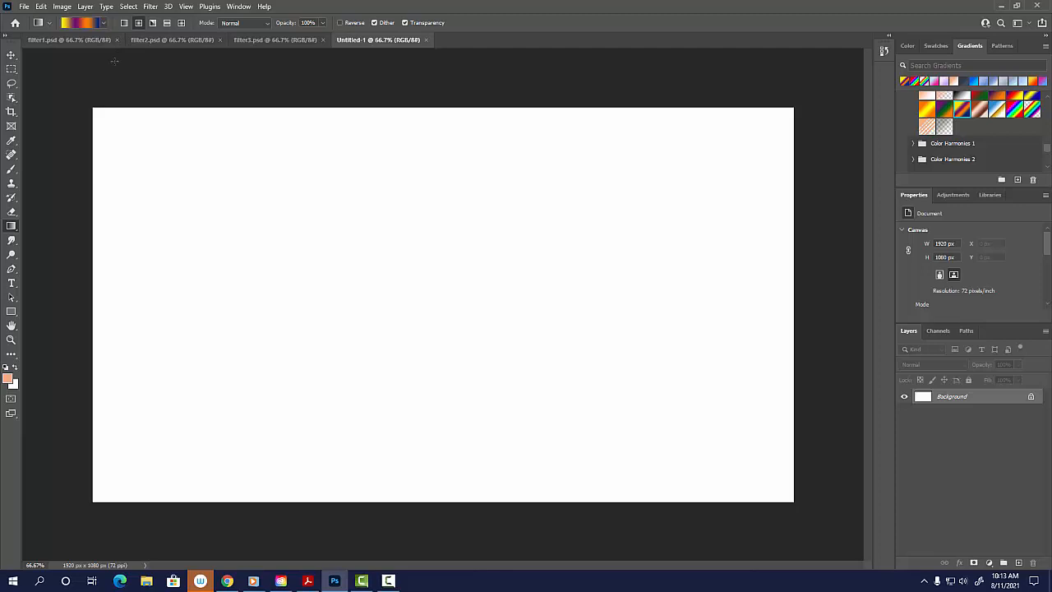
left_click(125, 25)
left_click_drag(111, 309, 775, 309)
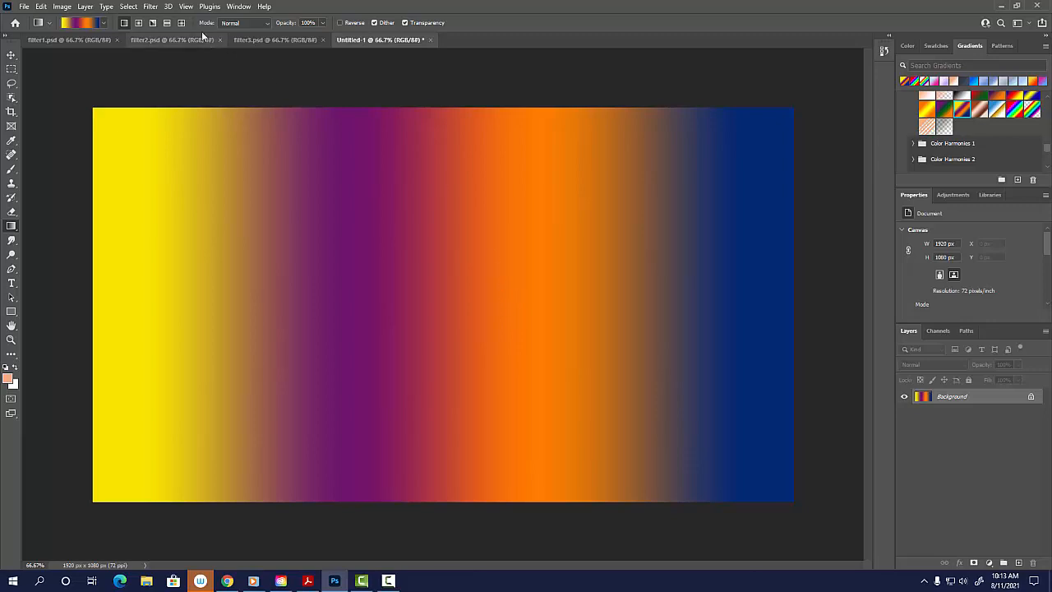
Use the Filter Gallery to put a Stained Glass texture with cell size 10, border thickness 4 and light intensity 3 on the gradient.
left_click(145, 7)
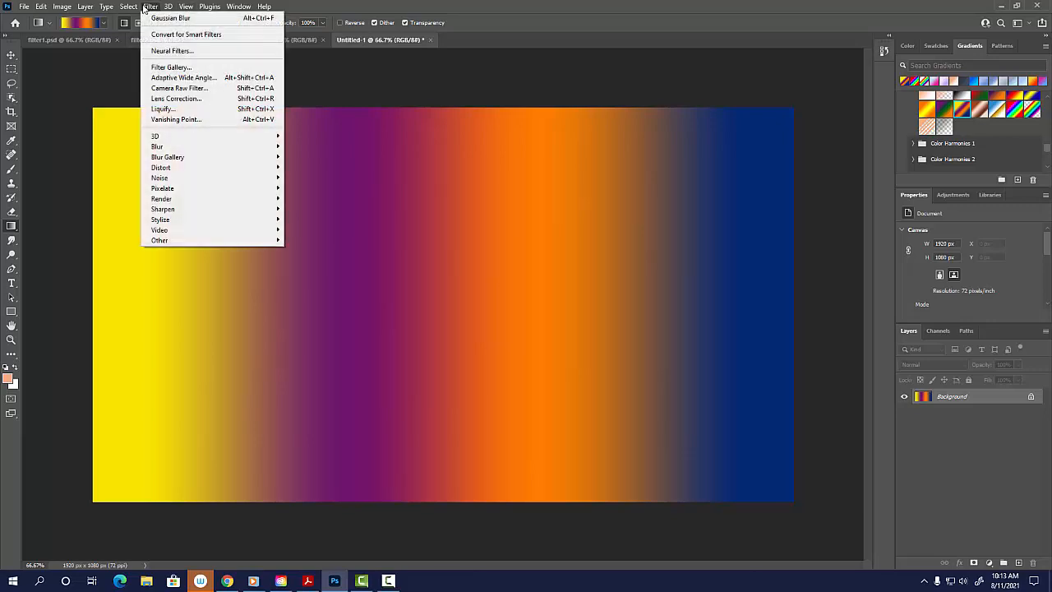
left_click(171, 67)
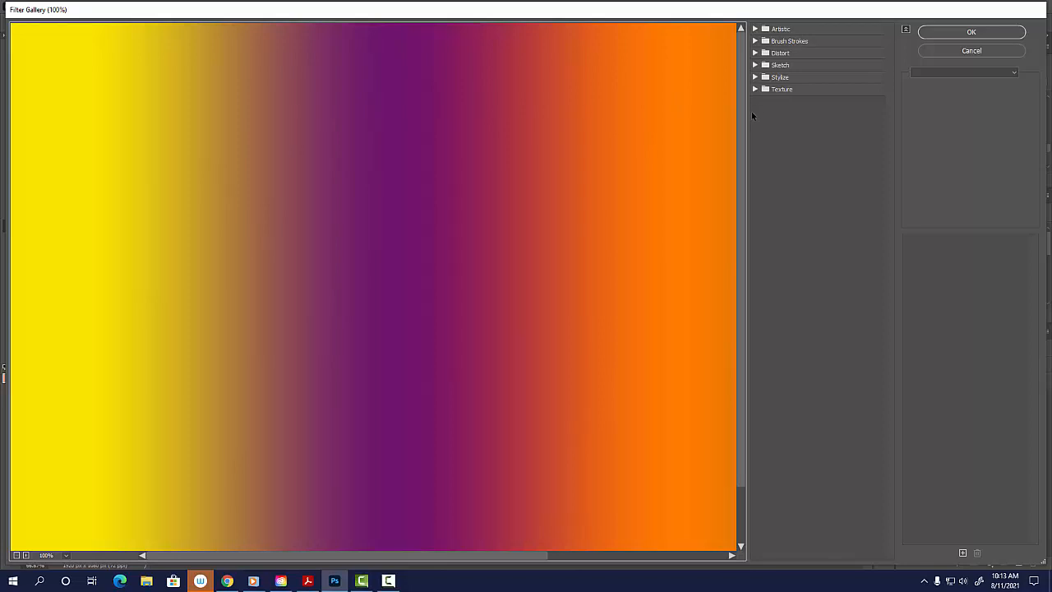
left_click(755, 53)
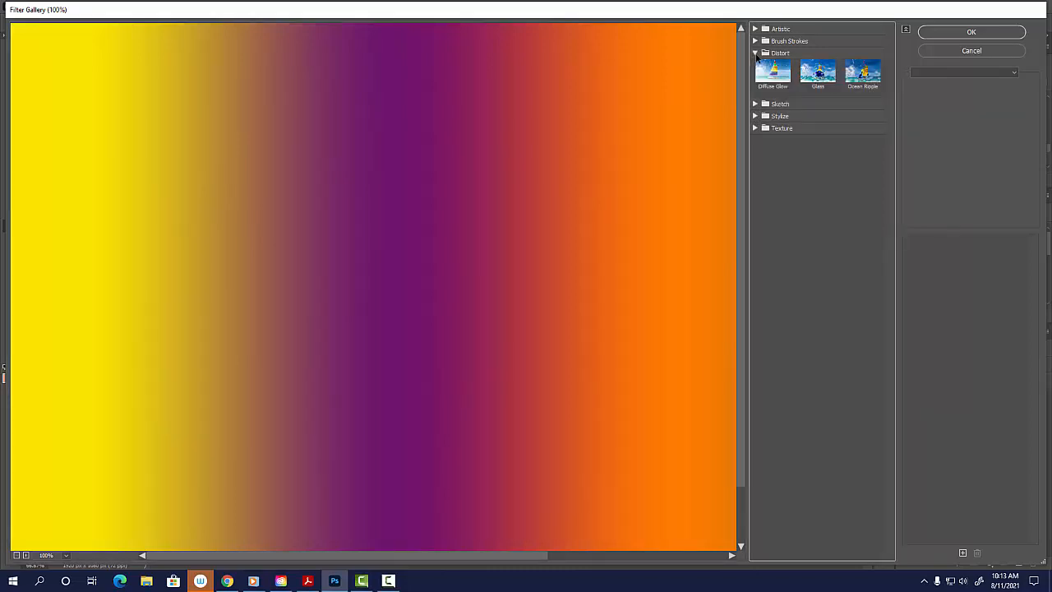
left_click(755, 129)
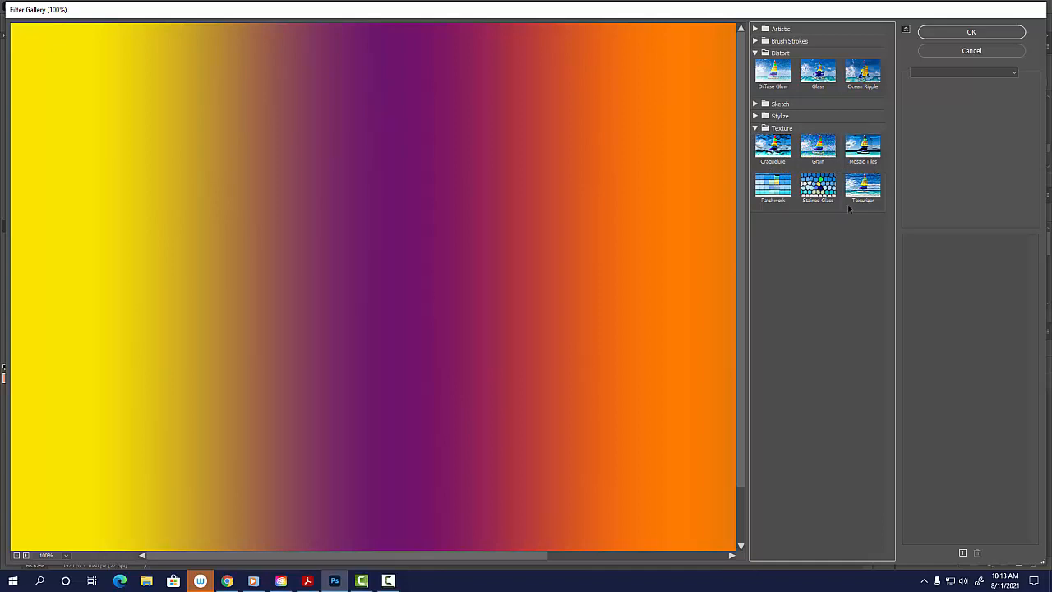
left_click(819, 188)
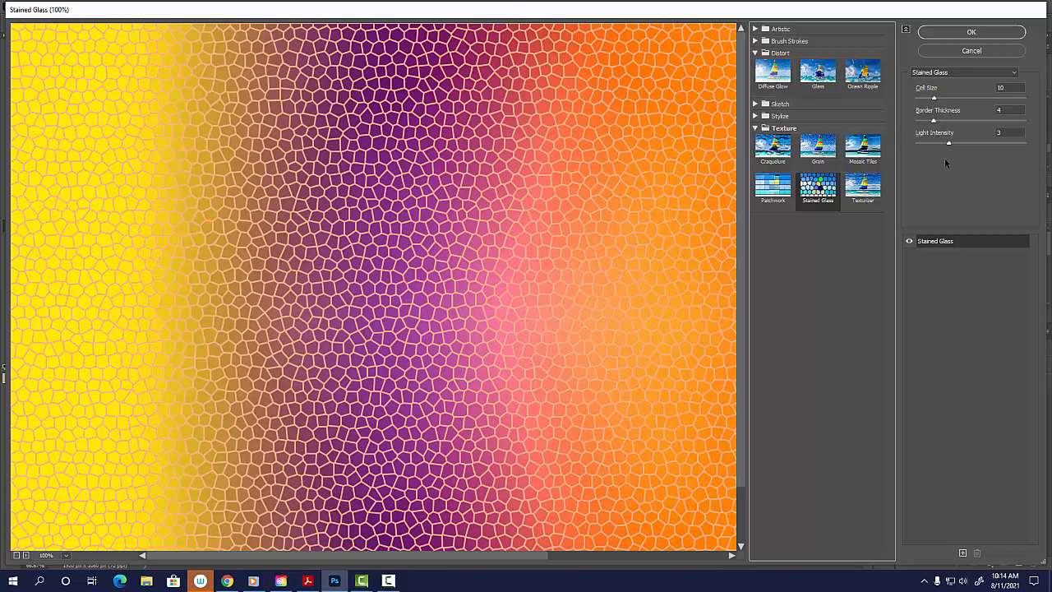
Try the Torn Edges and Sprayed Strokes effects on the gradient and switch back to Stained Glass.
left_click(756, 104)
left_click(776, 286)
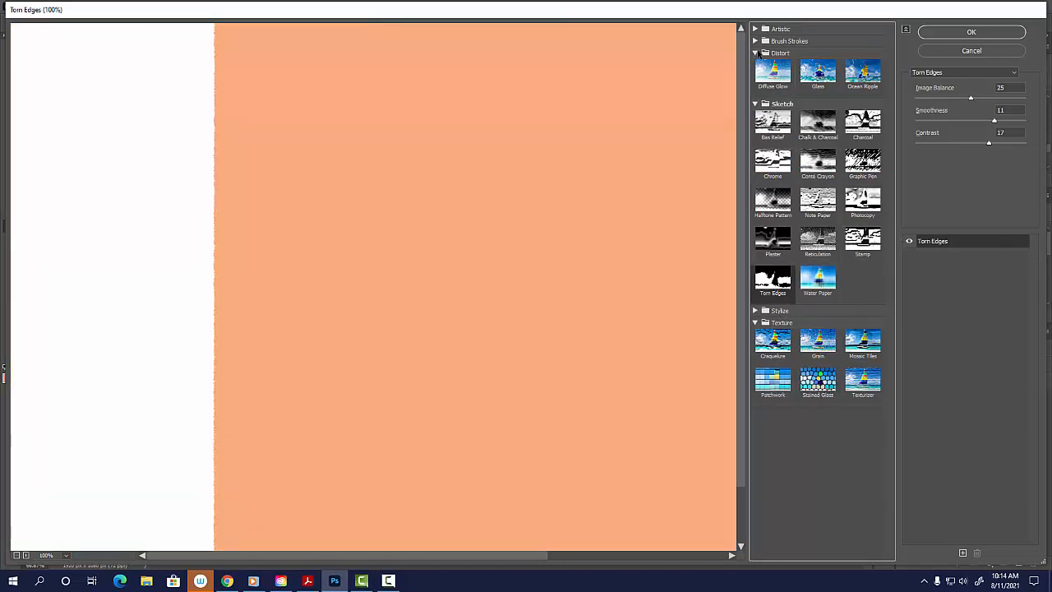
left_click(817, 380)
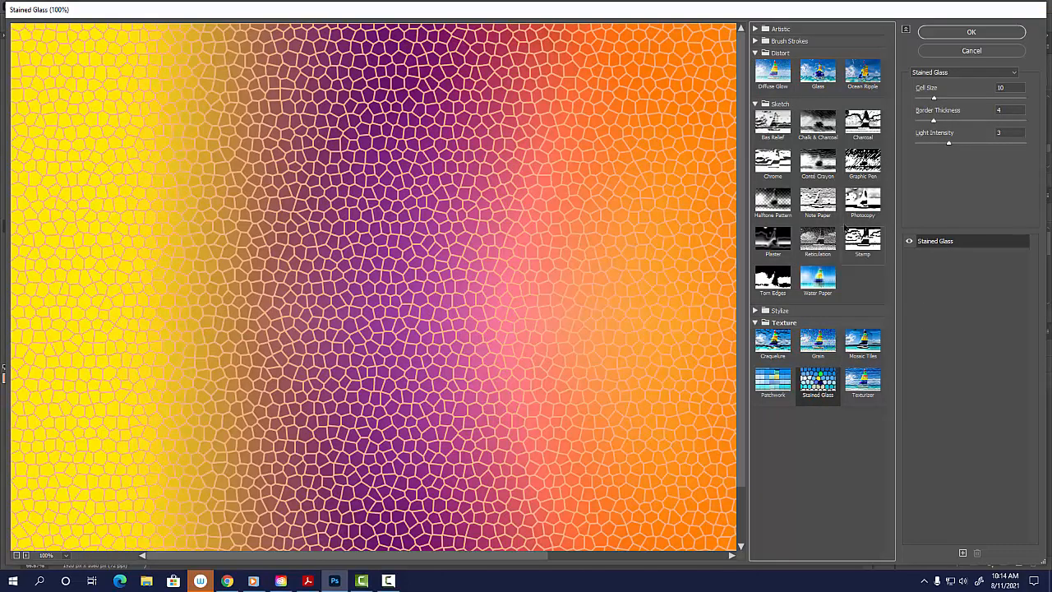
left_click(755, 40)
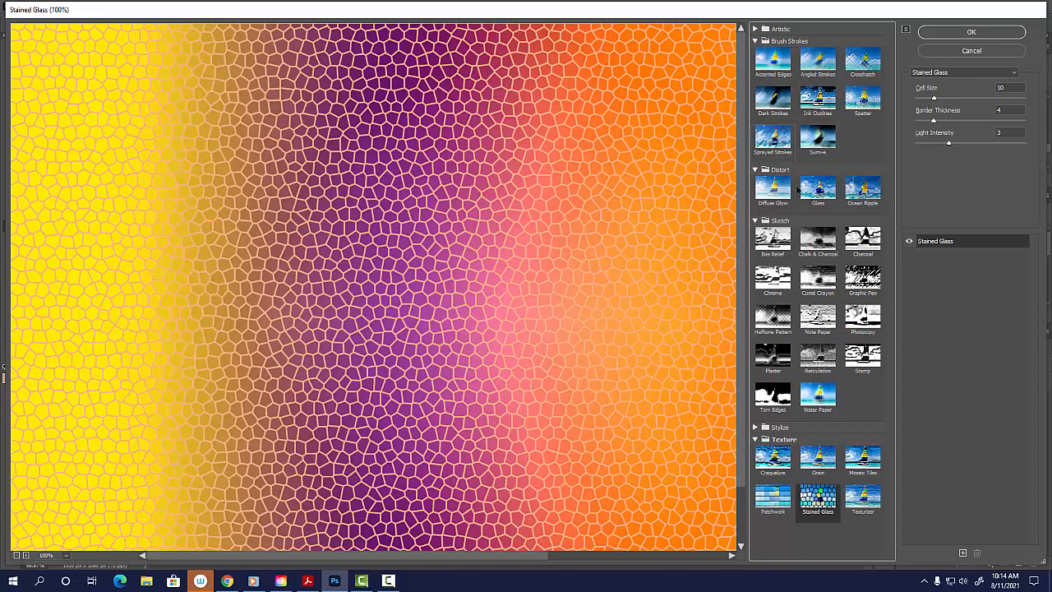
left_click(773, 137)
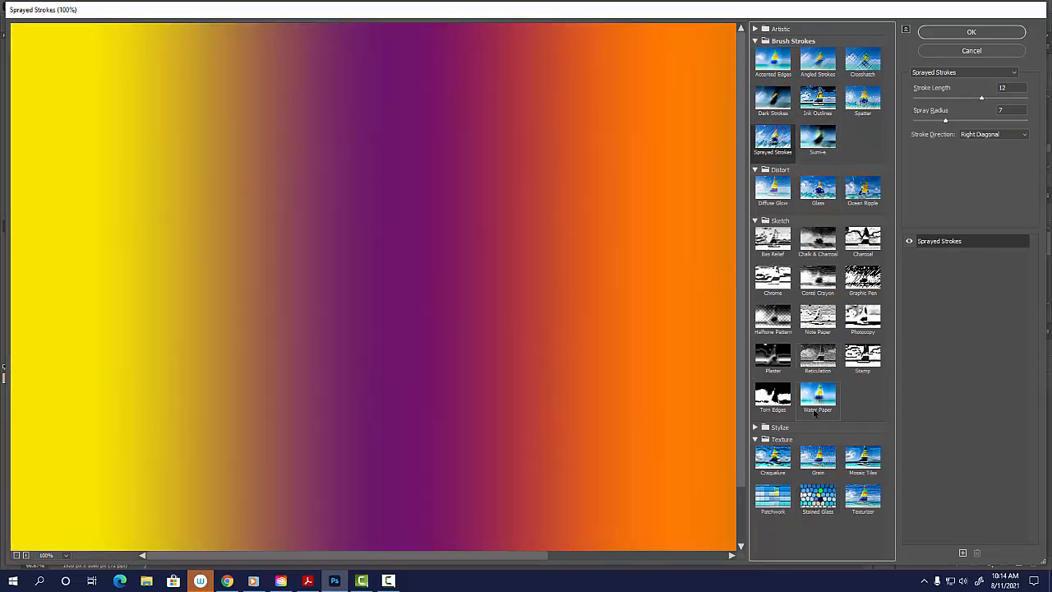
left_click(804, 503)
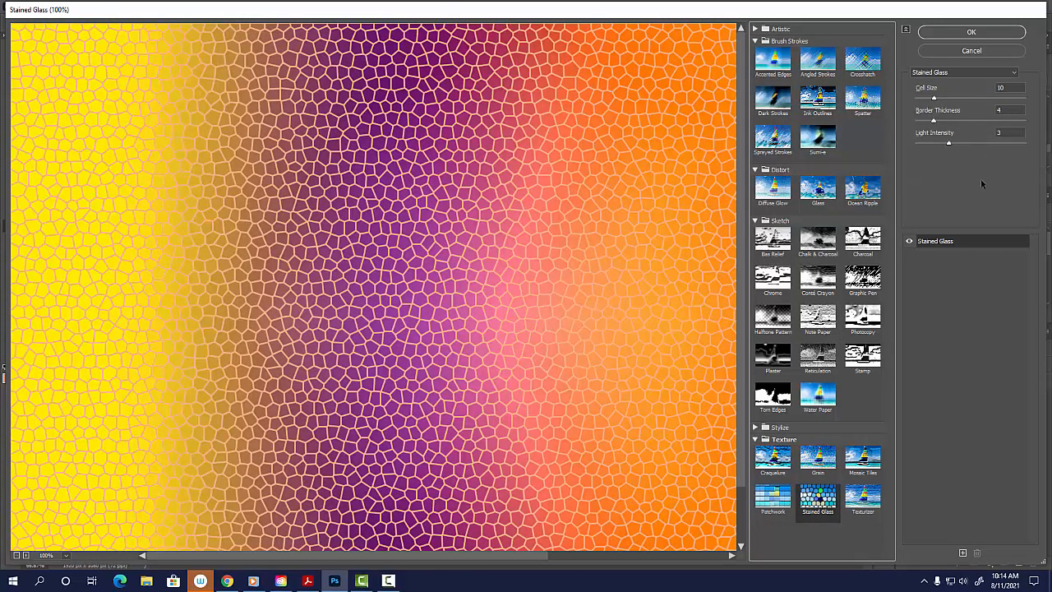
Stack a Bas Relief effect with detail 13, smoothness 3 and bottom light above Stained Glass, compare its visibility, and apply both effects.
left_click(962, 553)
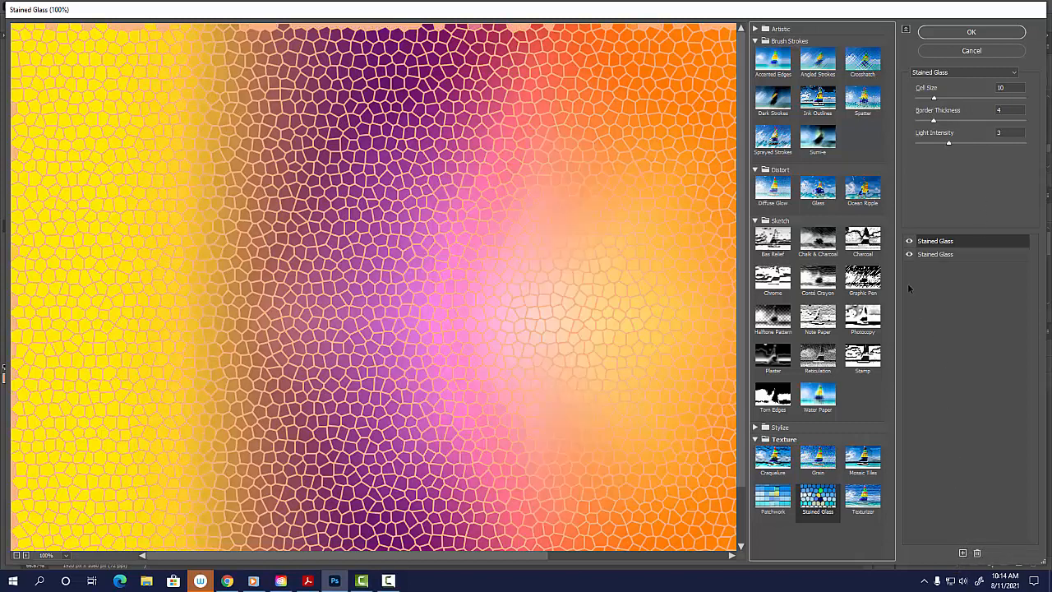
left_click(778, 243)
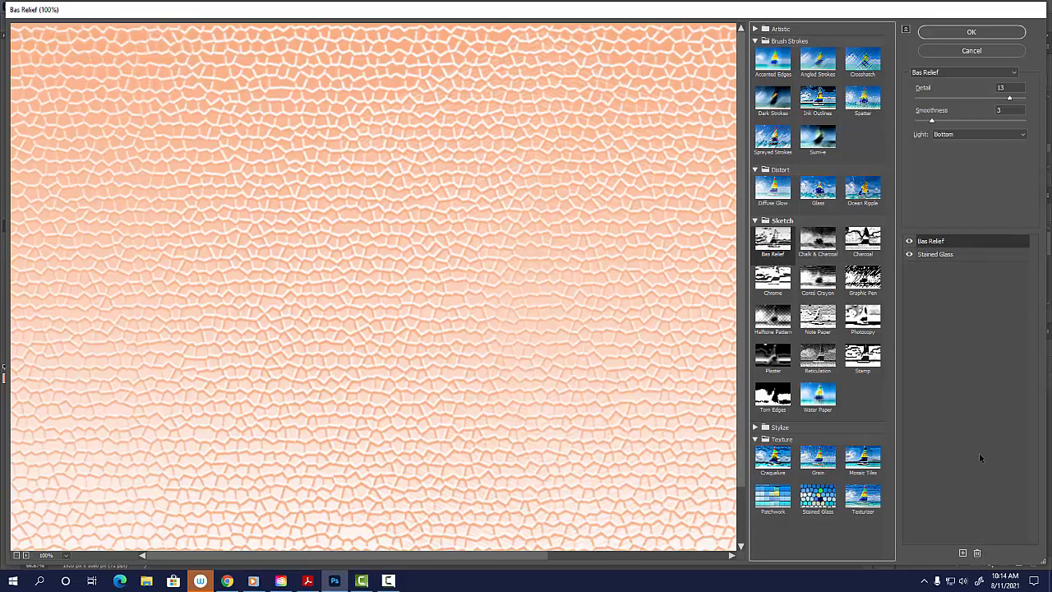
left_click(910, 242)
left_click(909, 241)
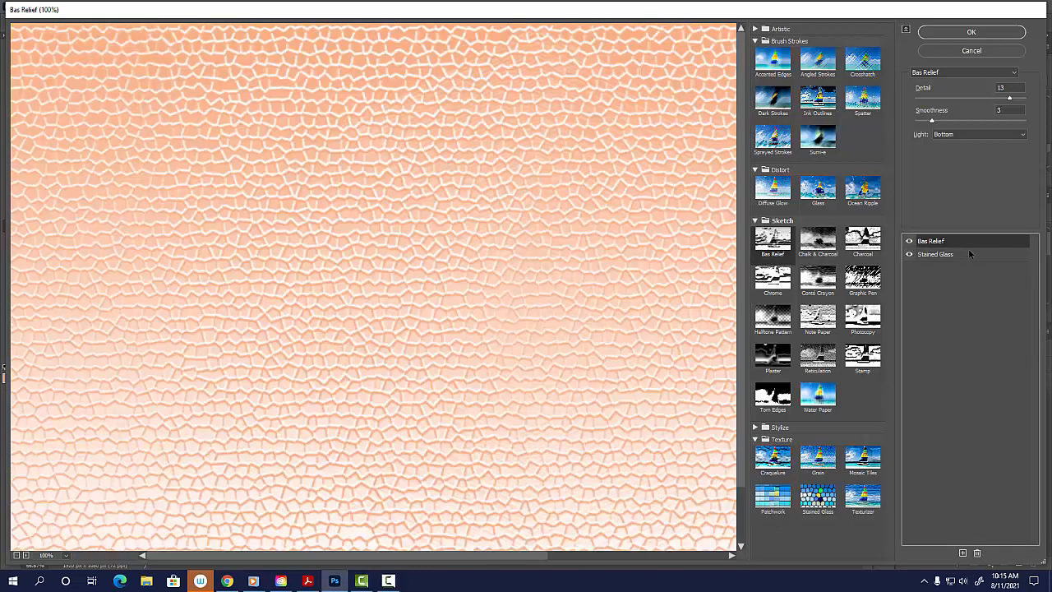
left_click(979, 32)
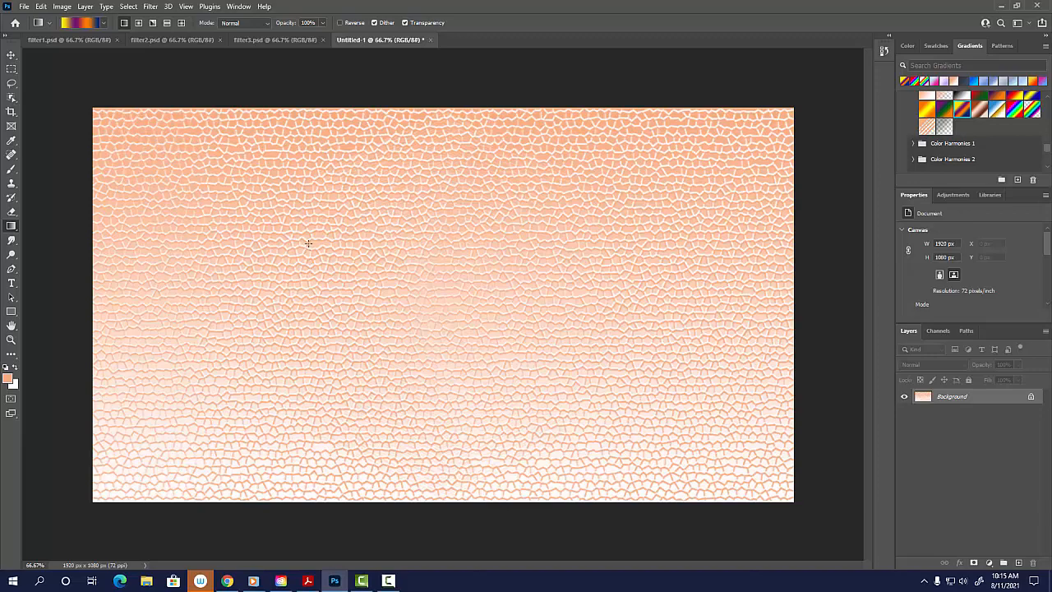
Save the stained-glass relief image on the computer as a Photoshop file named filter4 in Documents.
left_click(24, 6)
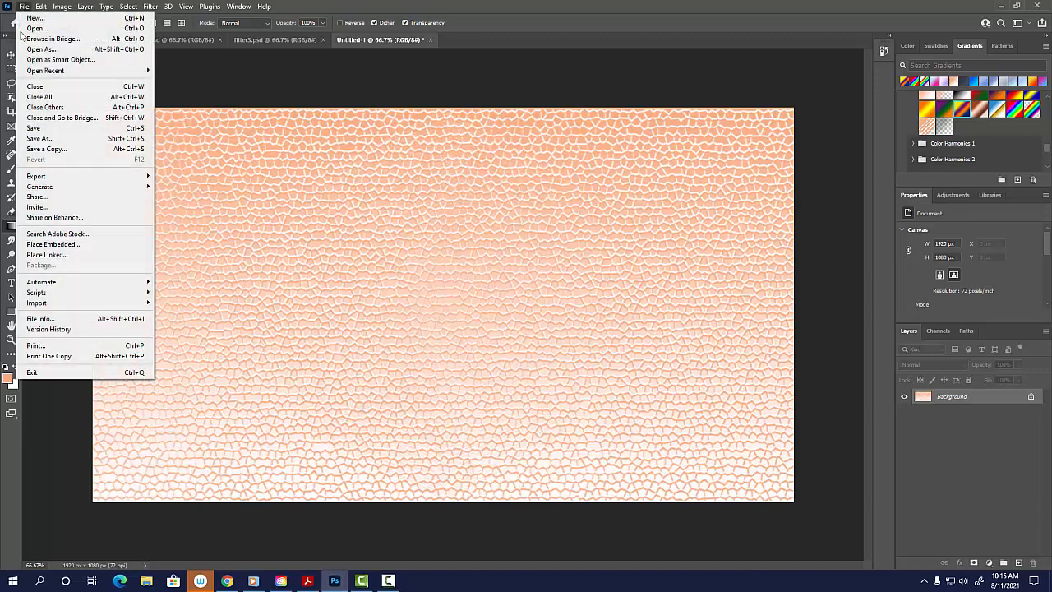
left_click(49, 138)
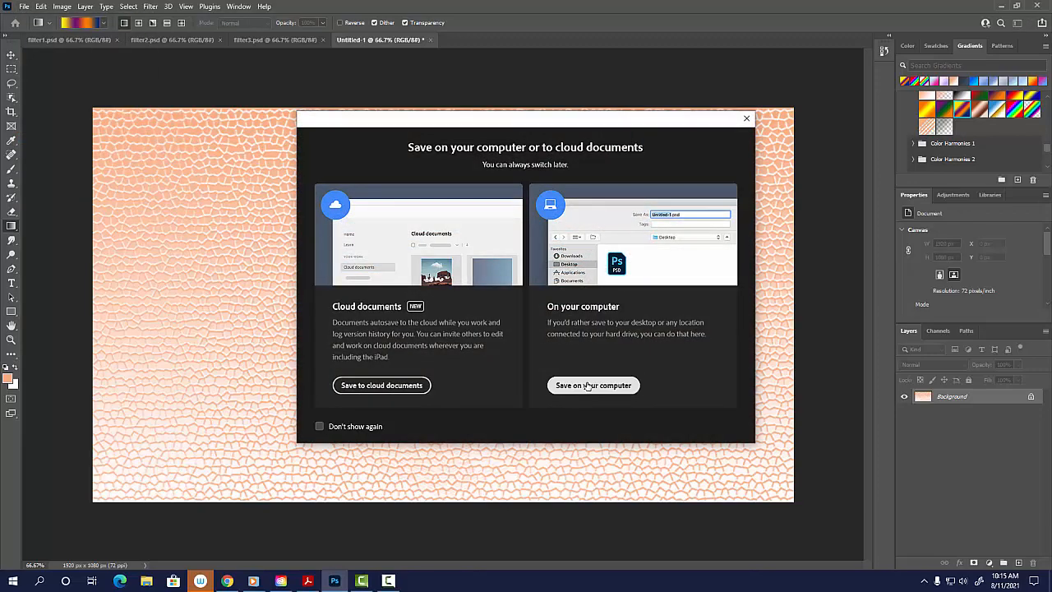
left_click(588, 387)
type("filter4")
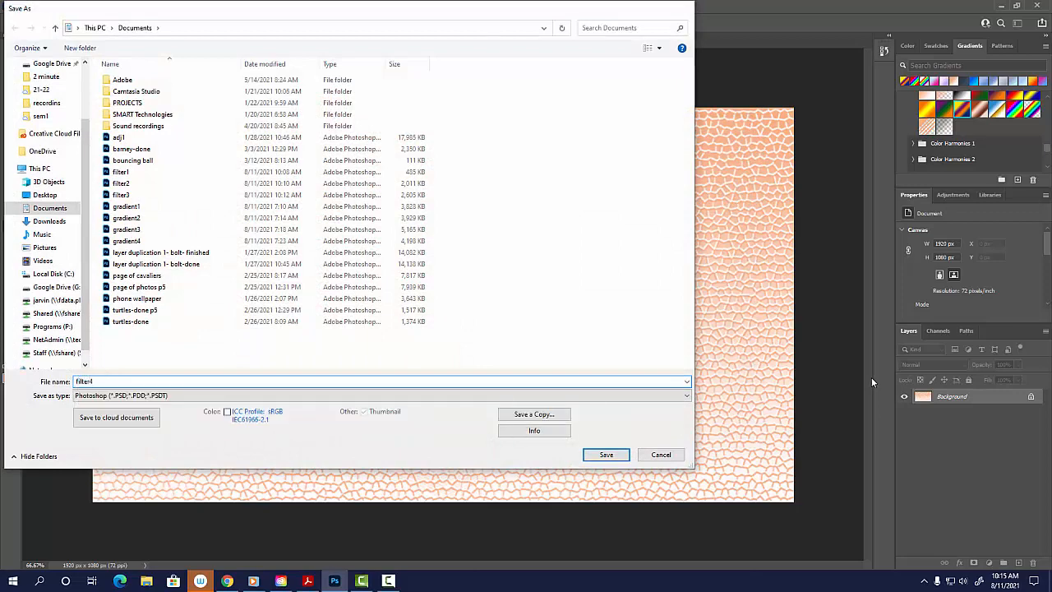
key("Return")
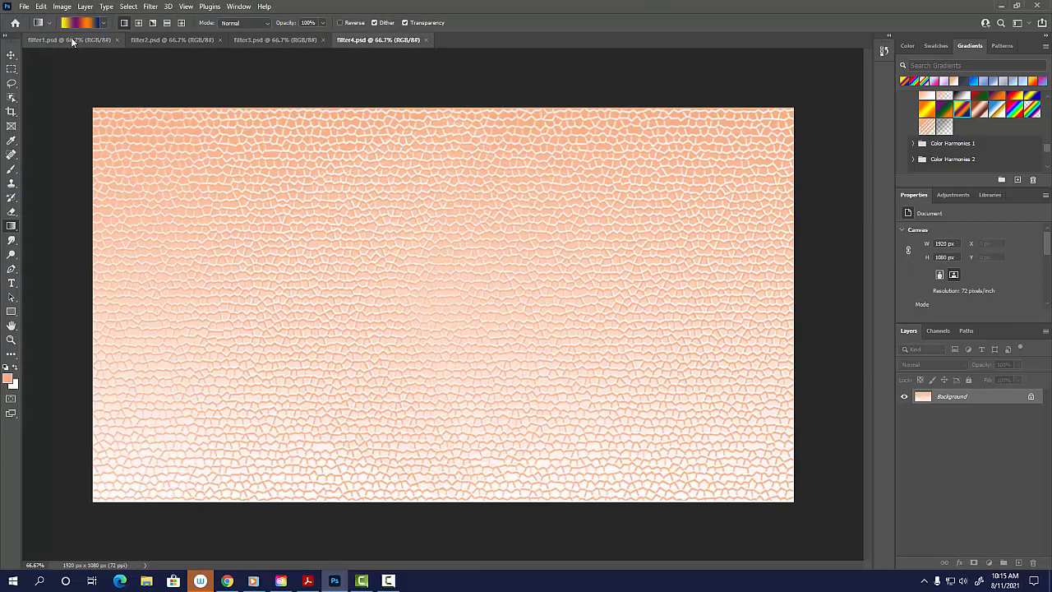
Create a blank Web Large document of 1920 x 1080 px without artboards for the fifth background.
left_click(26, 7)
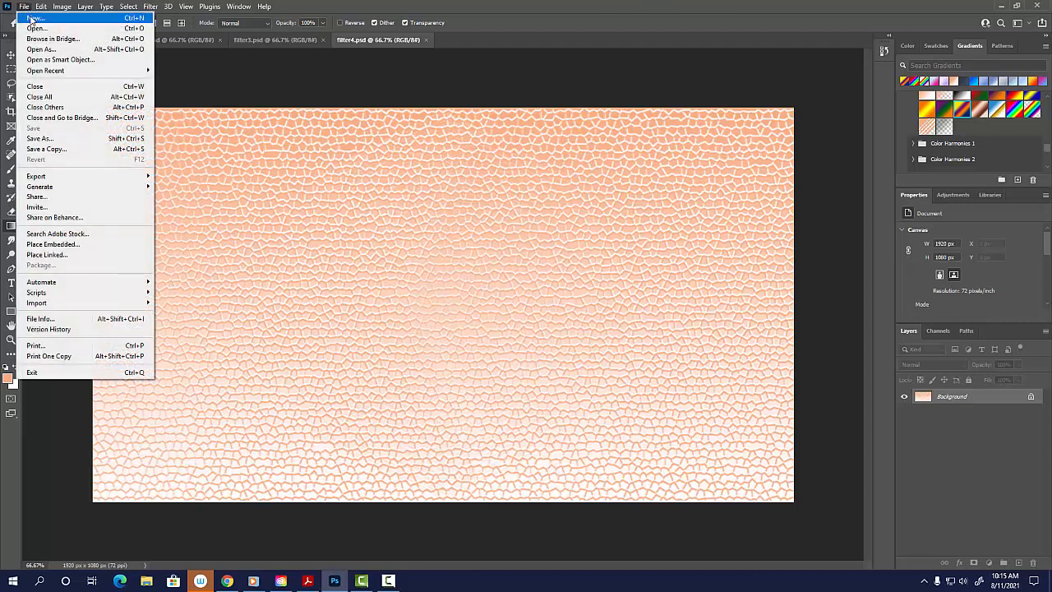
left_click(35, 18)
left_click(428, 51)
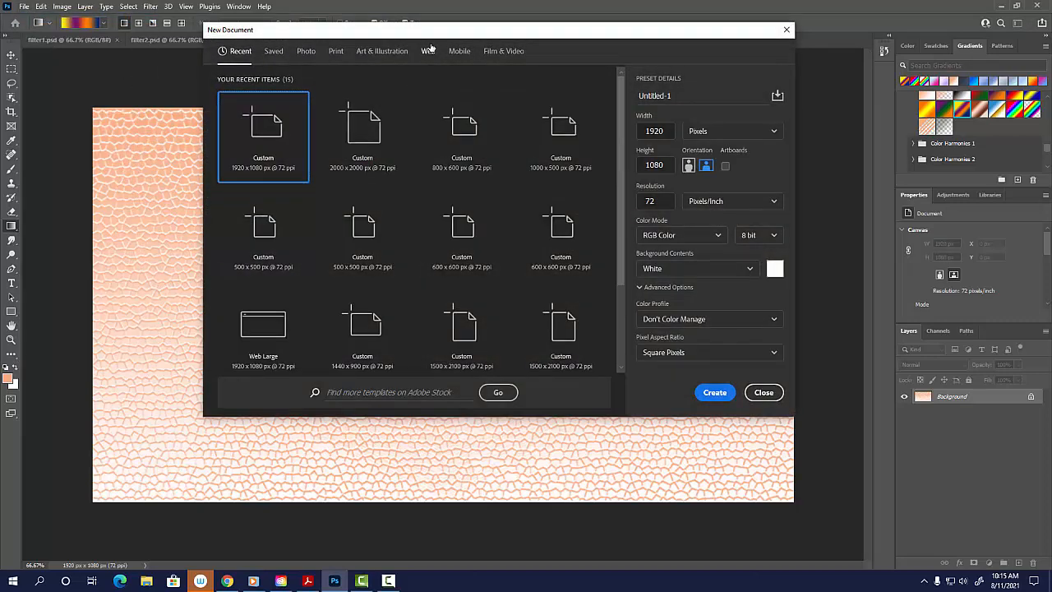
left_click(362, 131)
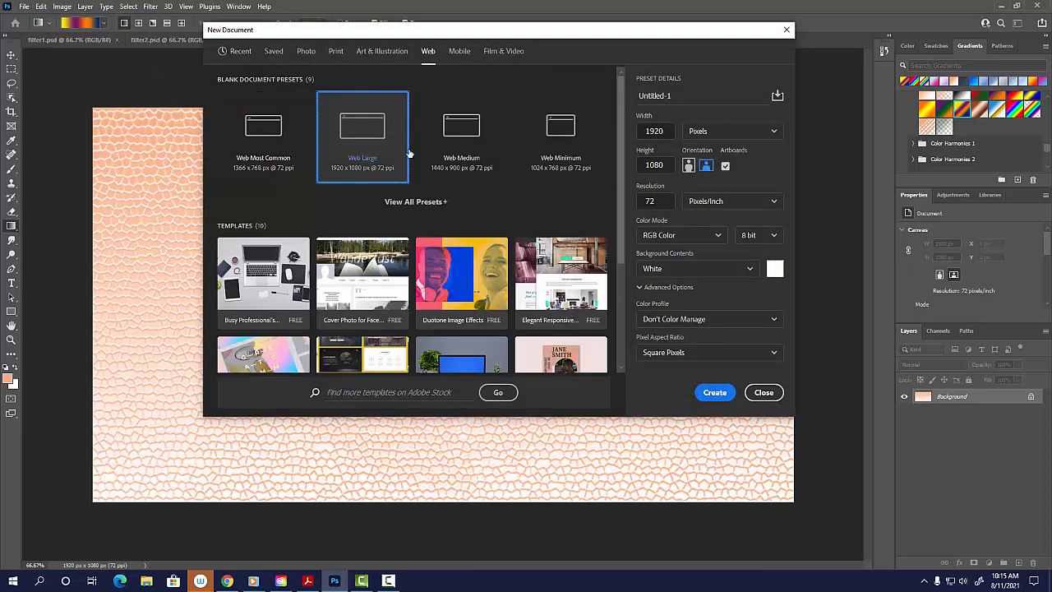
left_click(726, 166)
left_click(715, 392)
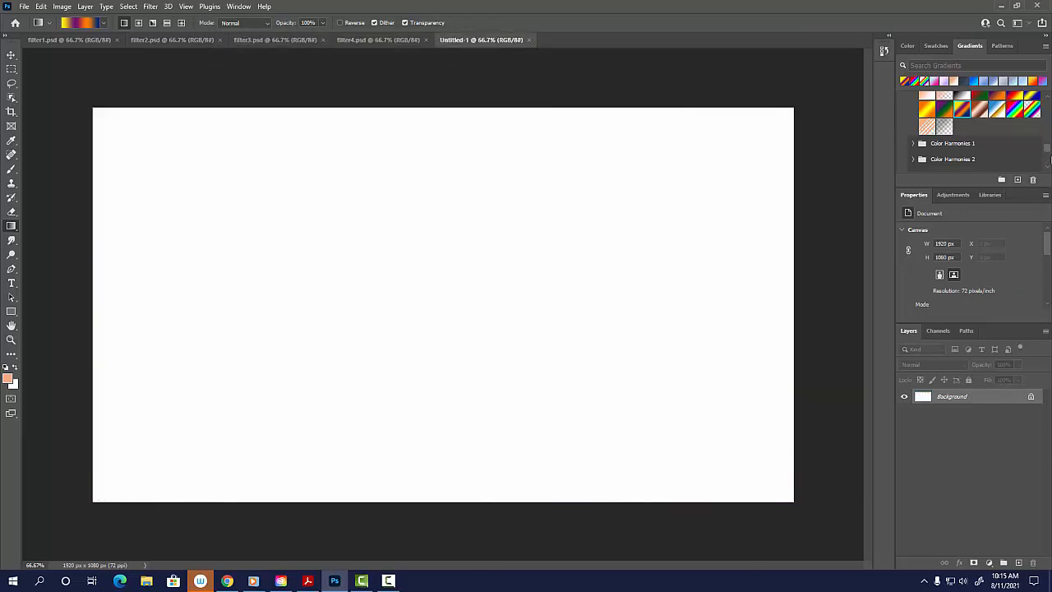
Fill the blank canvas with a radial orange, yellow, orange gradient running from near the centre out to the upper-left corner.
left_click_drag(1047, 151, 1049, 151)
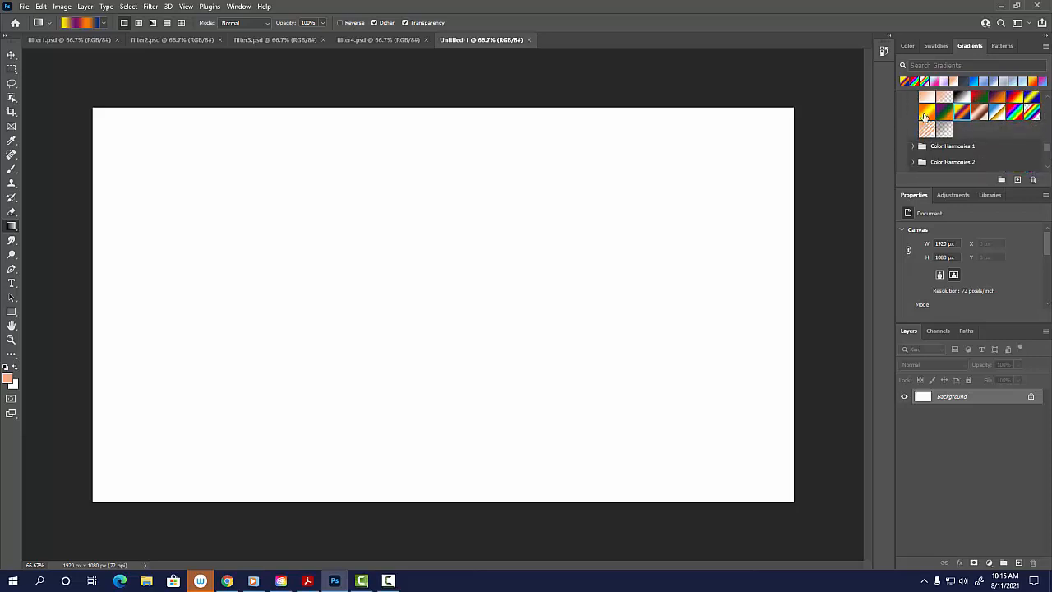
left_click(926, 117)
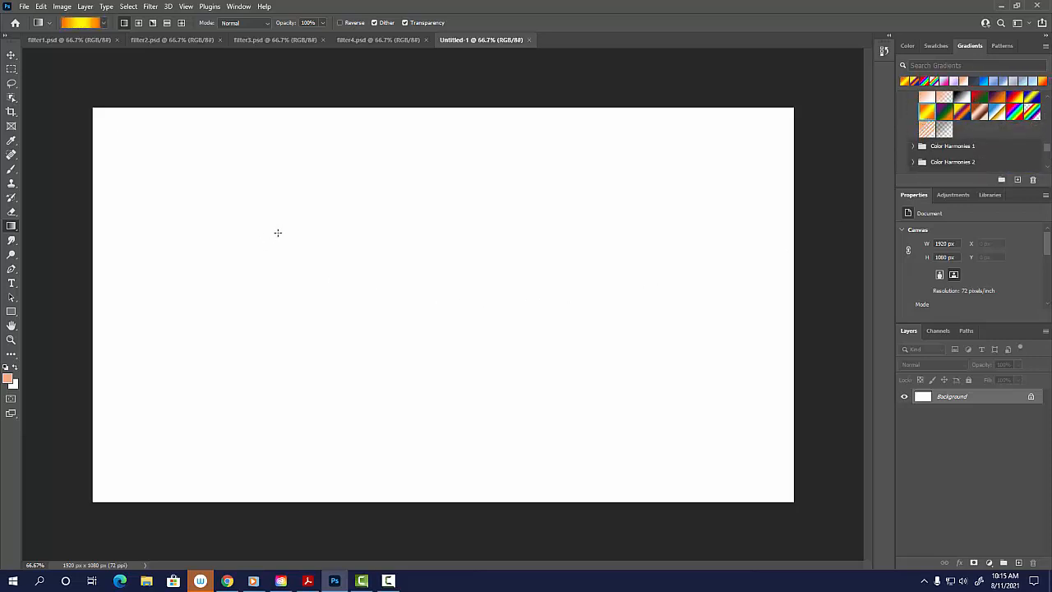
left_click(138, 22)
left_click_drag(437, 320, 140, 129)
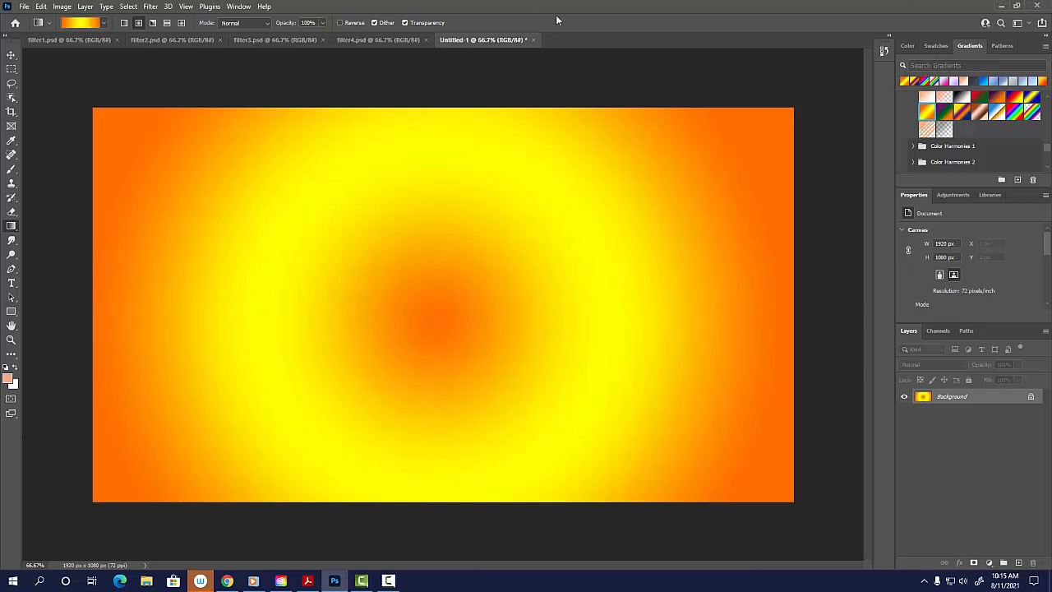
Start the Liquify filter and warp the orange centre with repeated size 100 strokes into a wavy streak reaching the canvas's upper-right edge.
left_click(151, 7)
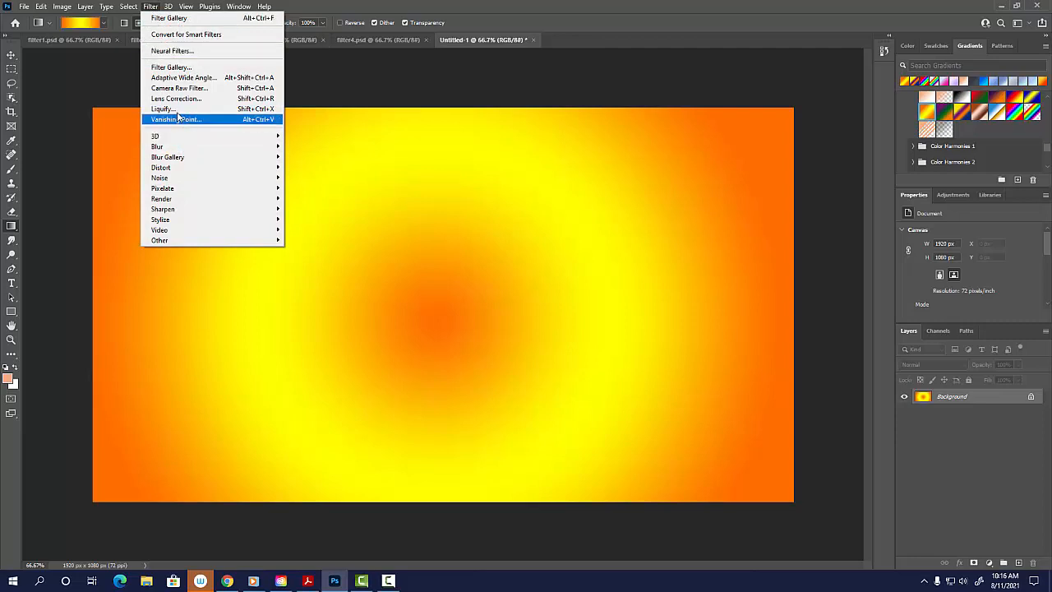
left_click(178, 109)
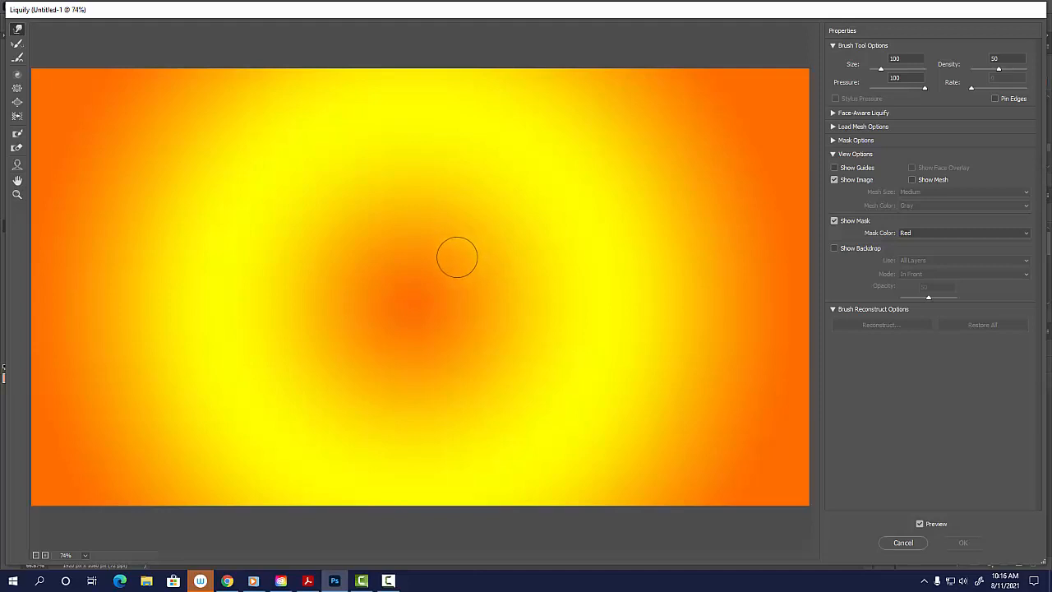
mouse_move(439, 251)
left_mouse_down()
mouse_move(494, 204)
mouse_move(587, 195)
mouse_move(638, 145)
left_mouse_up()
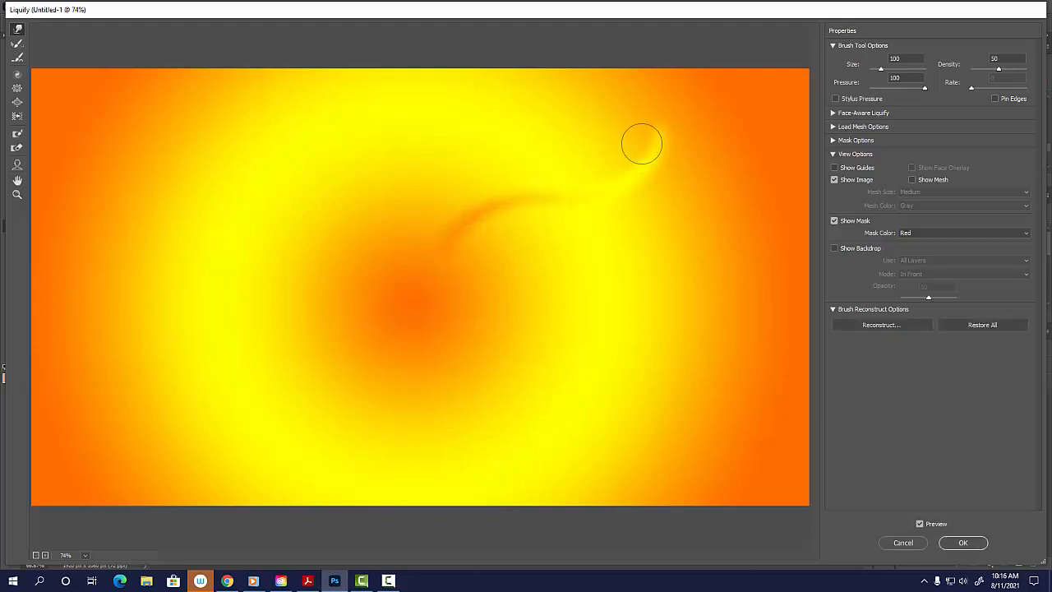
mouse_move(439, 242)
left_mouse_down()
mouse_move(518, 200)
mouse_move(594, 197)
mouse_move(672, 133)
left_mouse_up()
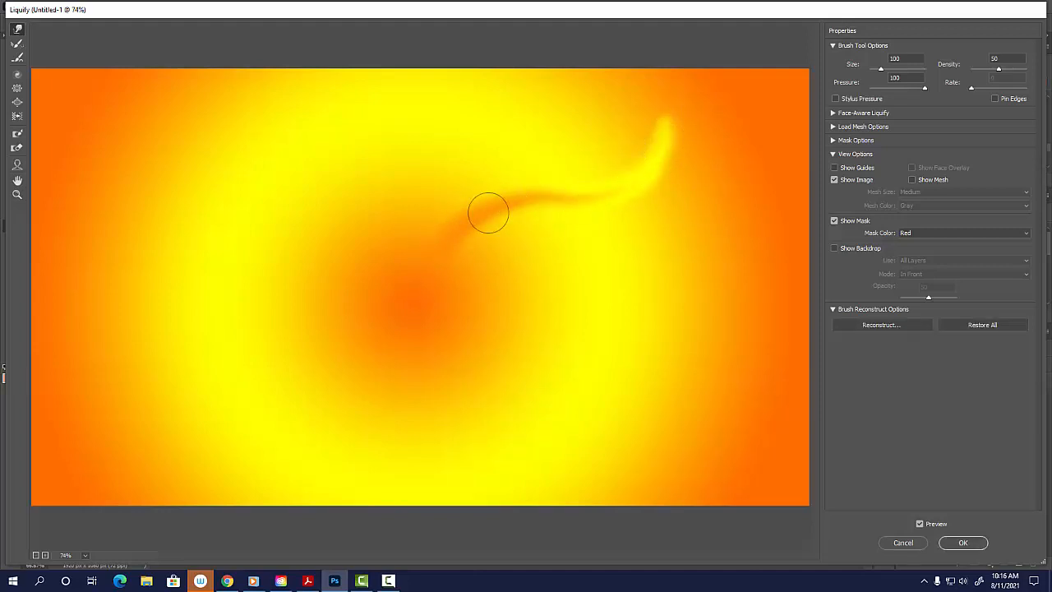
mouse_move(425, 260)
left_mouse_down()
mouse_move(560, 192)
mouse_move(646, 191)
mouse_move(691, 116)
left_mouse_up()
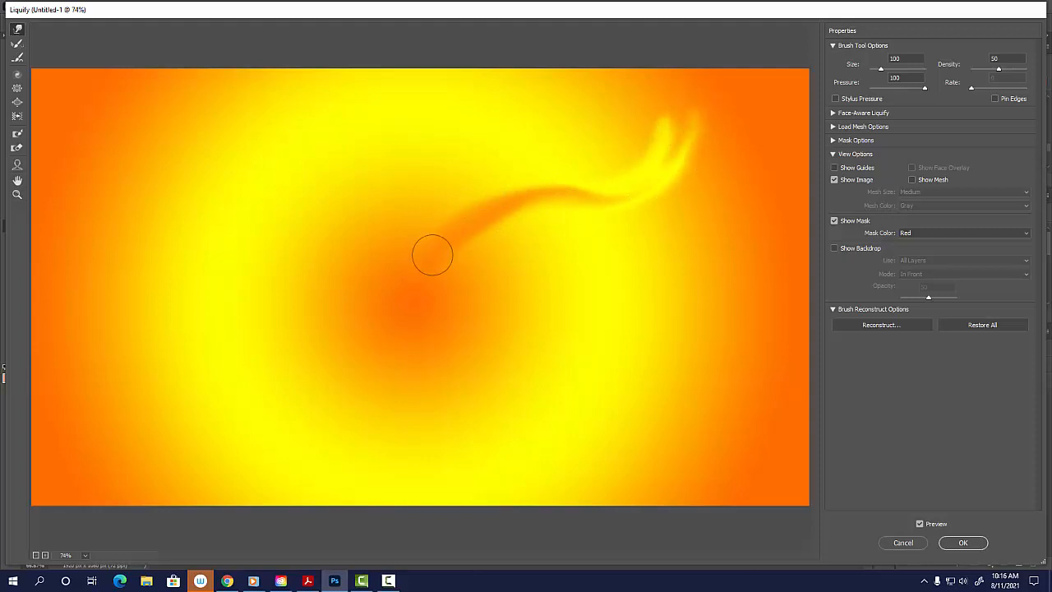
mouse_move(430, 251)
left_mouse_down()
mouse_move(600, 193)
mouse_move(693, 146)
mouse_move(698, 77)
left_mouse_up()
mouse_move(608, 207)
left_mouse_down()
mouse_move(683, 151)
mouse_move(695, 56)
left_mouse_up()
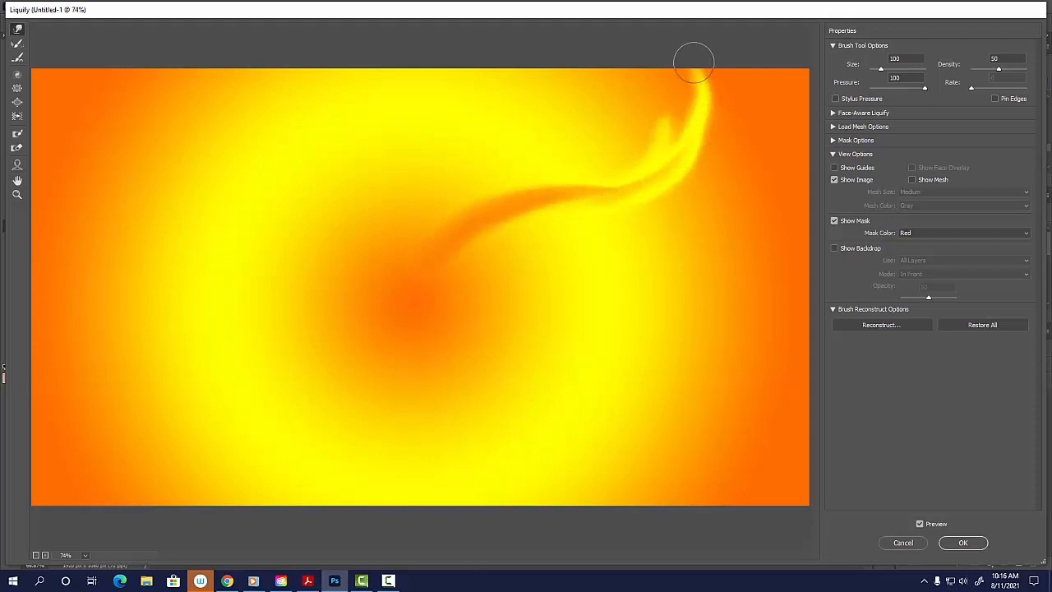
mouse_move(517, 199)
left_mouse_down()
mouse_move(647, 182)
mouse_move(708, 87)
left_mouse_up()
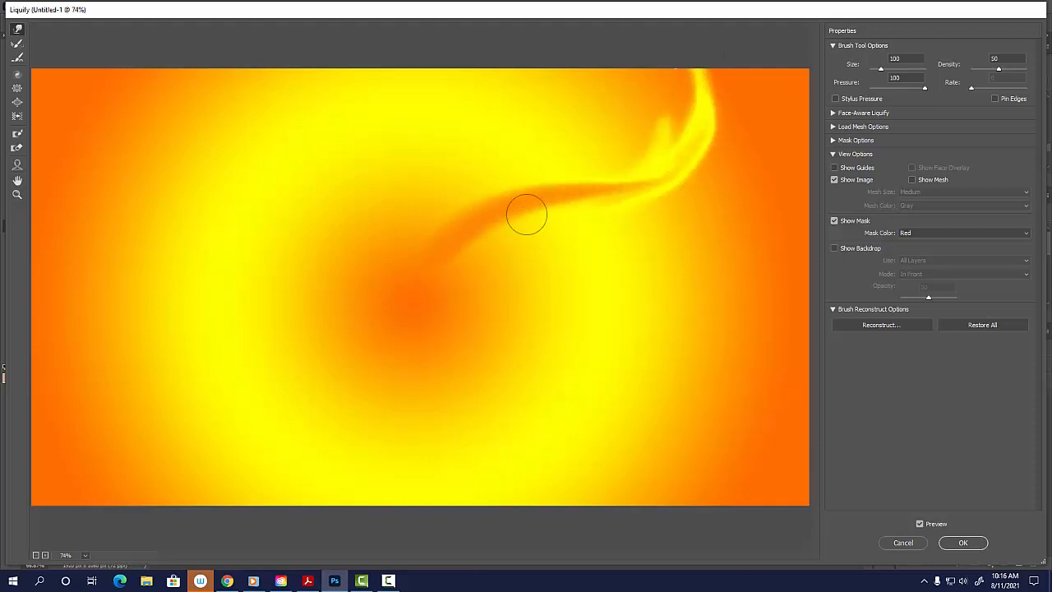
mouse_move(459, 249)
left_mouse_down()
mouse_move(547, 190)
mouse_move(684, 153)
mouse_move(707, 68)
left_mouse_up()
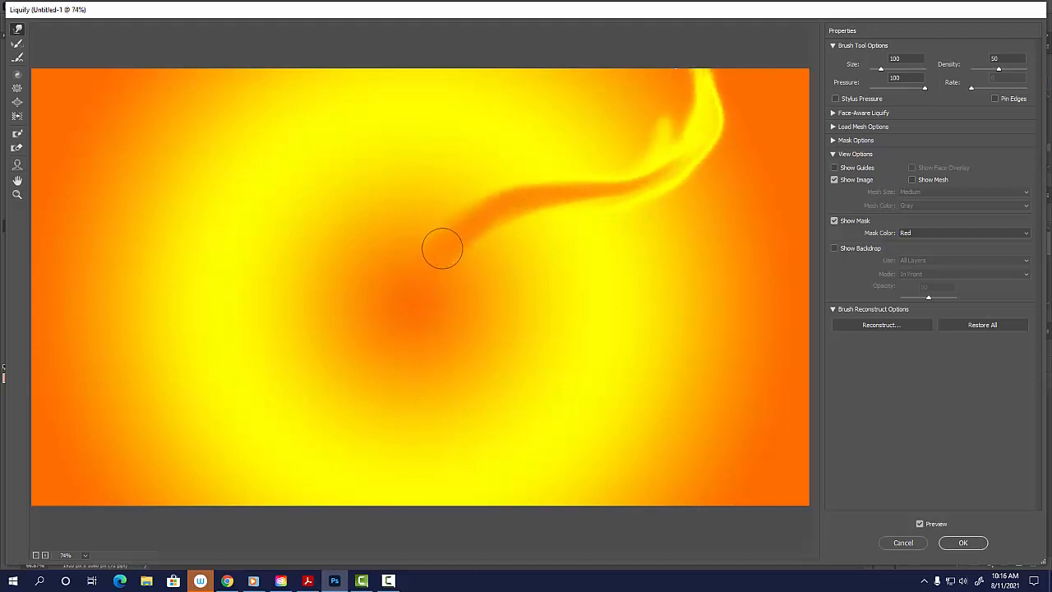
Warp the orange centre in repeated strokes into a wavy streak reaching the canvas's left edge, enlarging the brush to size 175.
mouse_move(441, 247)
left_mouse_down()
mouse_move(410, 276)
mouse_move(265, 318)
mouse_move(188, 394)
mouse_move(47, 381)
left_mouse_up()
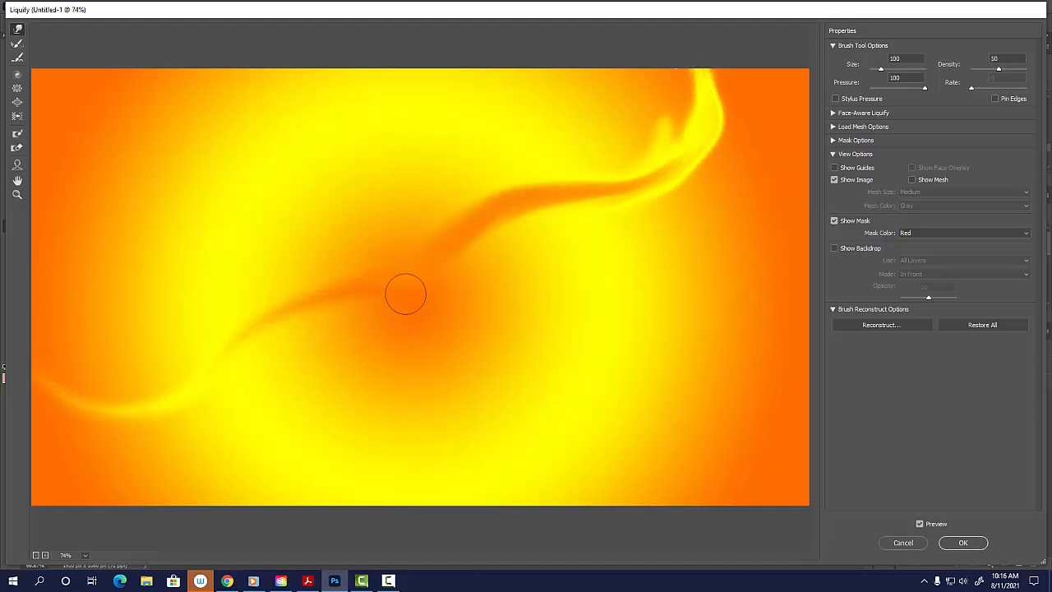
mouse_move(404, 294)
left_mouse_down()
mouse_move(285, 308)
mouse_move(201, 385)
mouse_move(98, 408)
mouse_move(41, 364)
left_mouse_up()
mouse_move(420, 296)
left_mouse_down()
mouse_move(241, 322)
mouse_move(144, 392)
mouse_move(56, 394)
left_mouse_up()
key("bracketright")
mouse_move(419, 293)
left_mouse_down()
mouse_move(290, 296)
mouse_move(120, 381)
mouse_move(45, 374)
left_mouse_up()
key("bracketright")
key("bracketright")
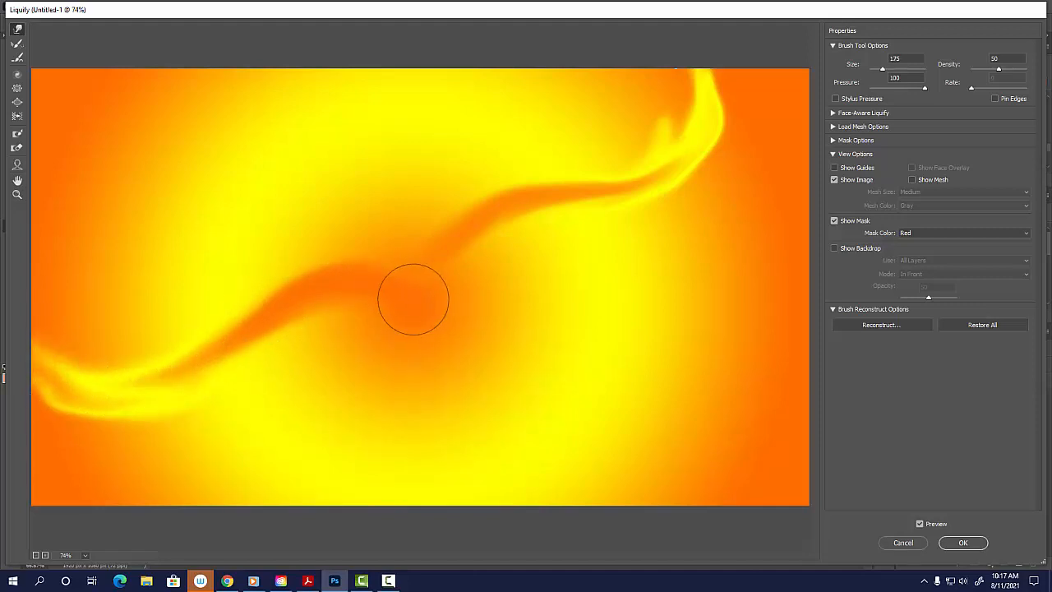
mouse_move(411, 296)
left_mouse_down()
mouse_move(290, 289)
mouse_move(123, 372)
mouse_move(35, 364)
left_mouse_up()
mouse_move(444, 302)
left_mouse_down()
mouse_move(277, 263)
mouse_move(49, 366)
left_mouse_up()
Pull size 175 warp strokes from the orange centre out to the canvas's upper-left and lower-right corners.
mouse_move(419, 237)
left_mouse_down()
mouse_move(157, 146)
mouse_move(143, 52)
left_mouse_up()
mouse_move(435, 251)
left_mouse_down()
mouse_move(274, 159)
mouse_move(198, 139)
mouse_move(134, 87)
left_mouse_up()
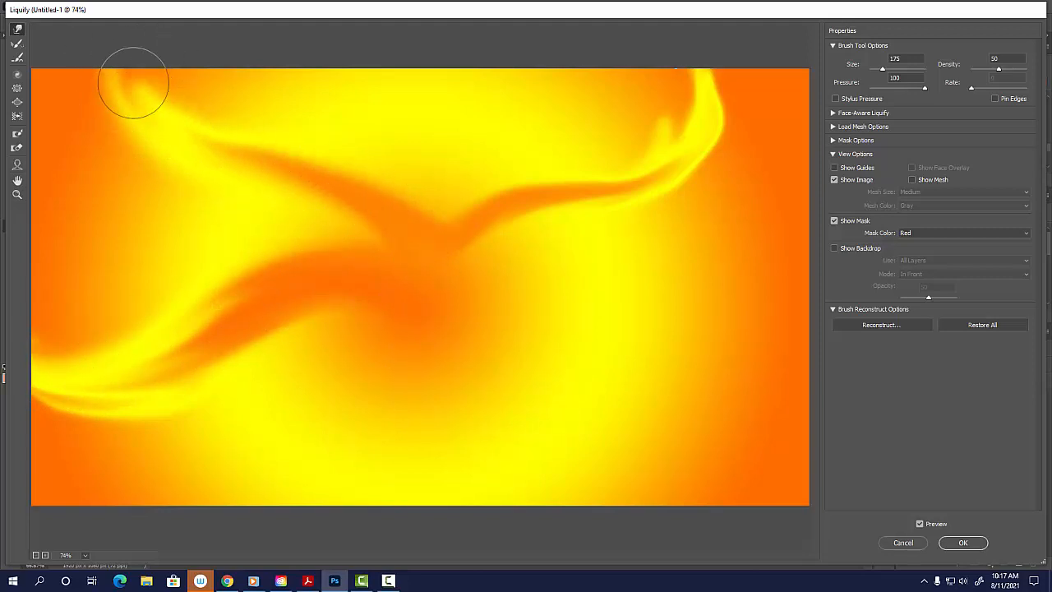
mouse_move(441, 256)
left_mouse_down()
mouse_move(343, 182)
mouse_move(170, 125)
mouse_move(153, 66)
left_mouse_up()
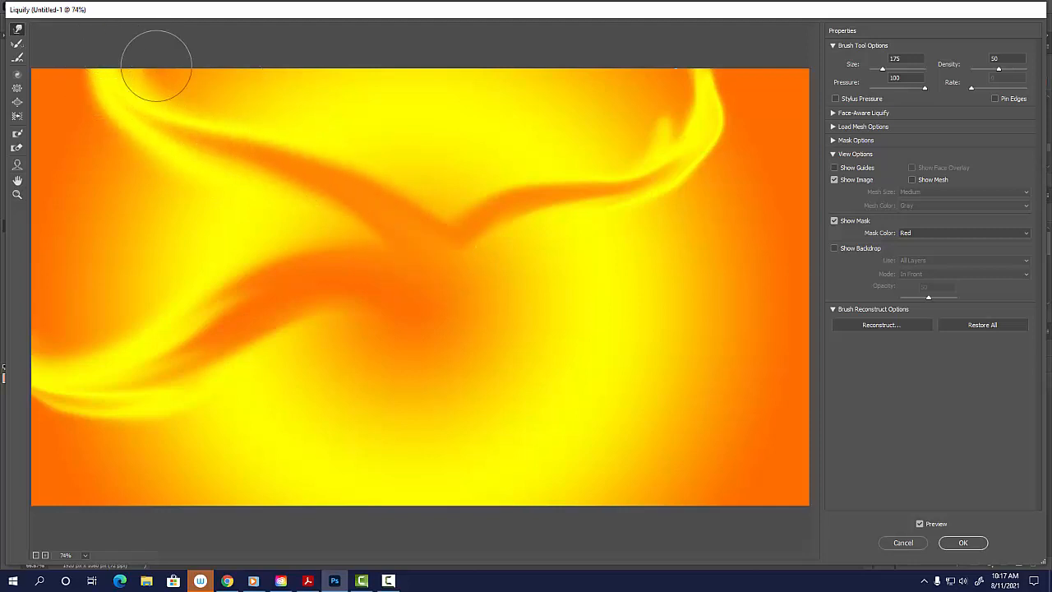
mouse_move(453, 273)
left_mouse_down()
mouse_move(498, 288)
mouse_move(564, 347)
mouse_move(599, 459)
mouse_move(702, 469)
left_mouse_up()
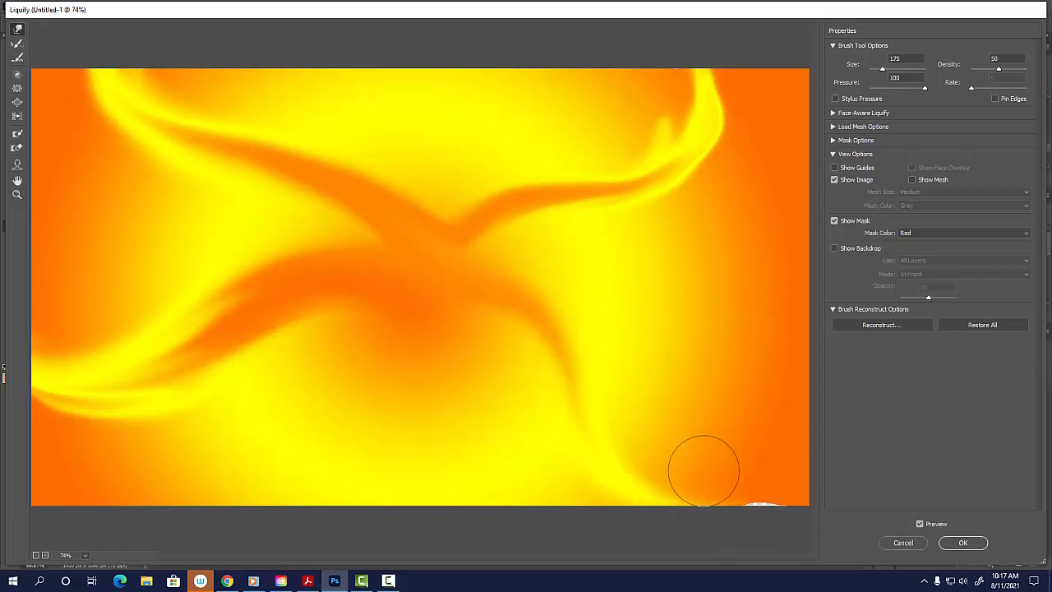
mouse_move(441, 254)
left_mouse_down()
mouse_move(567, 372)
mouse_move(590, 478)
mouse_move(730, 524)
left_mouse_up()
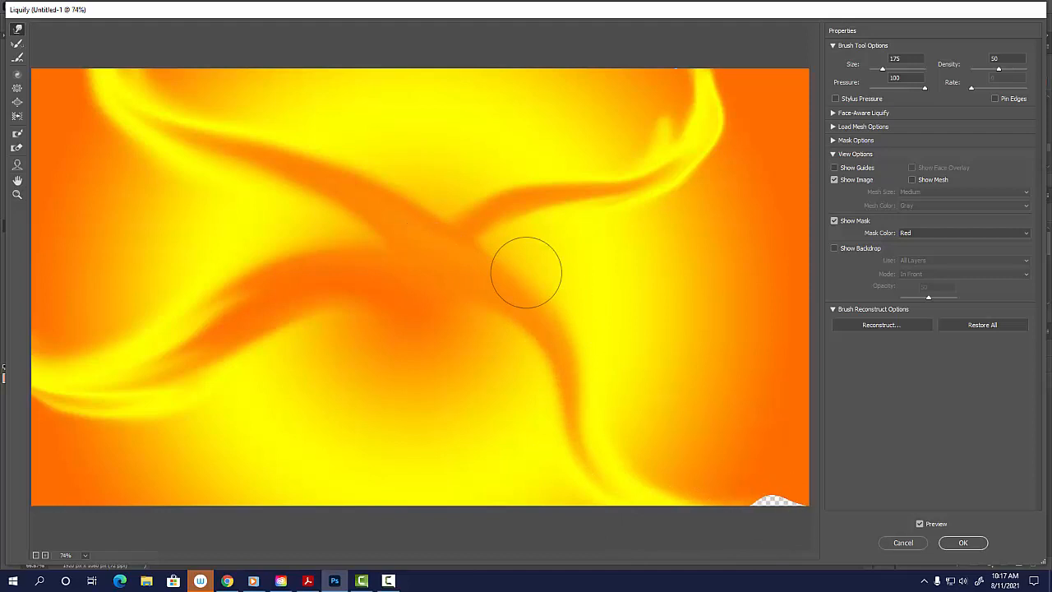
mouse_move(530, 282)
left_mouse_down()
mouse_move(702, 528)
mouse_move(732, 477)
mouse_move(790, 527)
left_mouse_up()
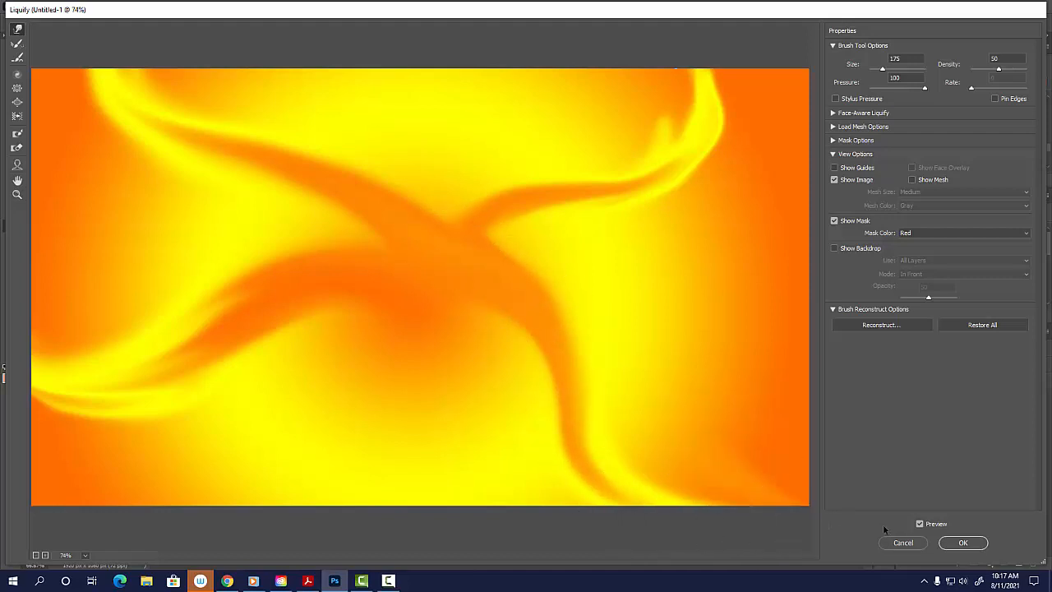
Warp further orange arms from the centre toward the canvas's right, top and bottom edges and its lower-left corner.
left_click_drag(453, 246, 768, 303)
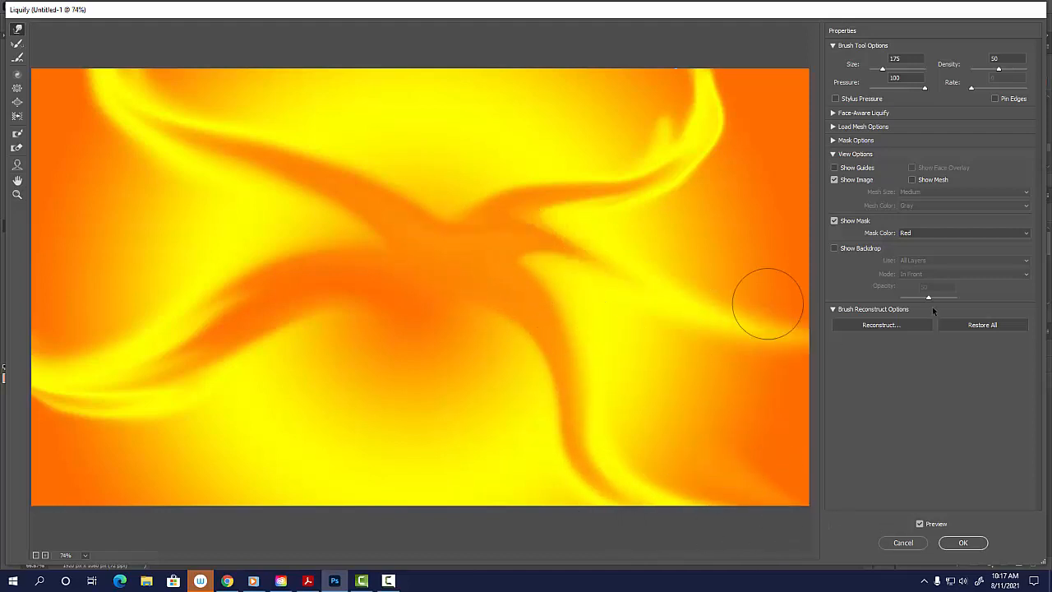
mouse_move(449, 218)
left_mouse_down()
mouse_move(428, 198)
mouse_move(446, 38)
left_mouse_up()
mouse_move(456, 323)
left_mouse_down()
mouse_move(416, 406)
mouse_move(440, 528)
left_mouse_up()
left_click_drag(430, 280, 428, 534)
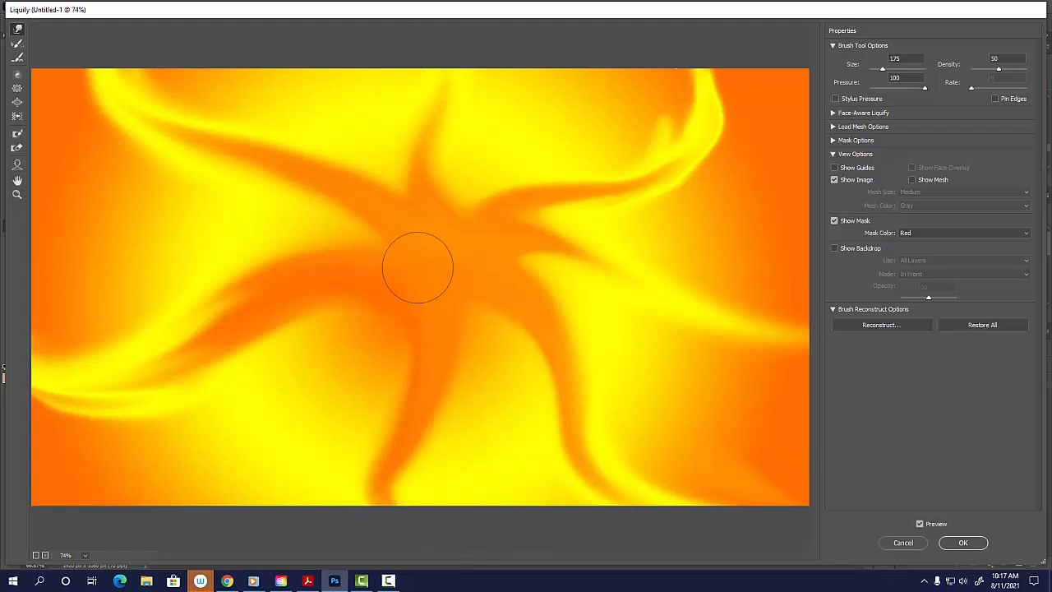
mouse_move(424, 264)
left_mouse_down()
mouse_move(193, 489)
mouse_move(219, 526)
left_mouse_up()
mouse_move(428, 310)
left_mouse_down()
mouse_move(314, 362)
mouse_move(211, 462)
left_mouse_up()
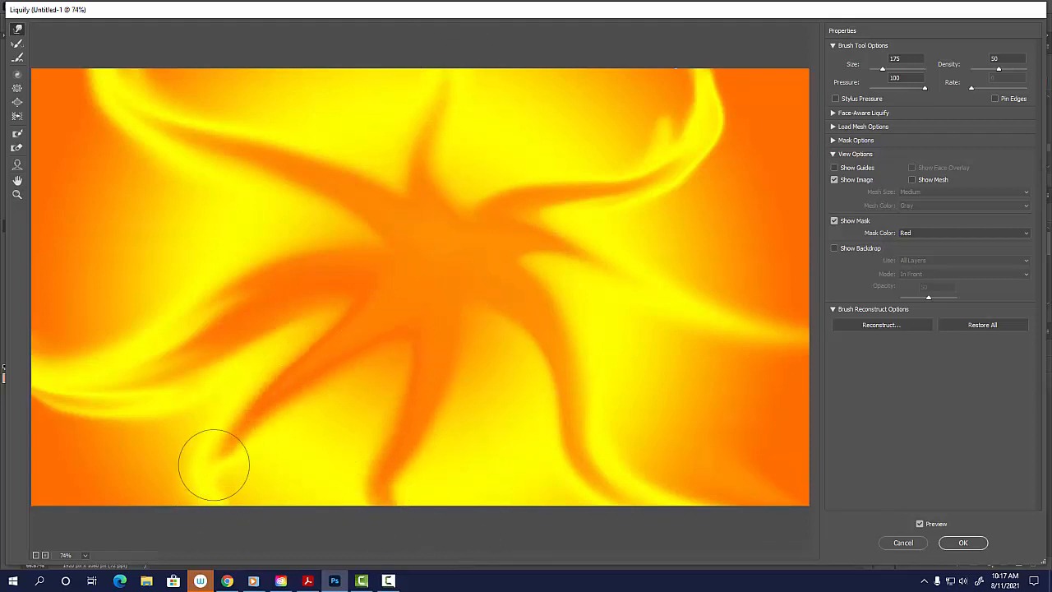
Fill the gaps between the arms with more outward warp strokes on all sides of the orange centre, and apply the Liquify filter.
mouse_move(376, 242)
left_mouse_down()
mouse_move(253, 189)
mouse_move(82, 289)
left_mouse_up()
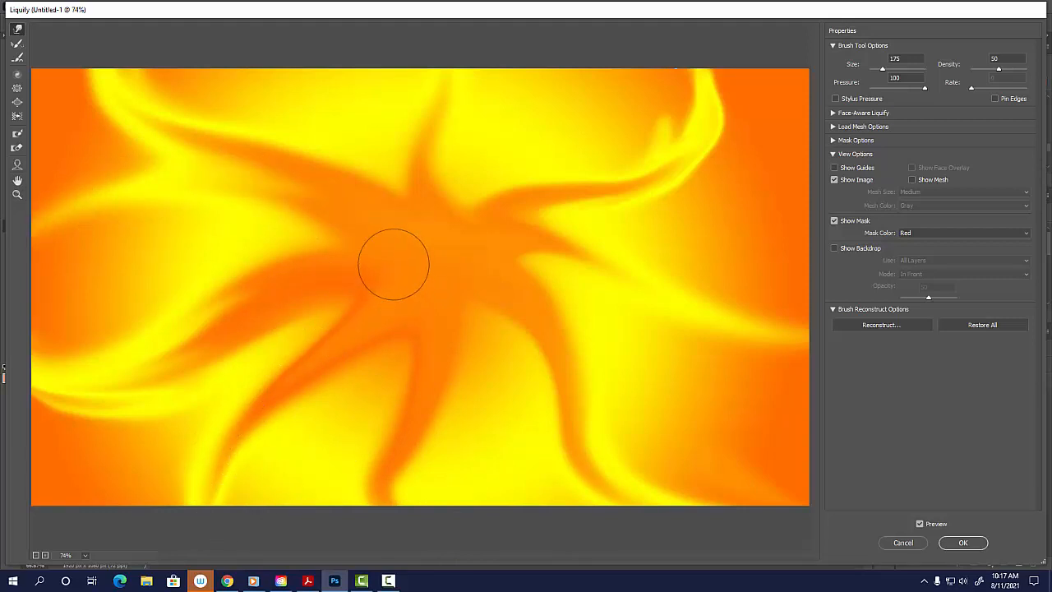
mouse_move(395, 263)
left_mouse_down()
mouse_move(147, 184)
mouse_move(52, 235)
left_mouse_up()
left_click_drag(436, 222, 462, 111)
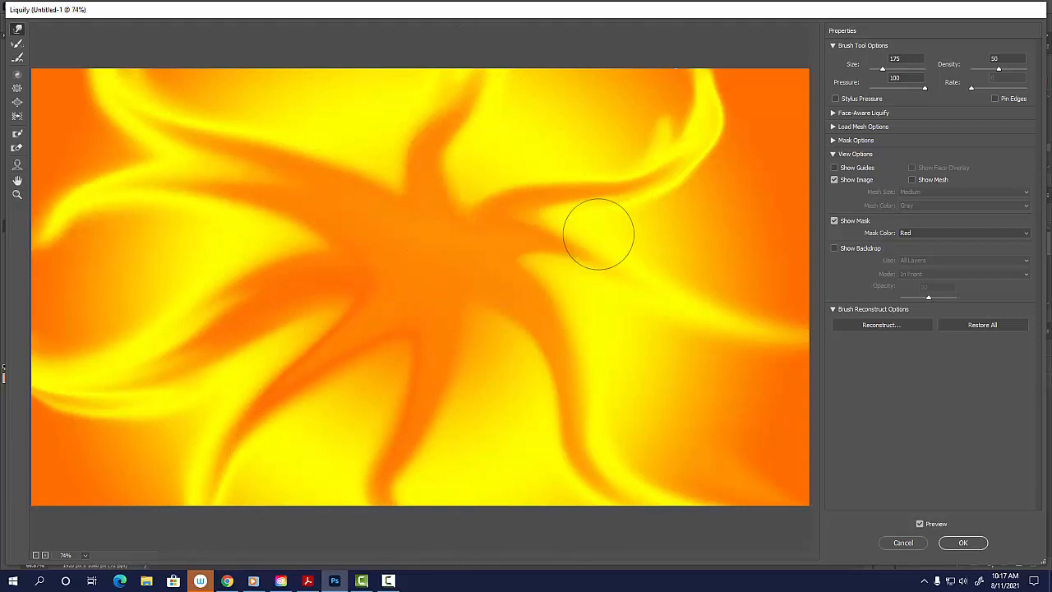
left_click_drag(472, 249, 793, 238)
left_click_drag(429, 221, 665, 37)
left_click_drag(385, 227, 300, 37)
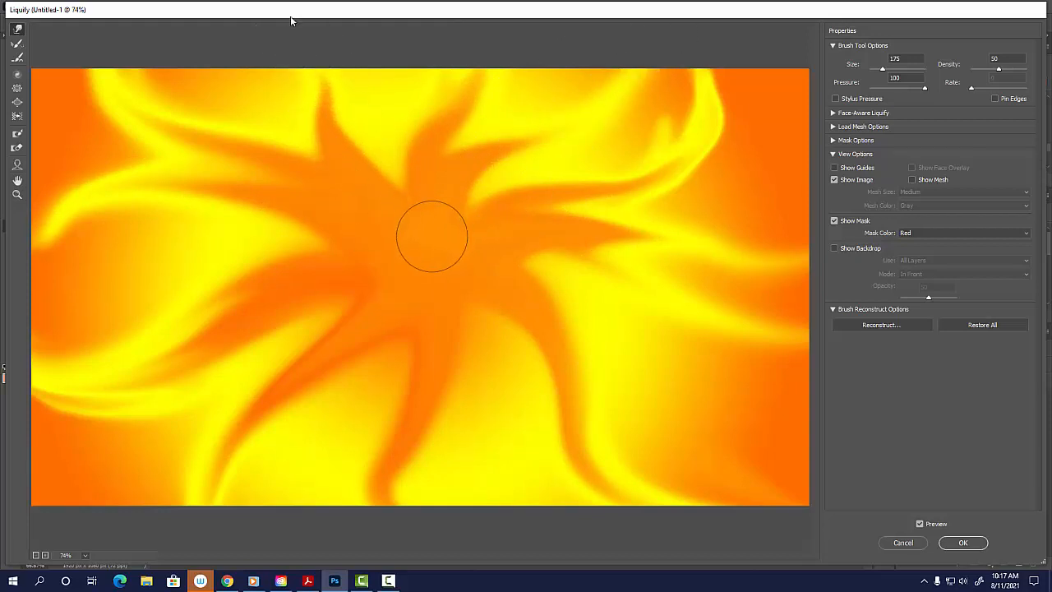
left_click_drag(430, 235, 403, 123)
mouse_move(426, 305)
left_mouse_down()
mouse_move(489, 489)
mouse_move(538, 469)
left_mouse_up()
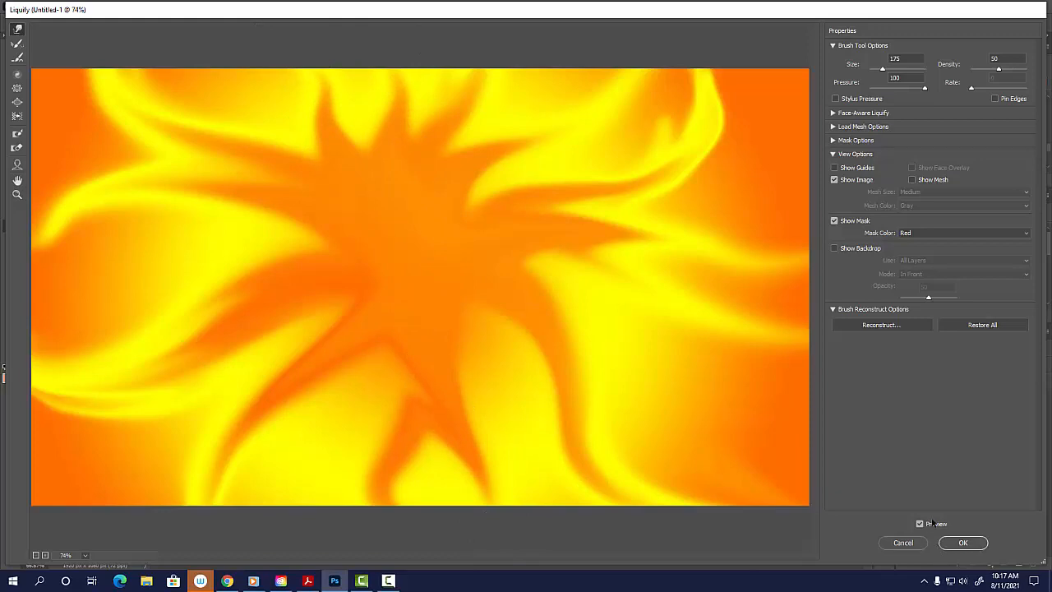
left_click(963, 542)
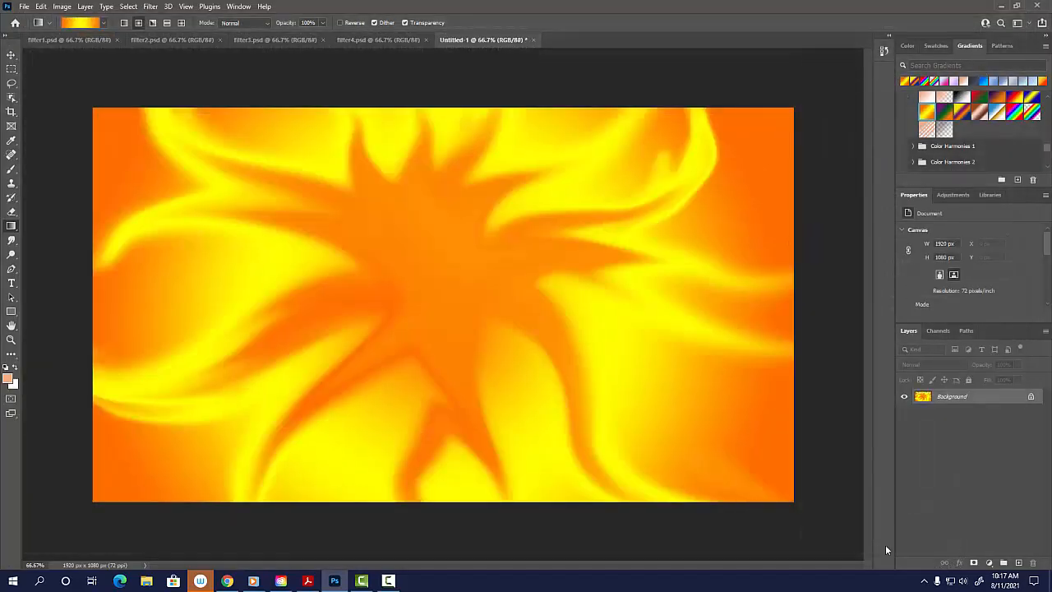
left_click(363, 582)
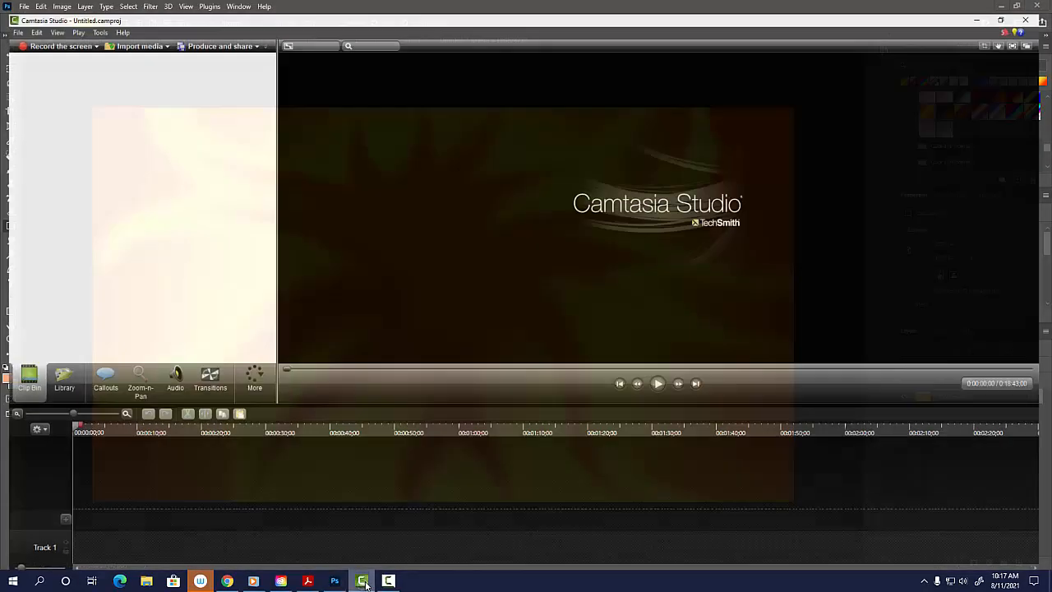
left_click(388, 581)
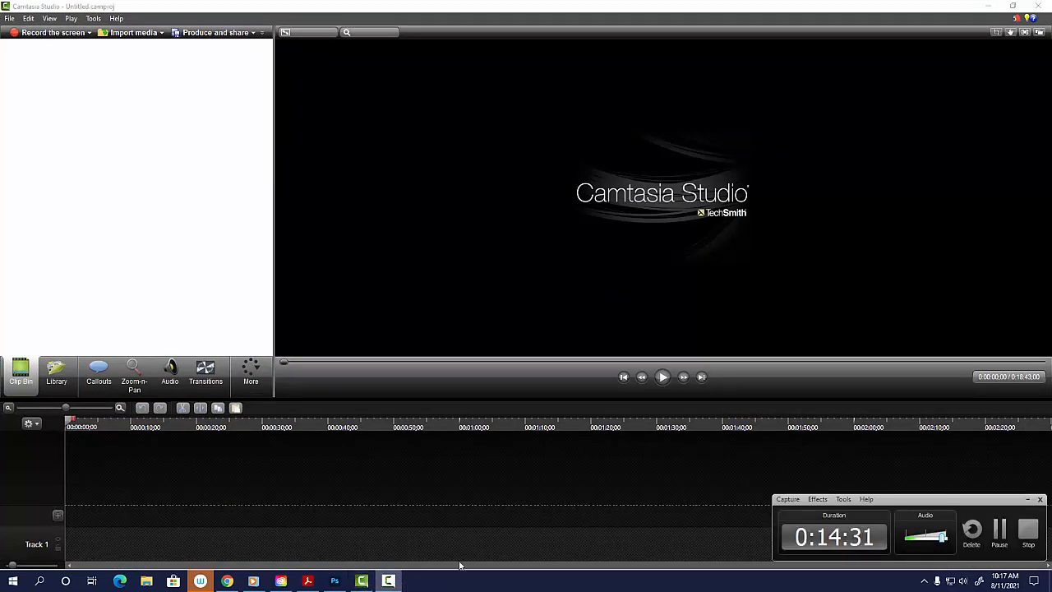
left_click(1000, 530)
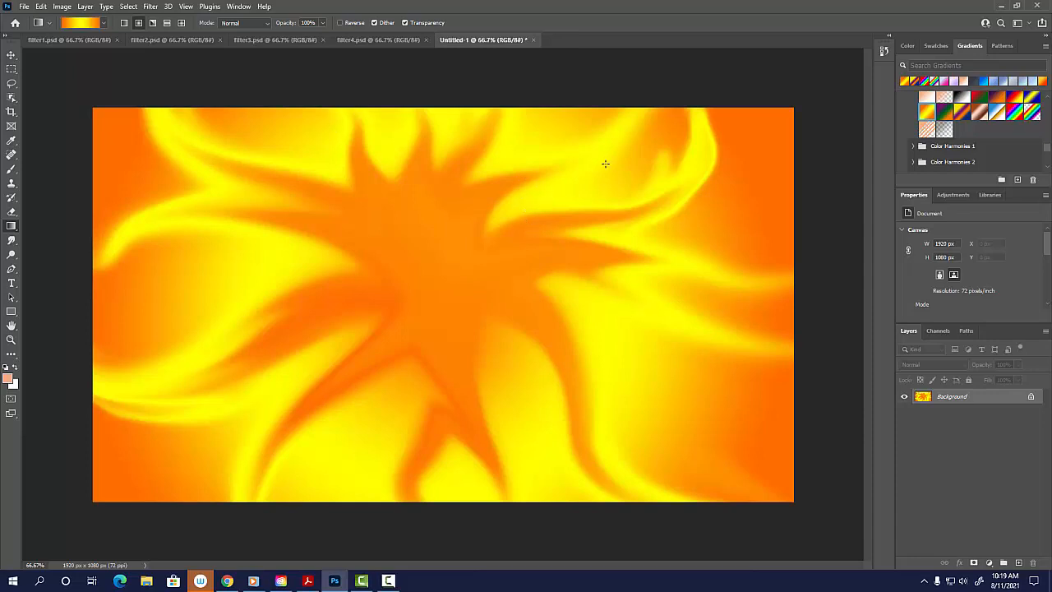
Apply a Motion Blur with an angle of 0° and a distance of 201 pixels to the liquified image.
left_click(149, 9)
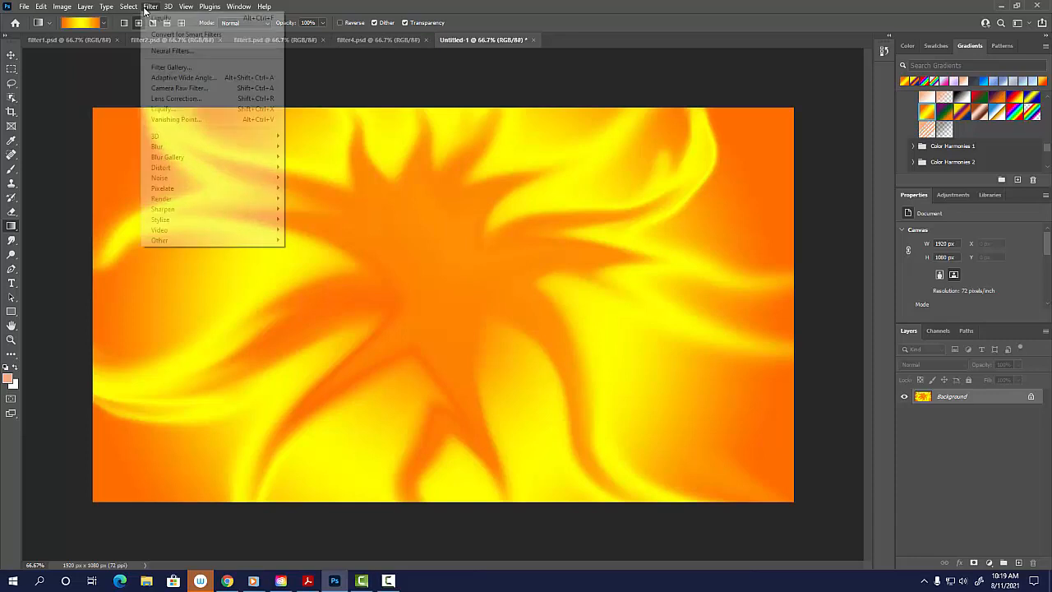
mouse_move(246, 148)
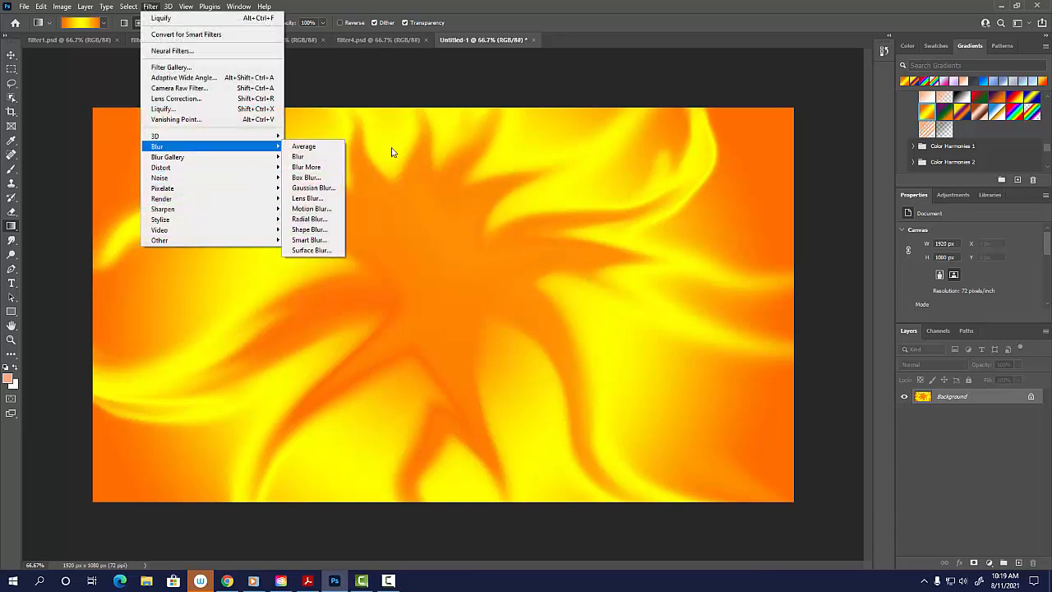
left_click(313, 209)
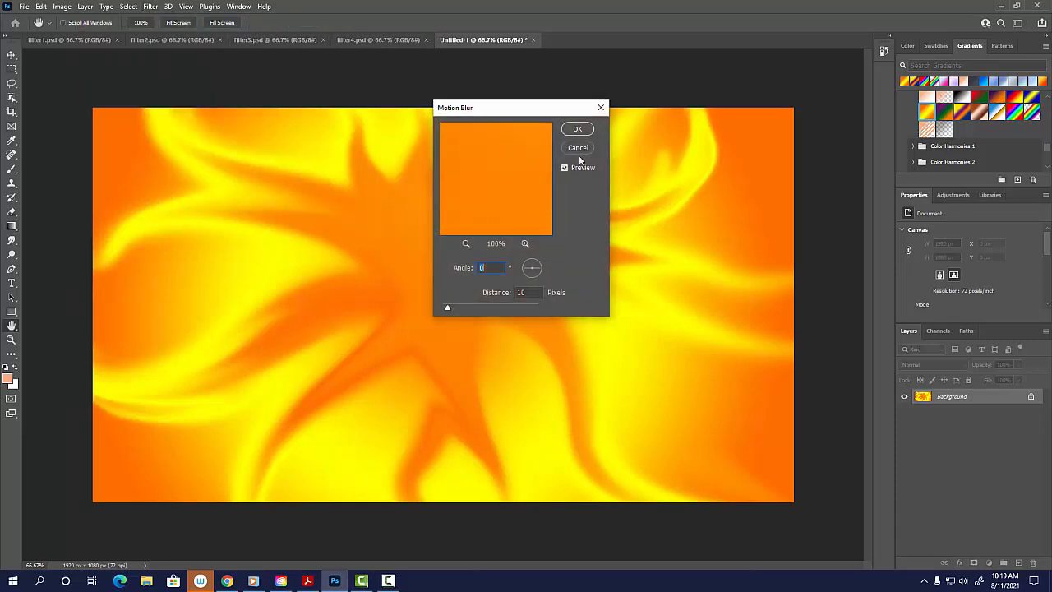
left_click_drag(478, 309, 494, 308)
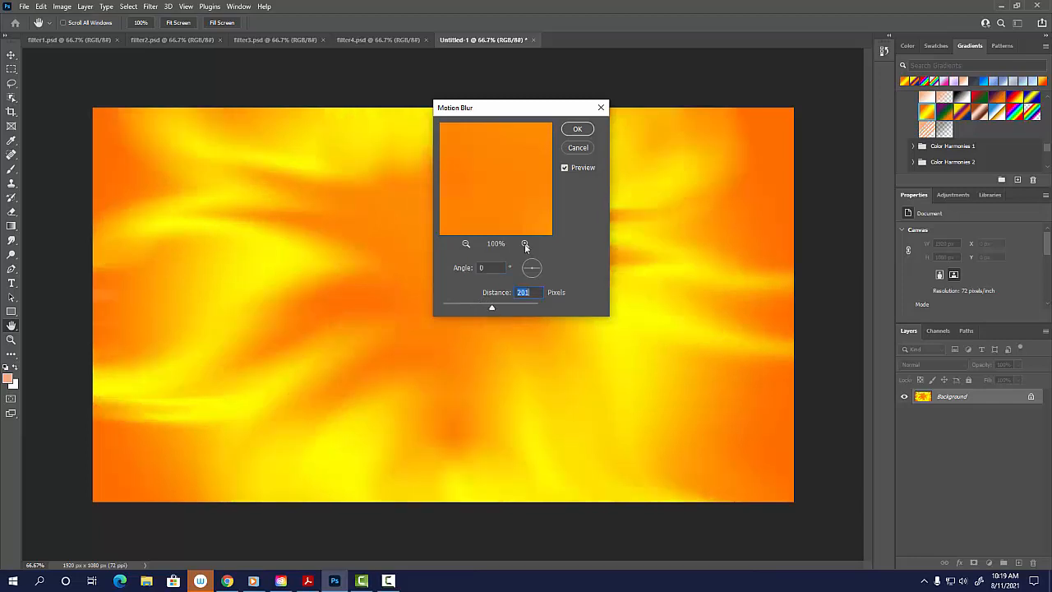
left_click(573, 129)
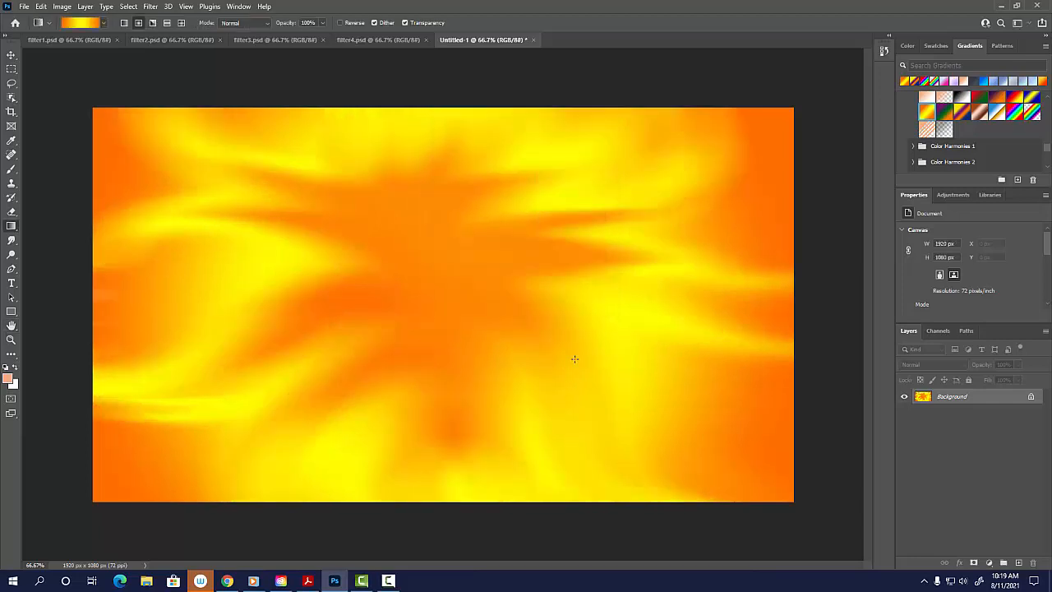
left_click(389, 581)
Save the blurred orange and yellow image on the computer as a Photoshop file named filter5 in Documents.
left_click(25, 6)
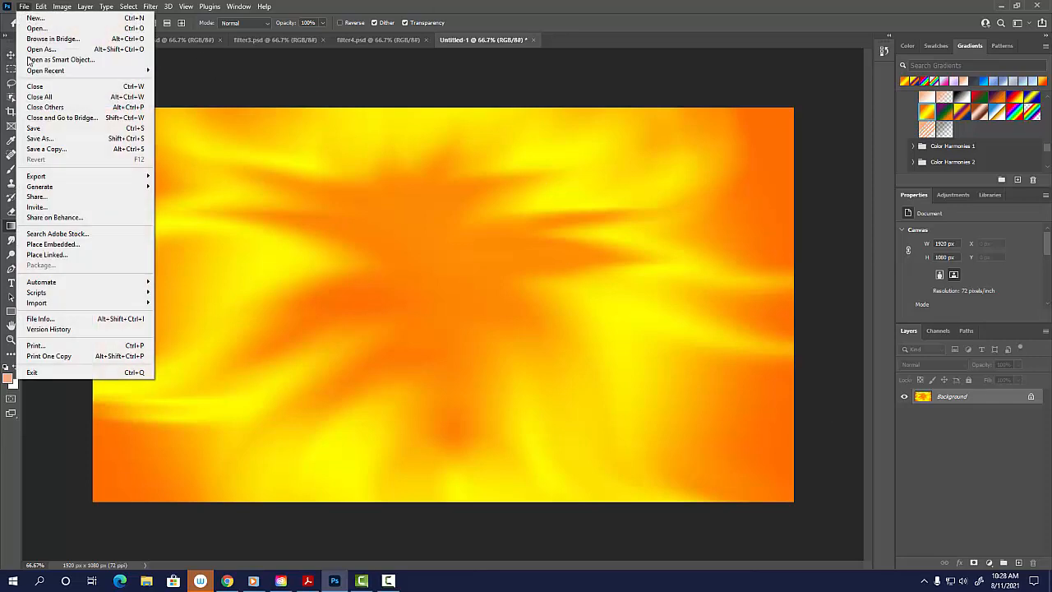
left_click(67, 138)
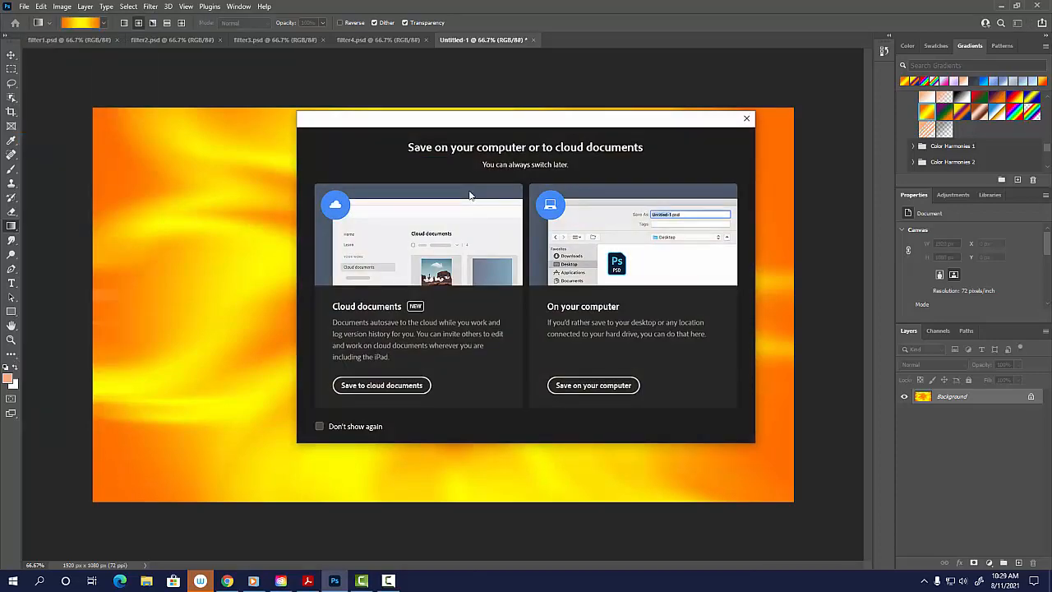
left_click(615, 386)
type("filte")
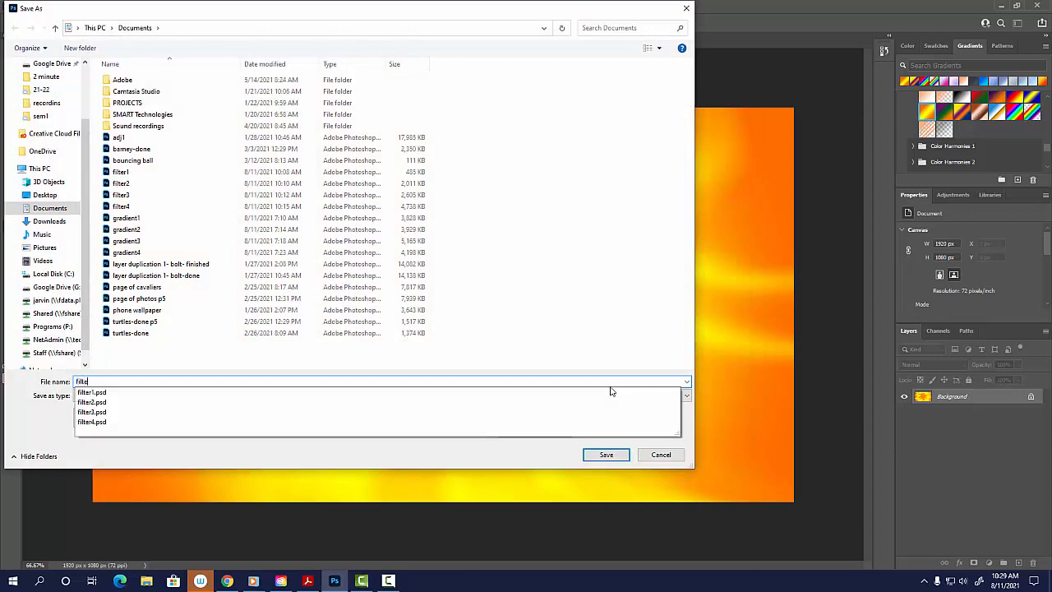
type("r5")
key("Return")
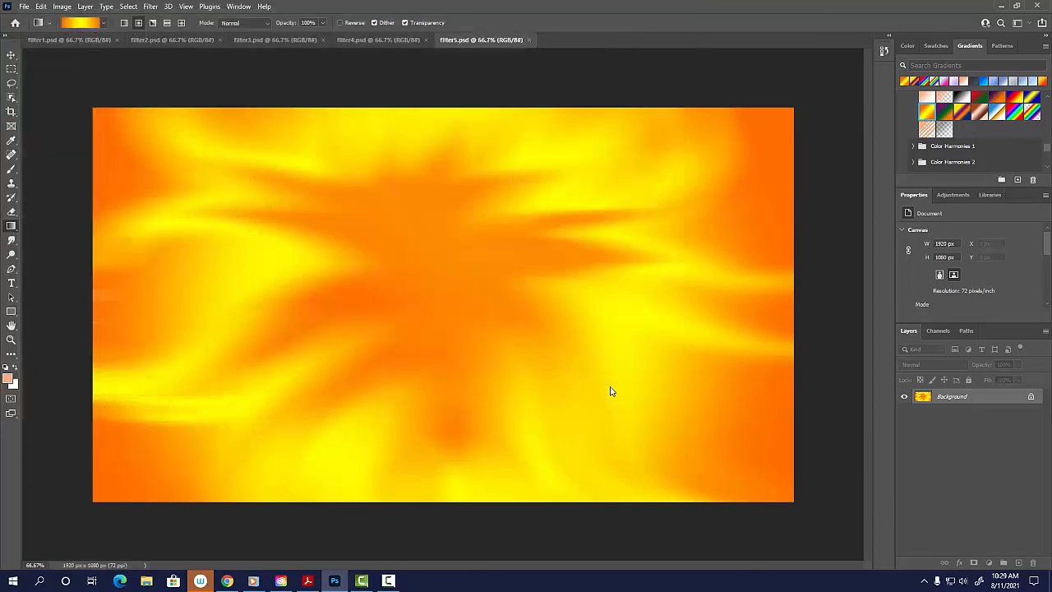
Review the five finished backgrounds in turn, from filter1 through filter5.
left_click(86, 39)
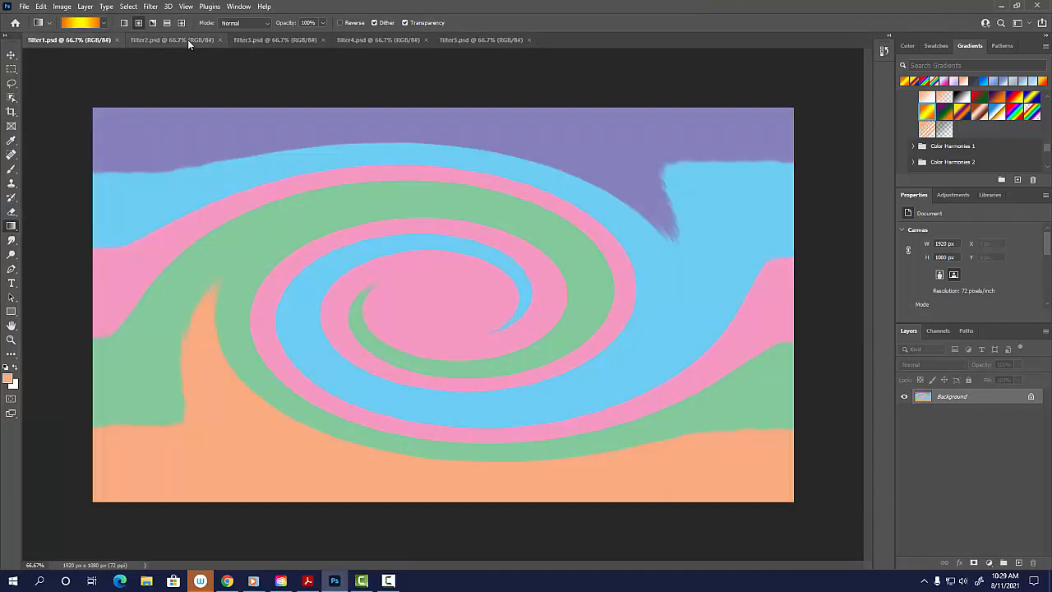
left_click(188, 41)
left_click(277, 41)
left_click(378, 40)
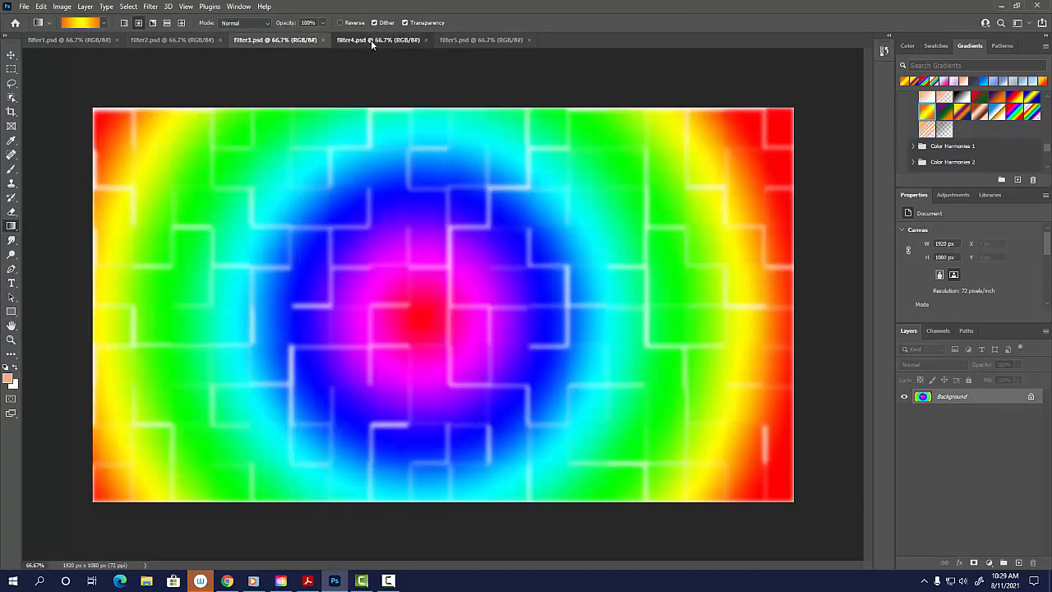
left_click(492, 41)
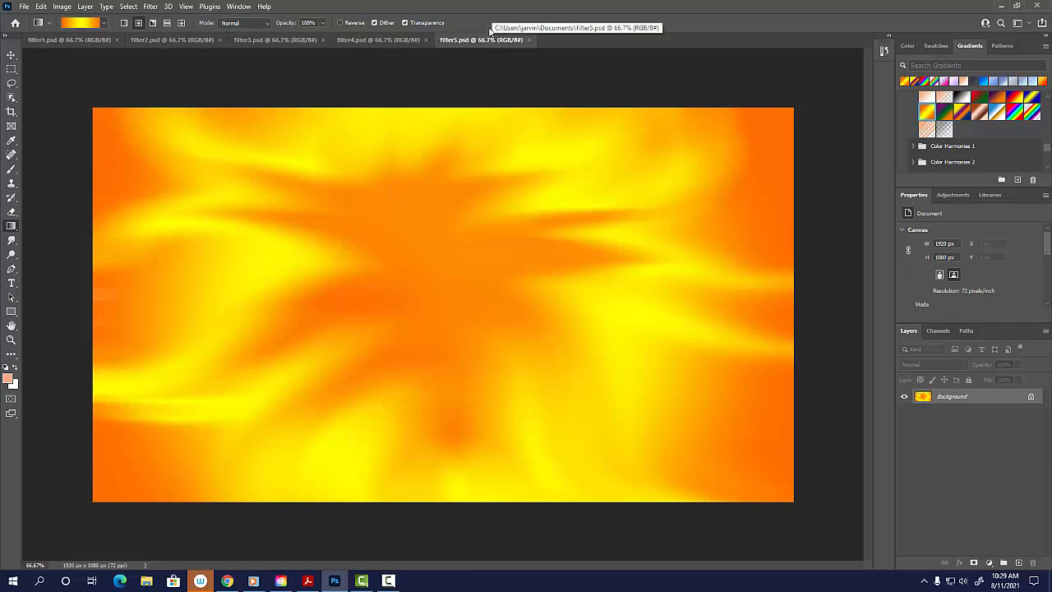